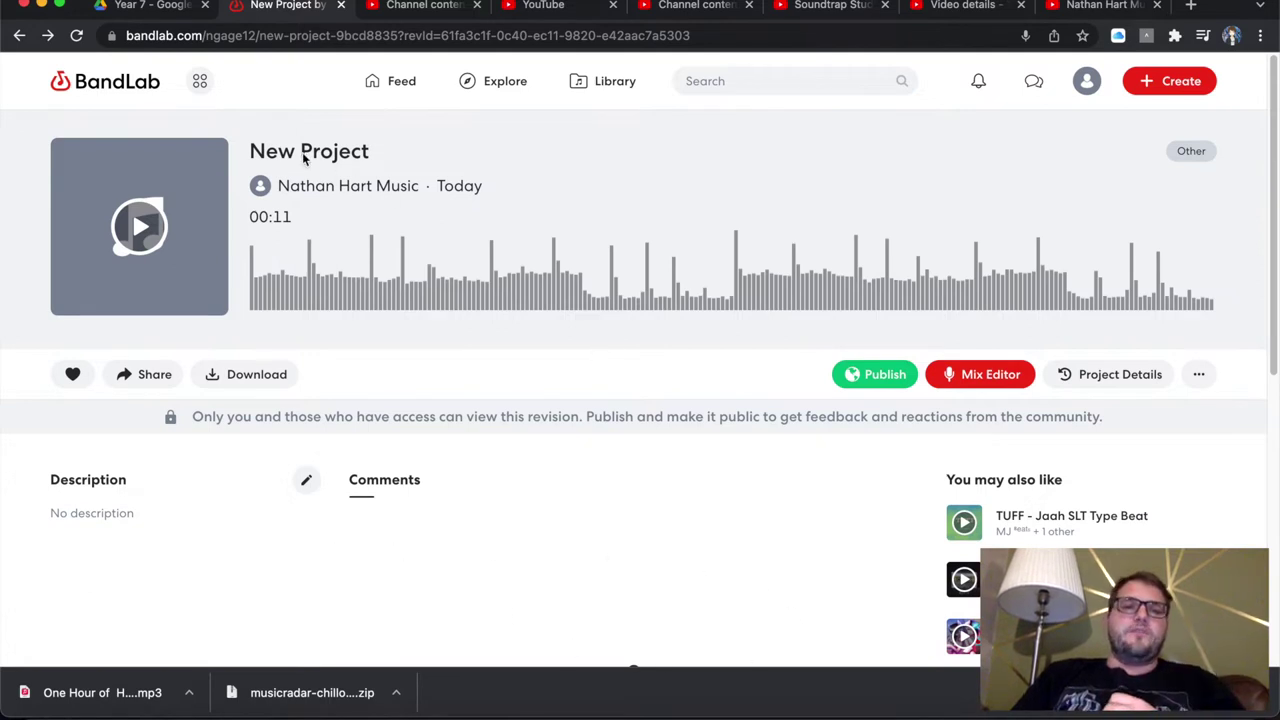
- Play back the existing New Project recording and pause it
{"action": "left_click", "coordinate": [144, 228]}
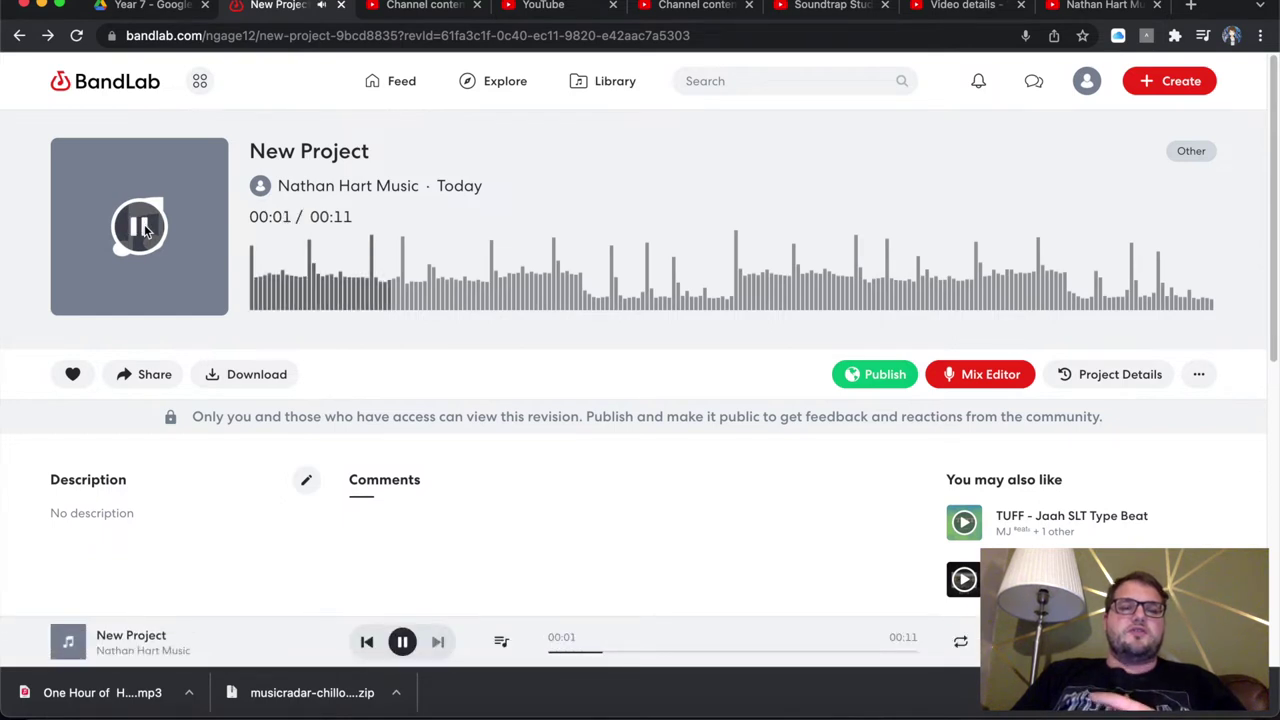
{"action": "left_click", "coordinate": [144, 228]}
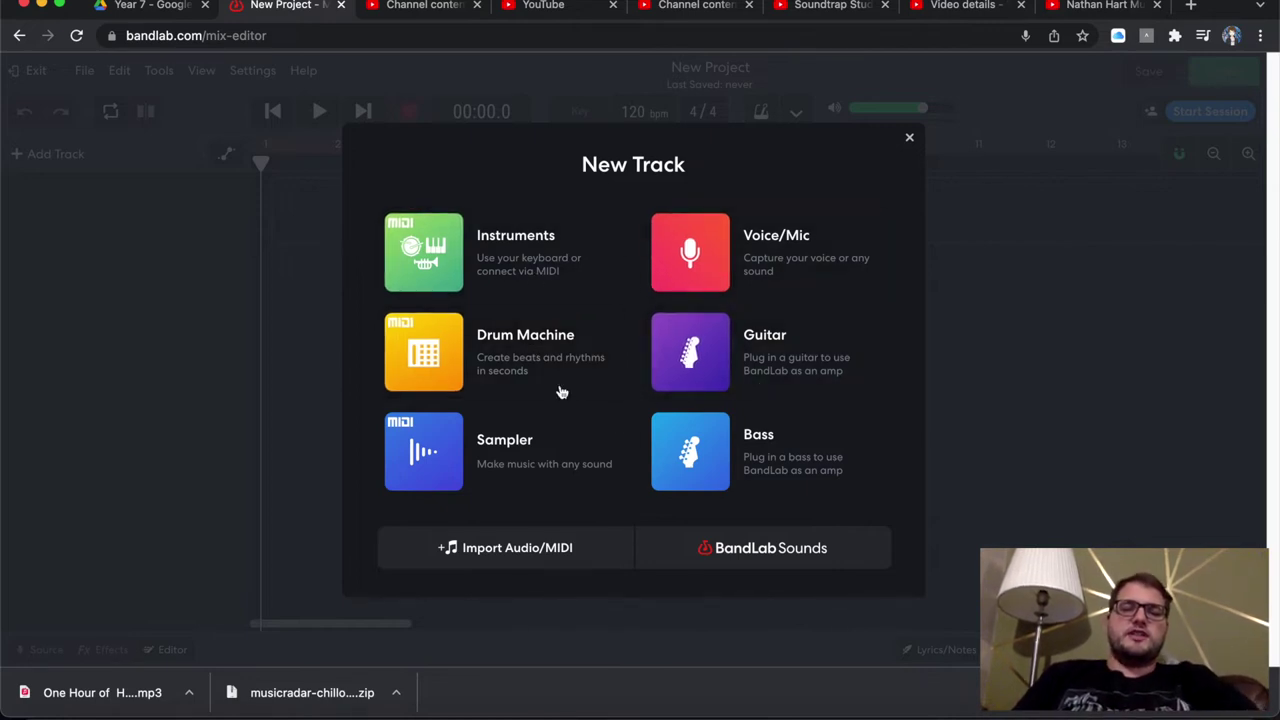
- Create a Drum Machine track and remove every hit from rows 9 and O of its pattern A
{"action": "left_click", "coordinate": [531, 366]}
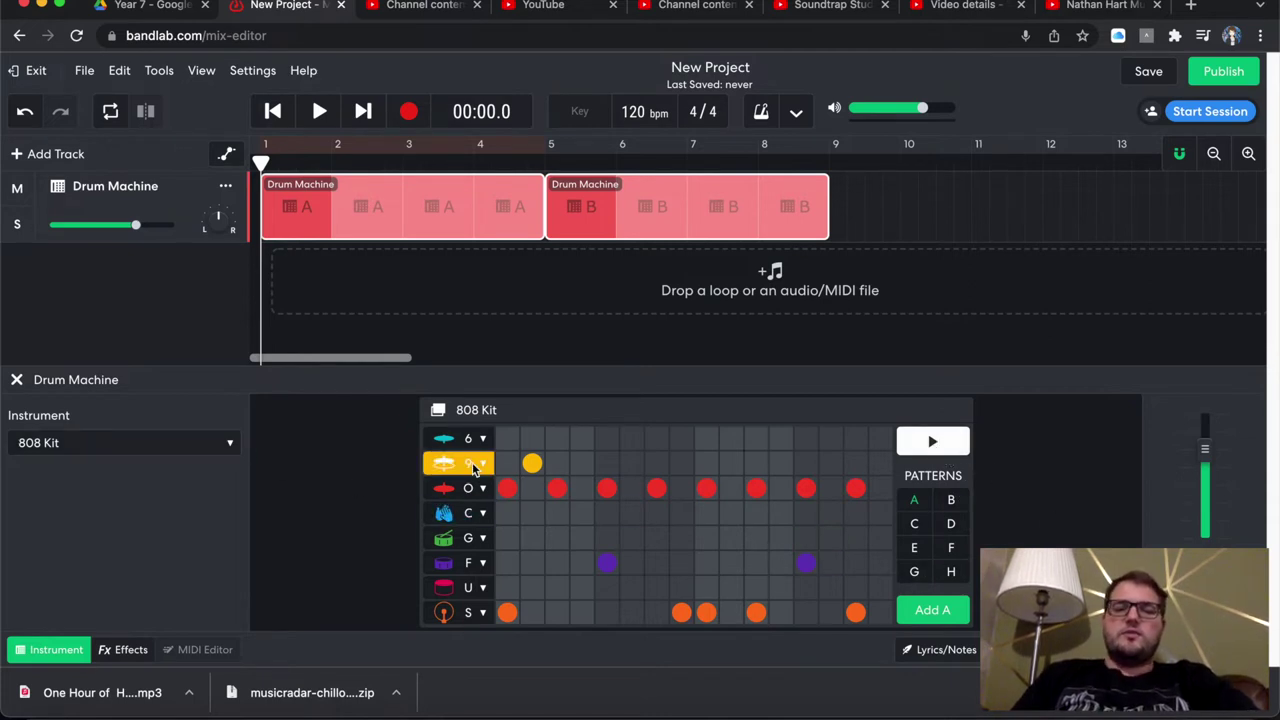
{"action": "left_click", "coordinate": [531, 462]}
{"action": "left_click", "coordinate": [508, 488]}
{"action": "left_click", "coordinate": [557, 488]}
{"action": "left_click", "coordinate": [607, 489]}
{"action": "left_click", "coordinate": [657, 489]}
{"action": "left_click", "coordinate": [710, 492]}
{"action": "left_click", "coordinate": [755, 489]}
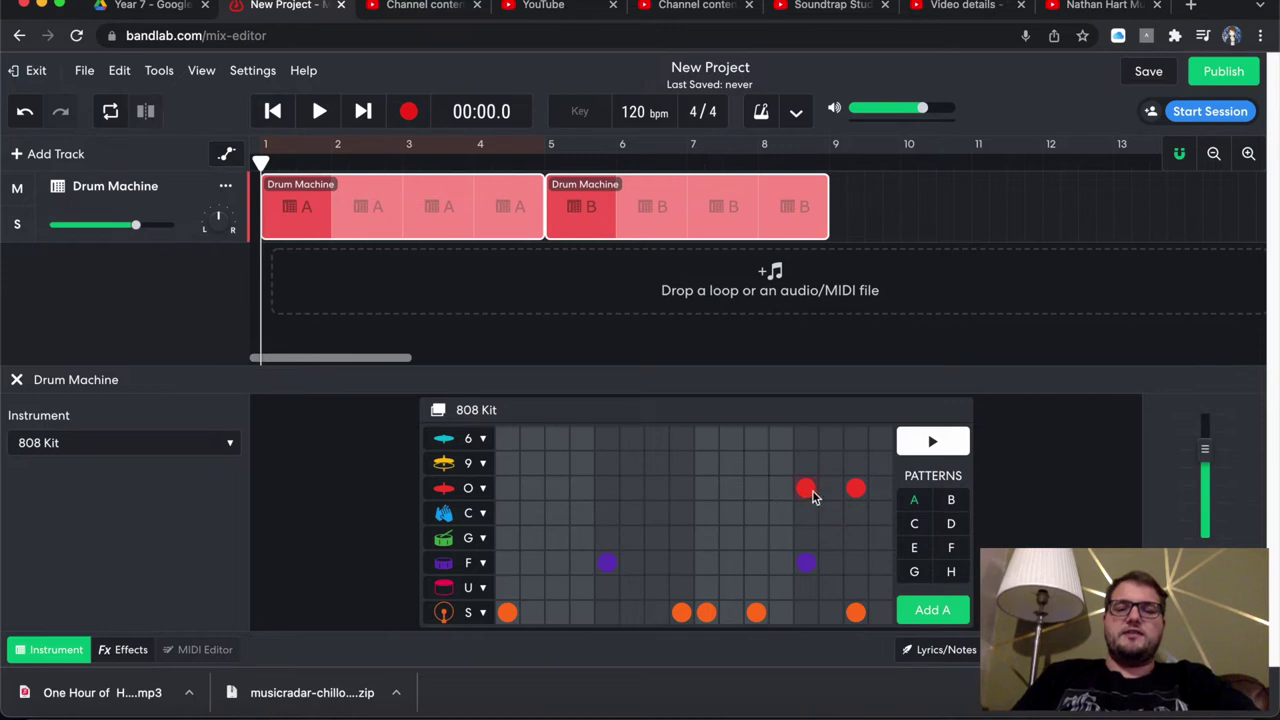
{"action": "left_click", "coordinate": [856, 492]}
- Remove the remaining hits in rows F and S so that pattern A is empty
{"action": "left_click", "coordinate": [808, 565]}
{"action": "left_click", "coordinate": [856, 612]}
{"action": "left_click", "coordinate": [756, 614]}
{"action": "left_click", "coordinate": [706, 614]}
{"action": "left_click", "coordinate": [681, 614]}
{"action": "left_click", "coordinate": [608, 566]}
{"action": "left_click", "coordinate": [505, 614]}
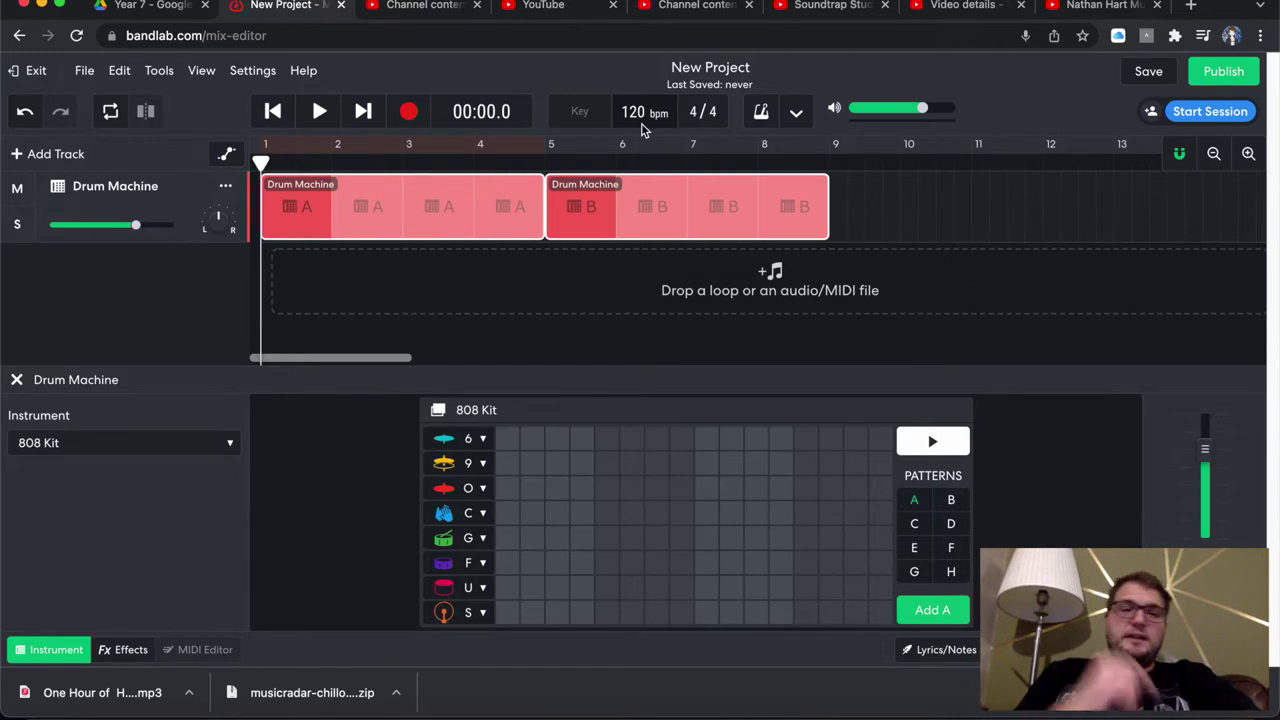
- Browse the drum kits and drum pads available for the Drum Machine track, keeping the 808 Kit
{"action": "left_click", "coordinate": [216, 452]}
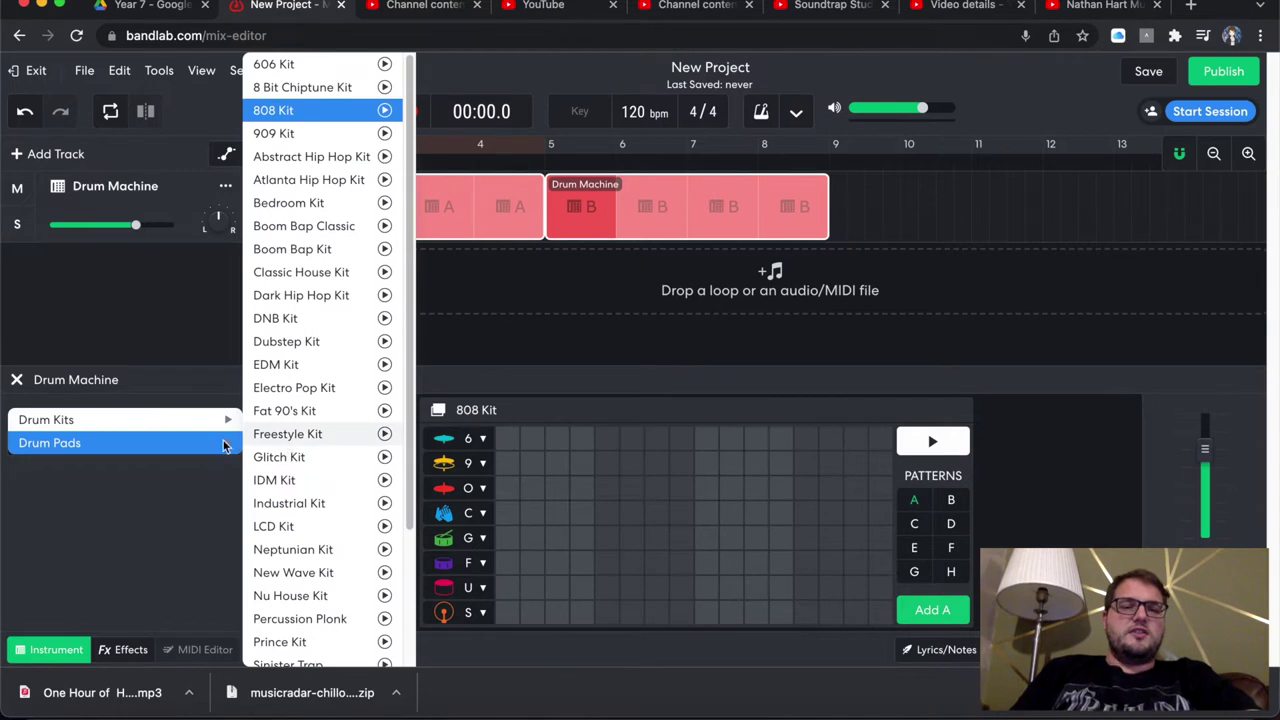
{"action": "left_click", "coordinate": [153, 403]}
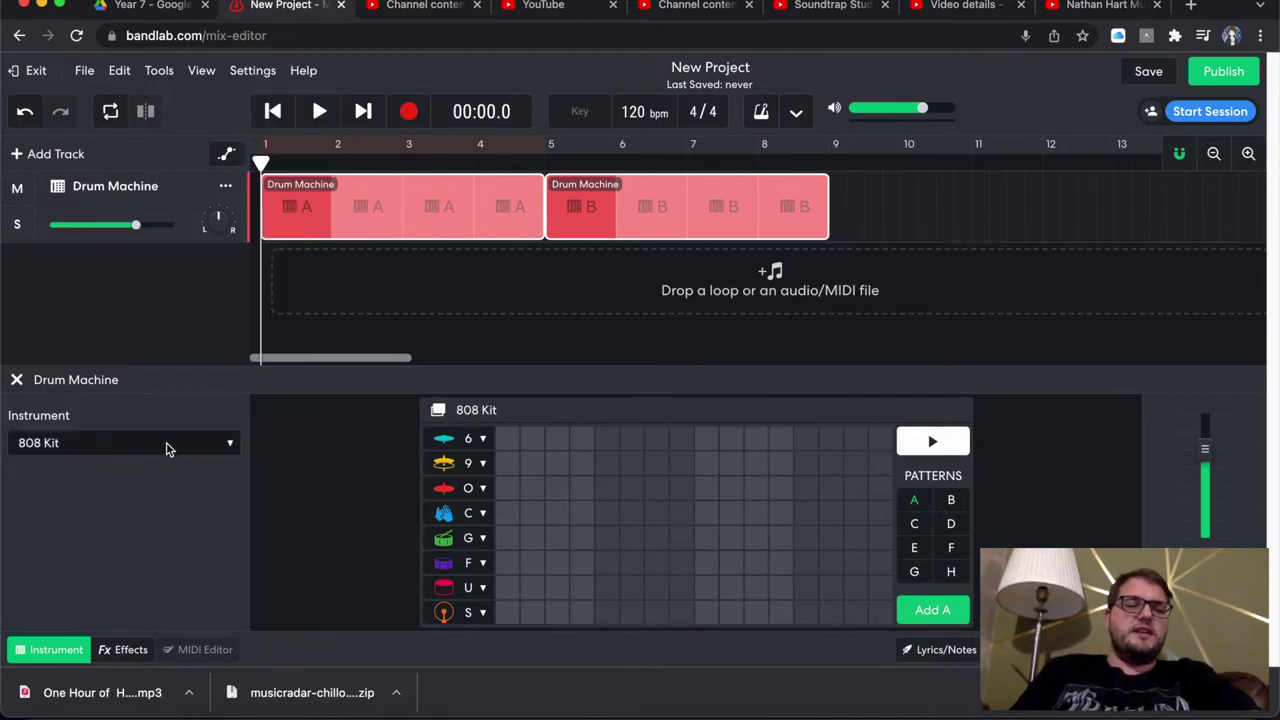
{"action": "left_click", "coordinate": [230, 448]}
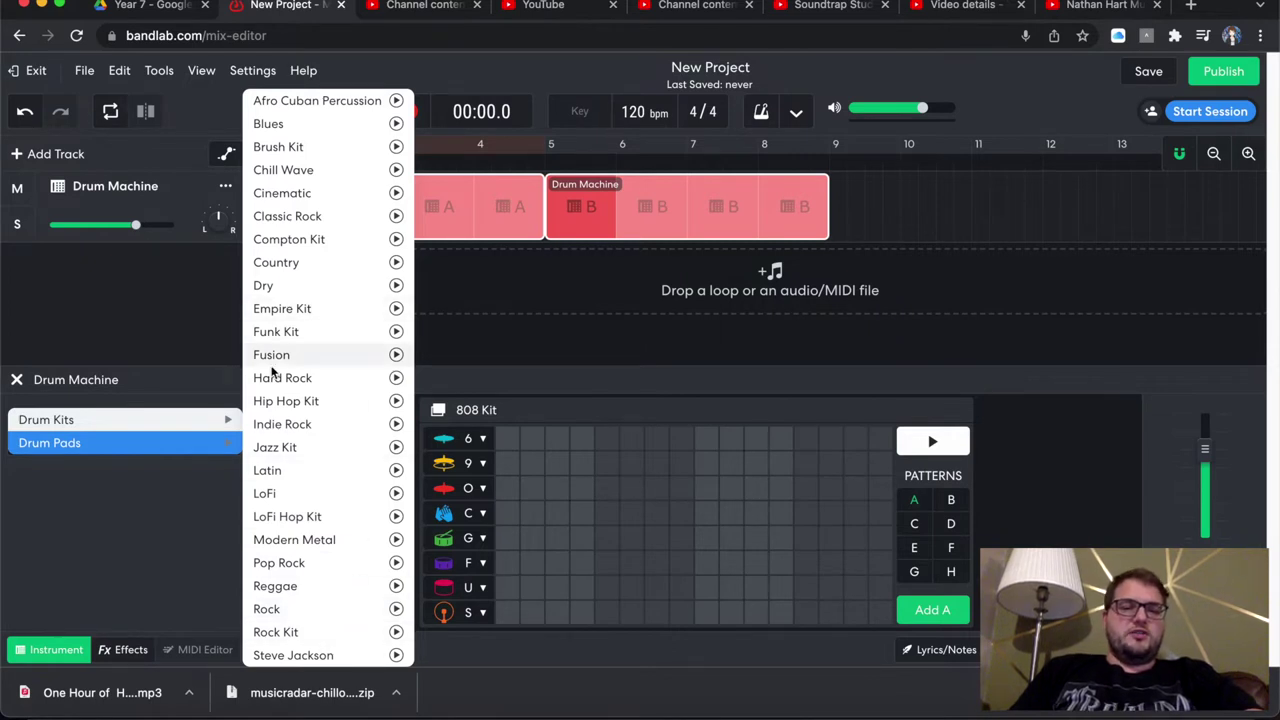
{"action": "left_click", "coordinate": [193, 428]}
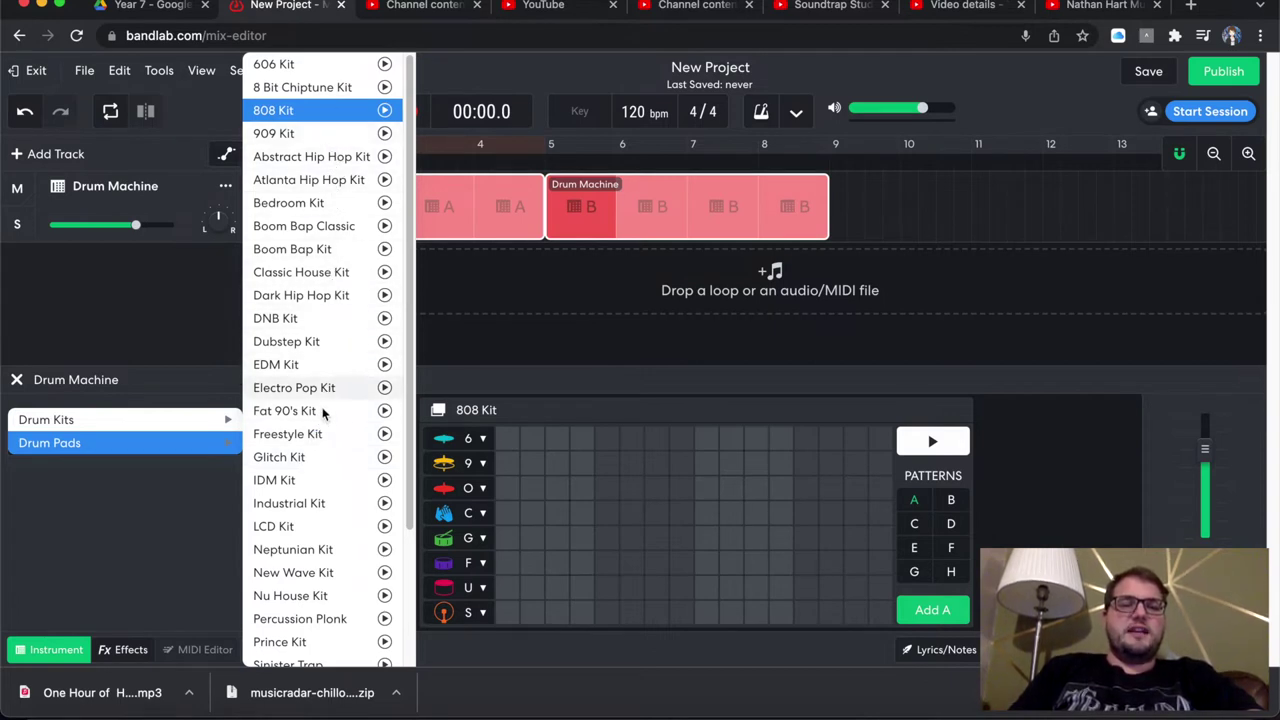
{"action": "scroll", "coordinate": [328, 608], "scroll_direction": "down", "scroll_amount": 3}
{"action": "scroll", "coordinate": [328, 610], "scroll_direction": "down", "scroll_amount": 1}
{"action": "scroll", "coordinate": [328, 610], "scroll_direction": "up", "scroll_amount": 3}
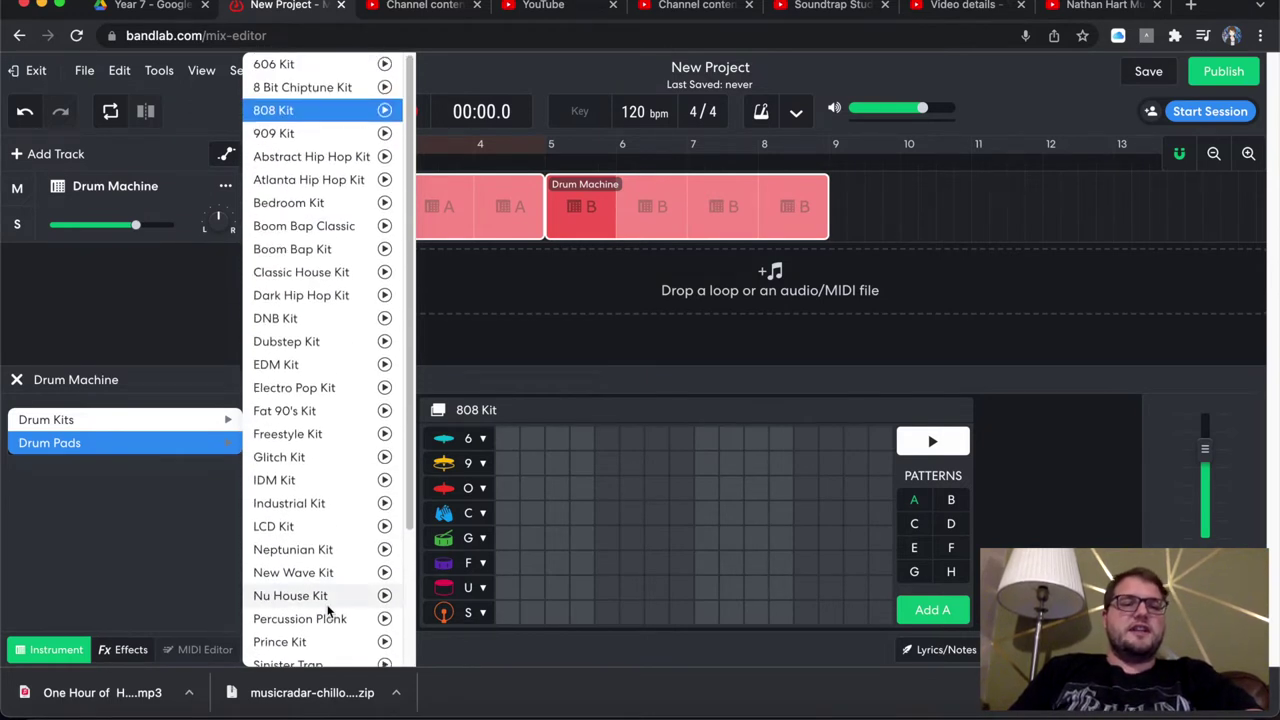
{"action": "left_click", "coordinate": [139, 597]}
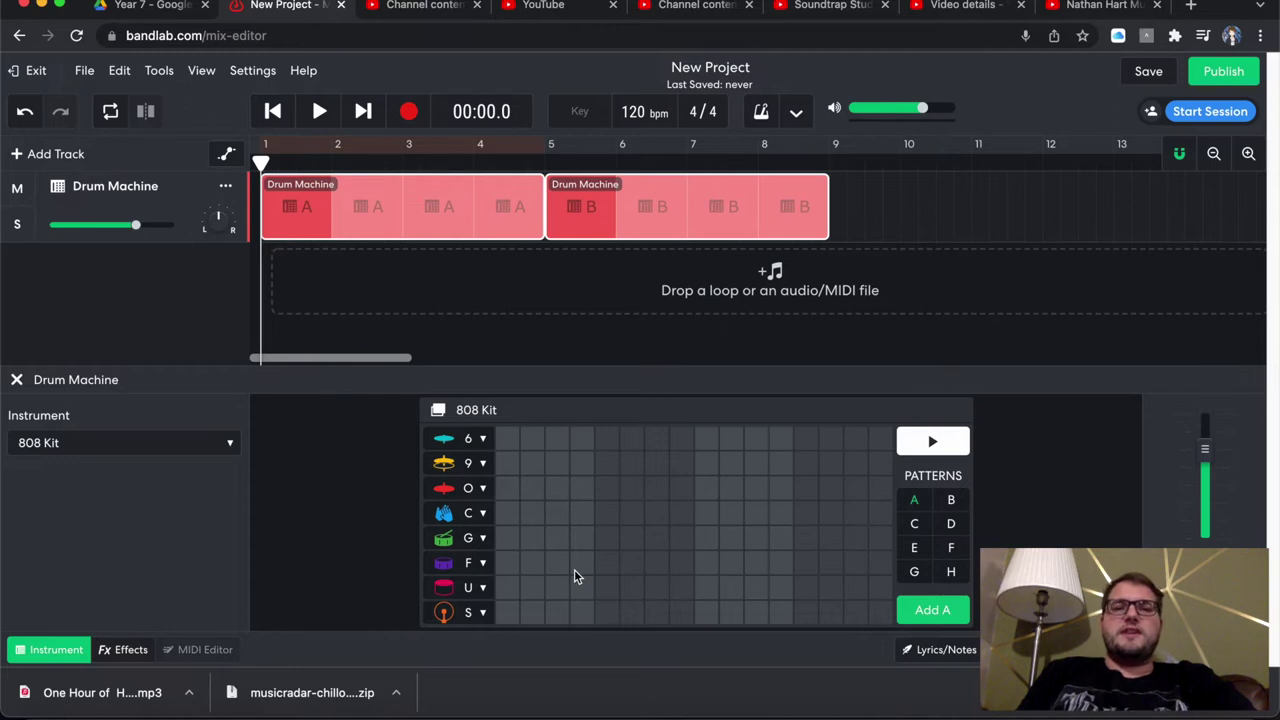
- Place hits in row S of pattern A on steps 1, 5, 9 and 13, and play the pattern back
{"action": "left_click", "coordinate": [508, 613]}
{"action": "left_click", "coordinate": [704, 620]}
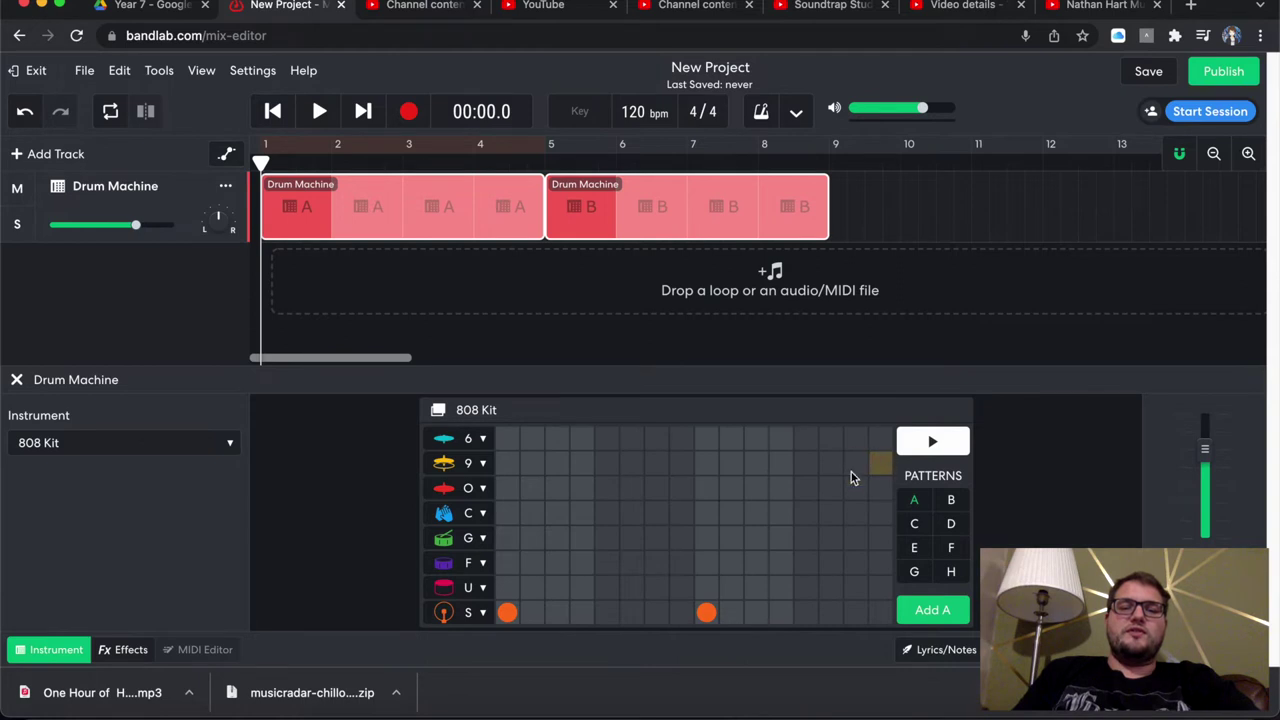
{"action": "left_click", "coordinate": [605, 613]}
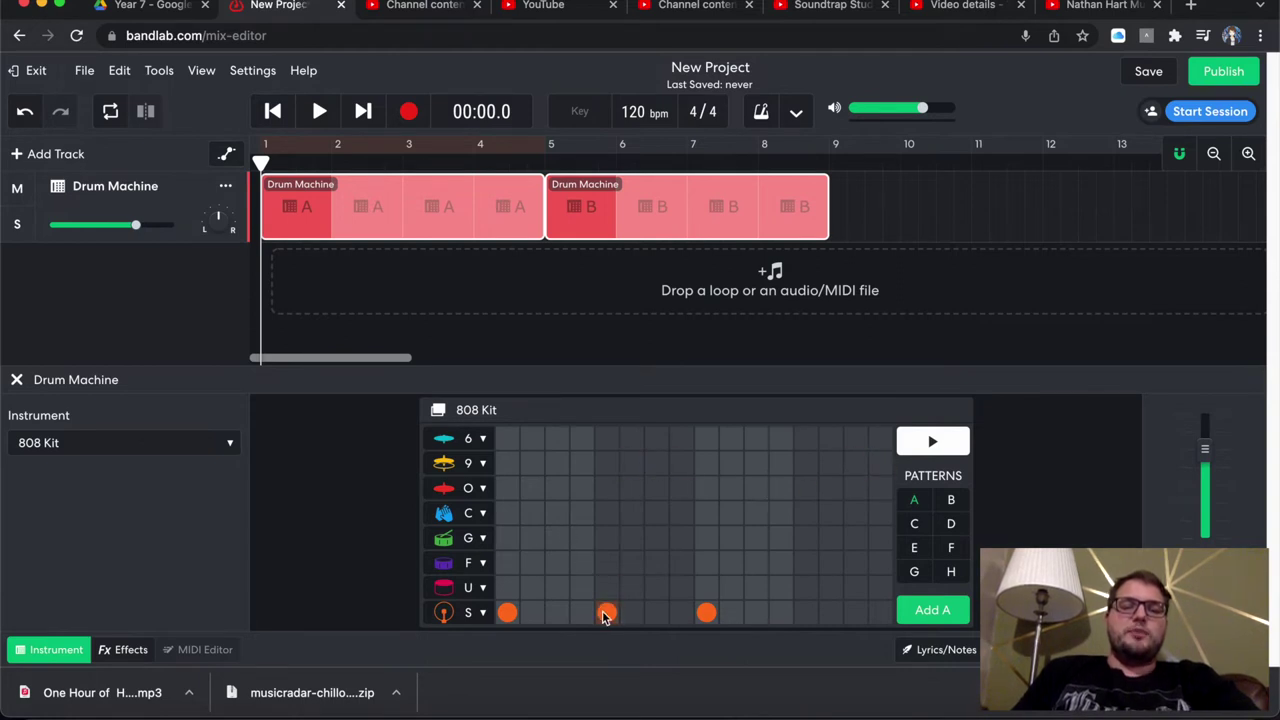
{"action": "left_click", "coordinate": [806, 614]}
{"action": "left_click", "coordinate": [932, 442]}
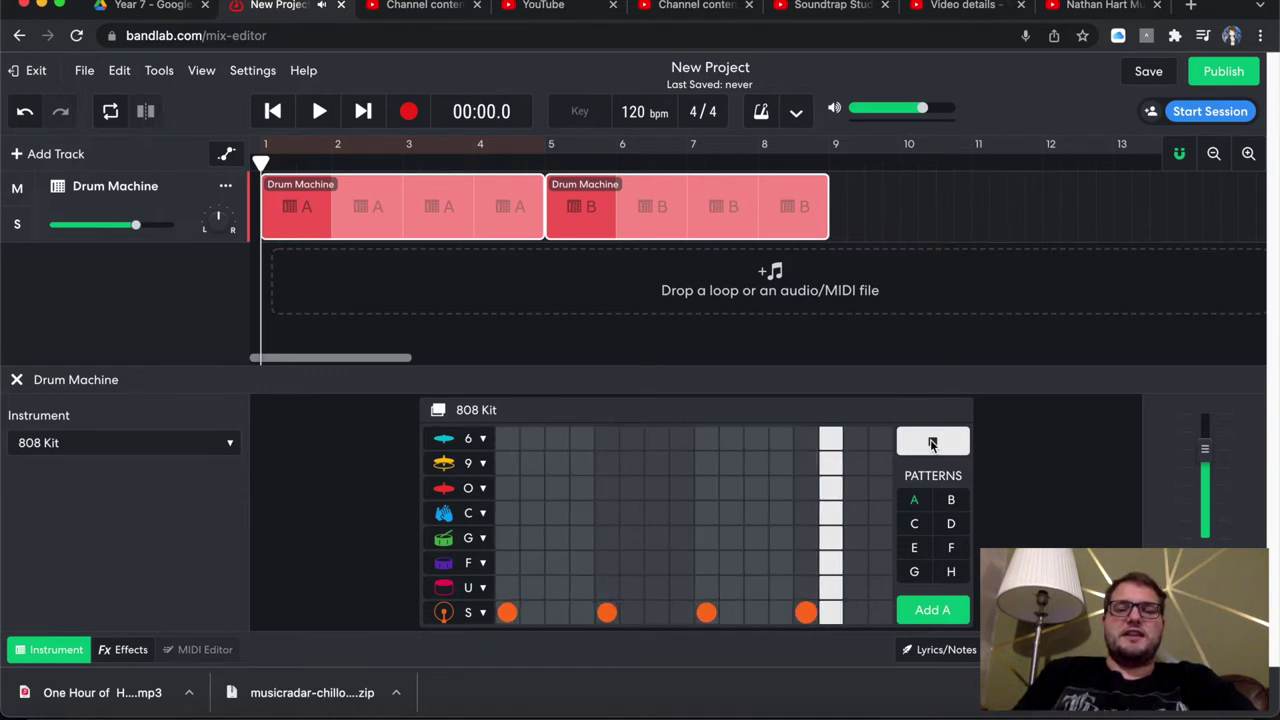
{"action": "left_click", "coordinate": [931, 443]}
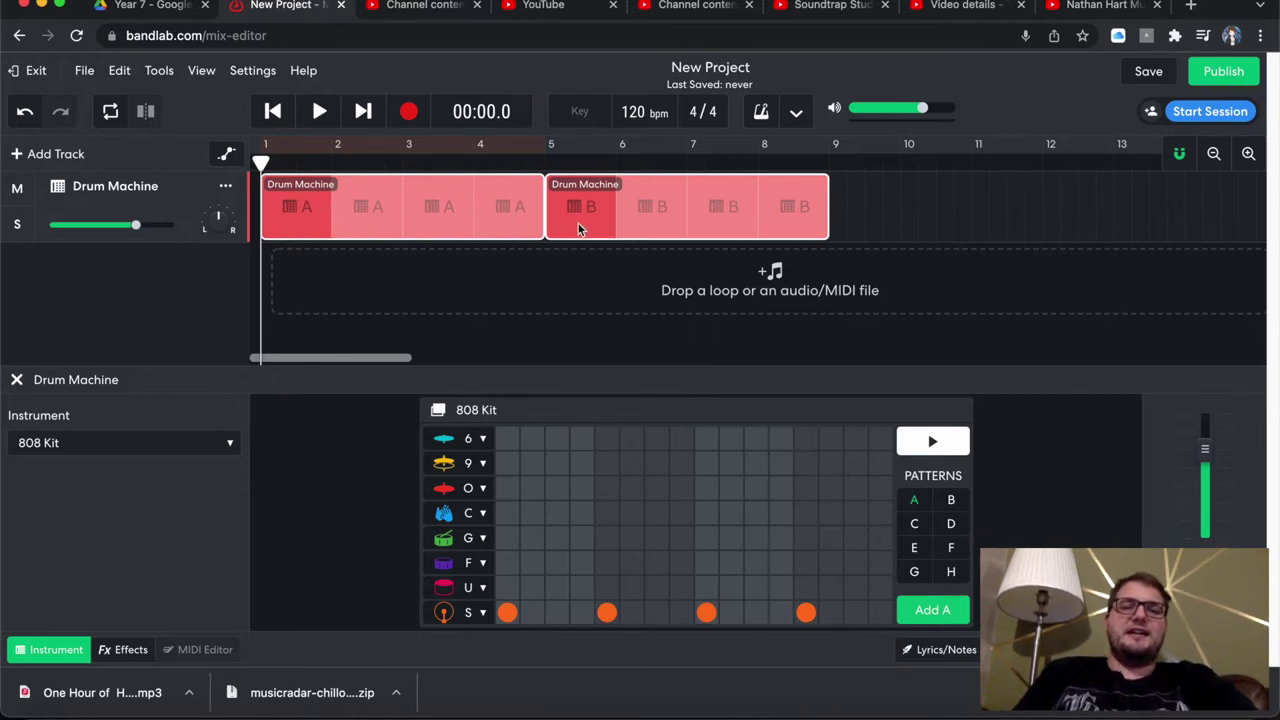
- Hide the drum machine editor, play the arrangement through patterns A and B, and return the playhead to the start
{"action": "left_click", "coordinate": [47, 648]}
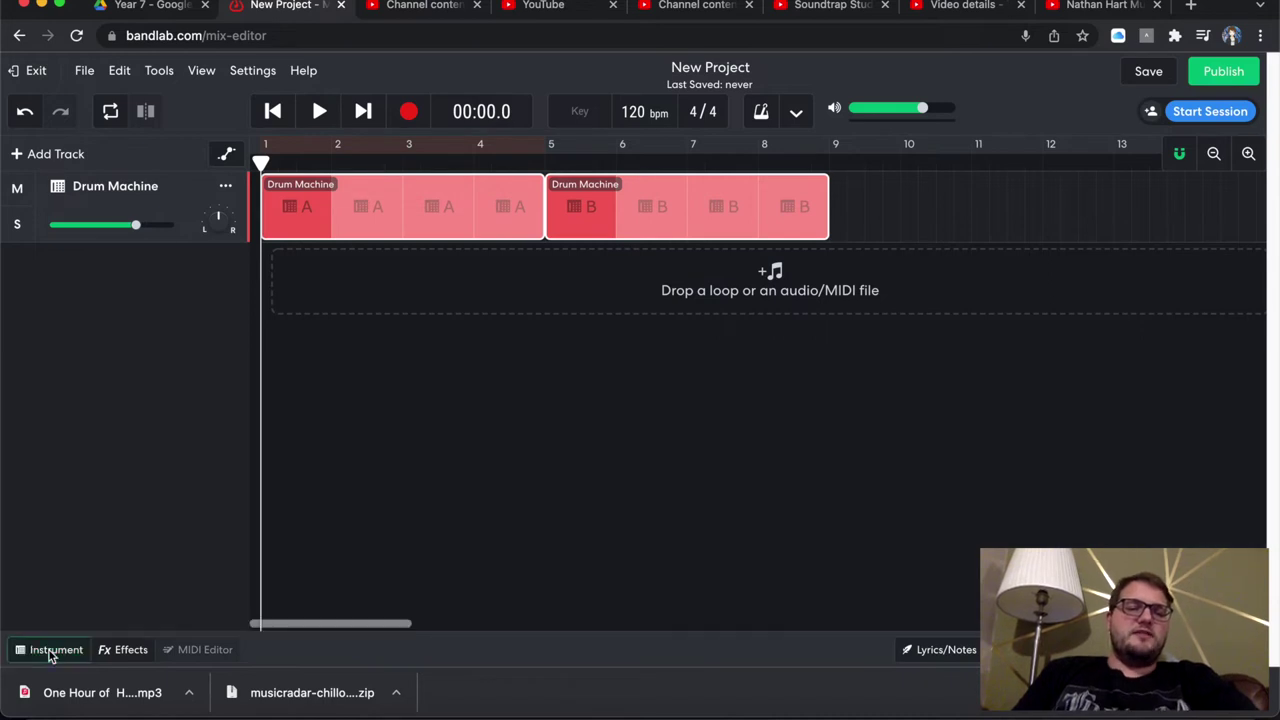
{"action": "left_click", "coordinate": [318, 112]}
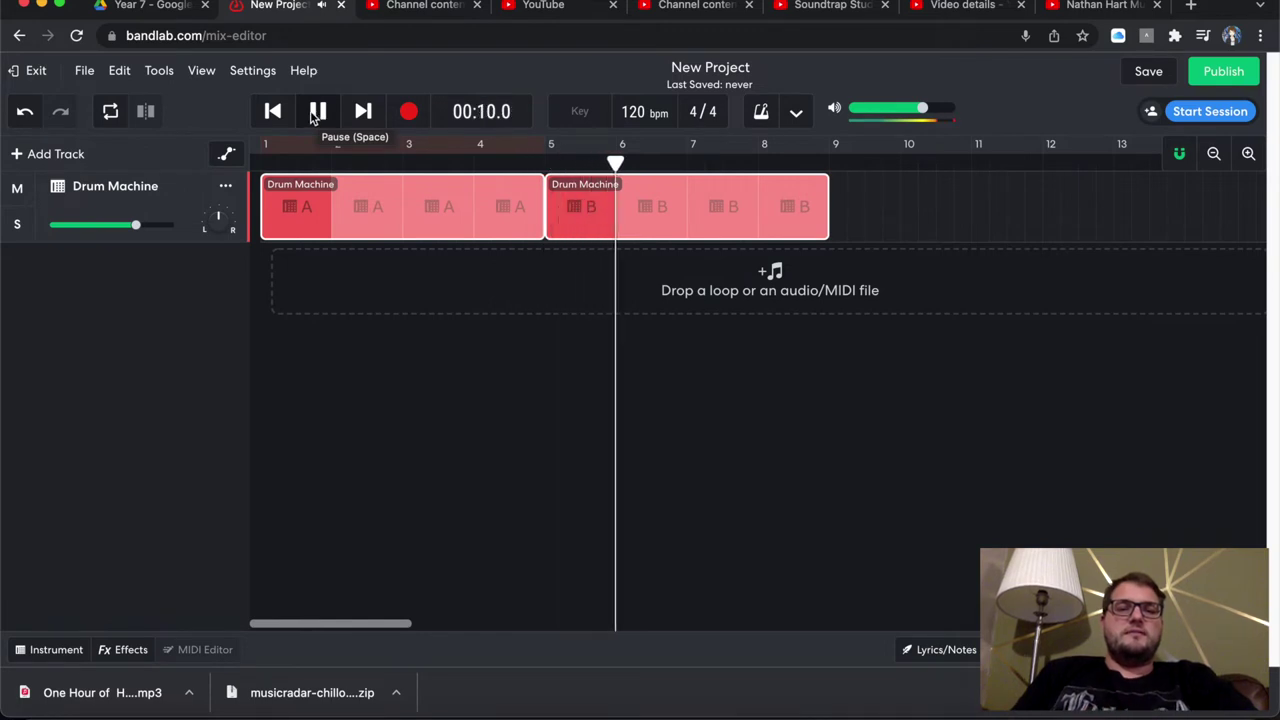
{"action": "left_click", "coordinate": [318, 111]}
{"action": "left_click", "coordinate": [273, 111]}
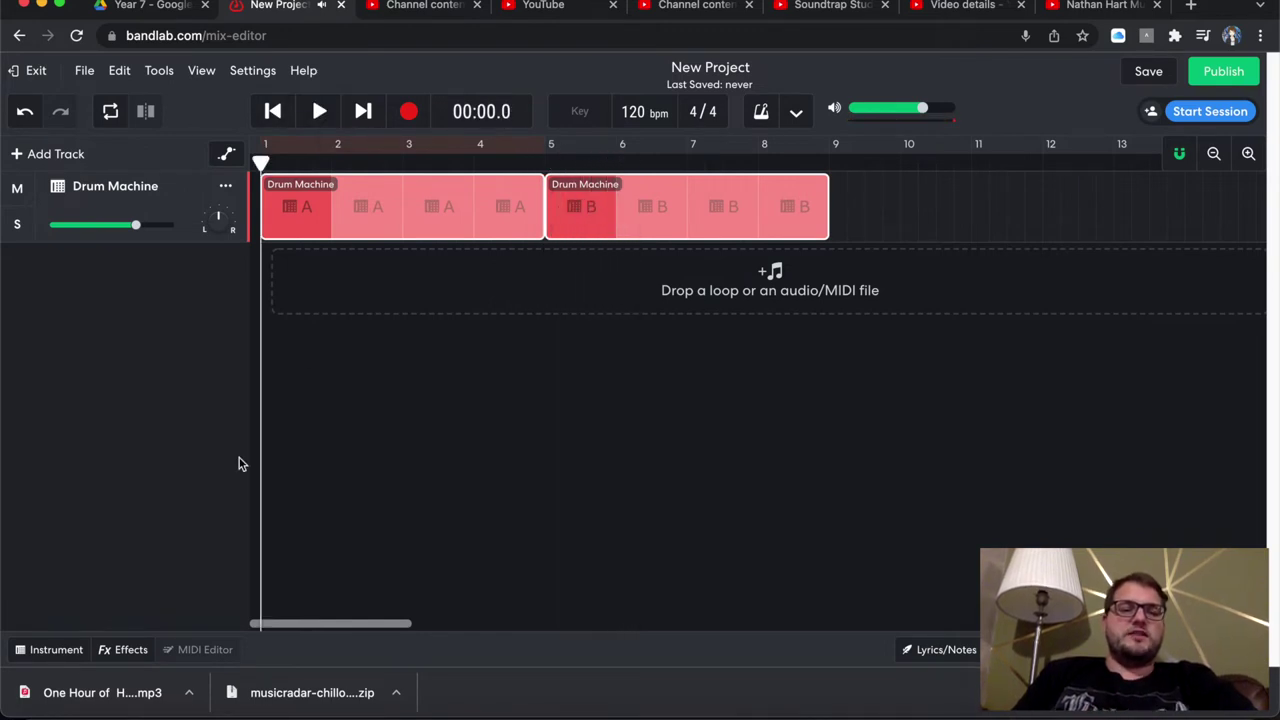
- Reopen the drum machine editor, view pattern A, and clear all hits from pattern B
{"action": "left_click", "coordinate": [53, 651]}
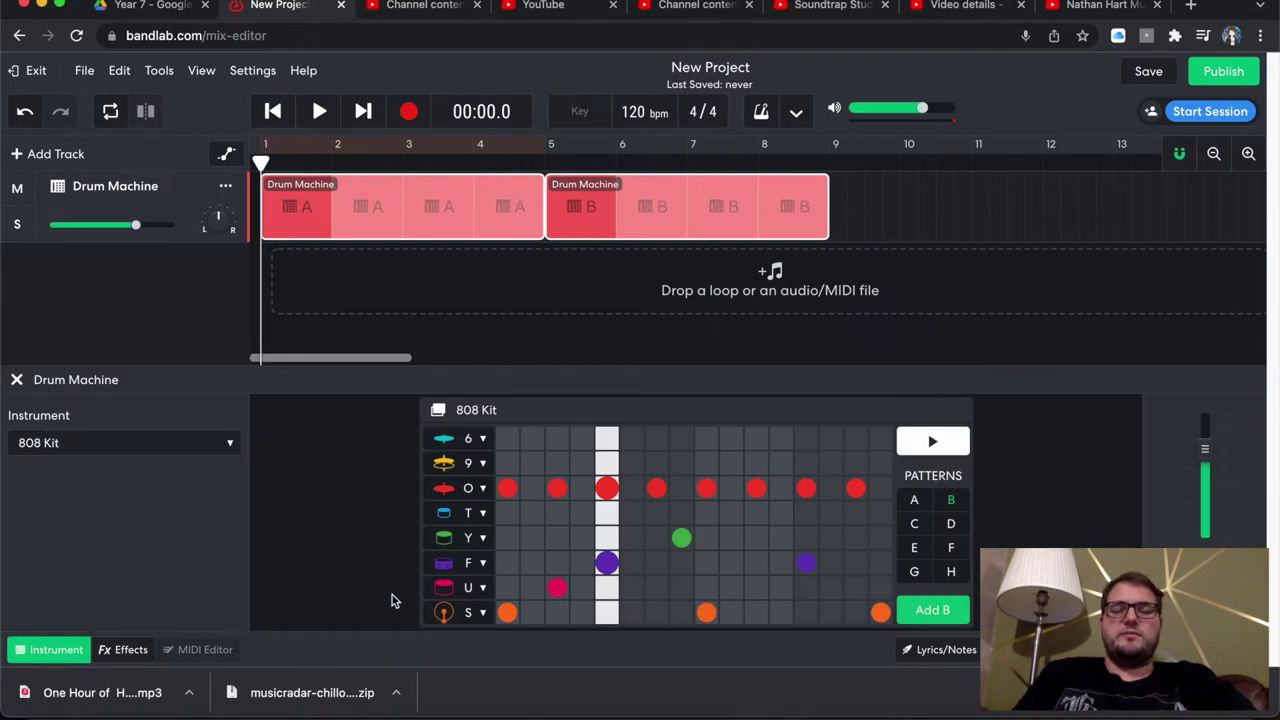
{"action": "left_click", "coordinate": [914, 500]}
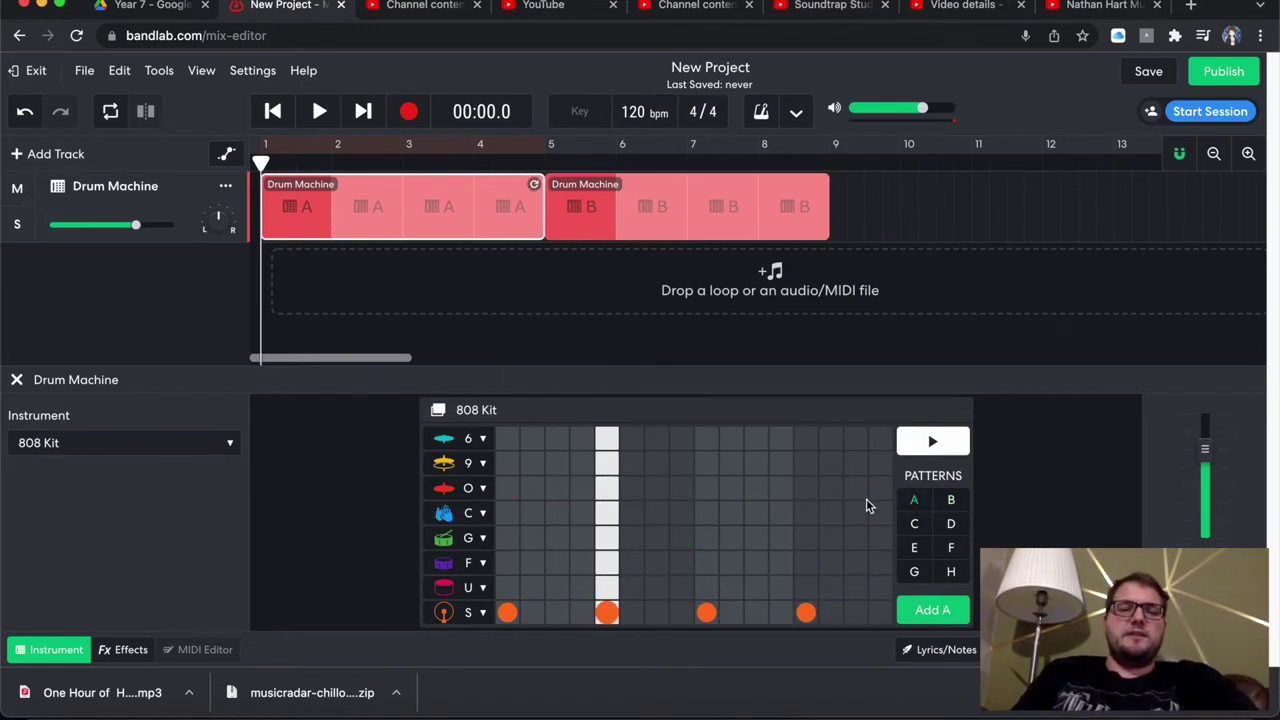
{"action": "left_click", "coordinate": [951, 500]}
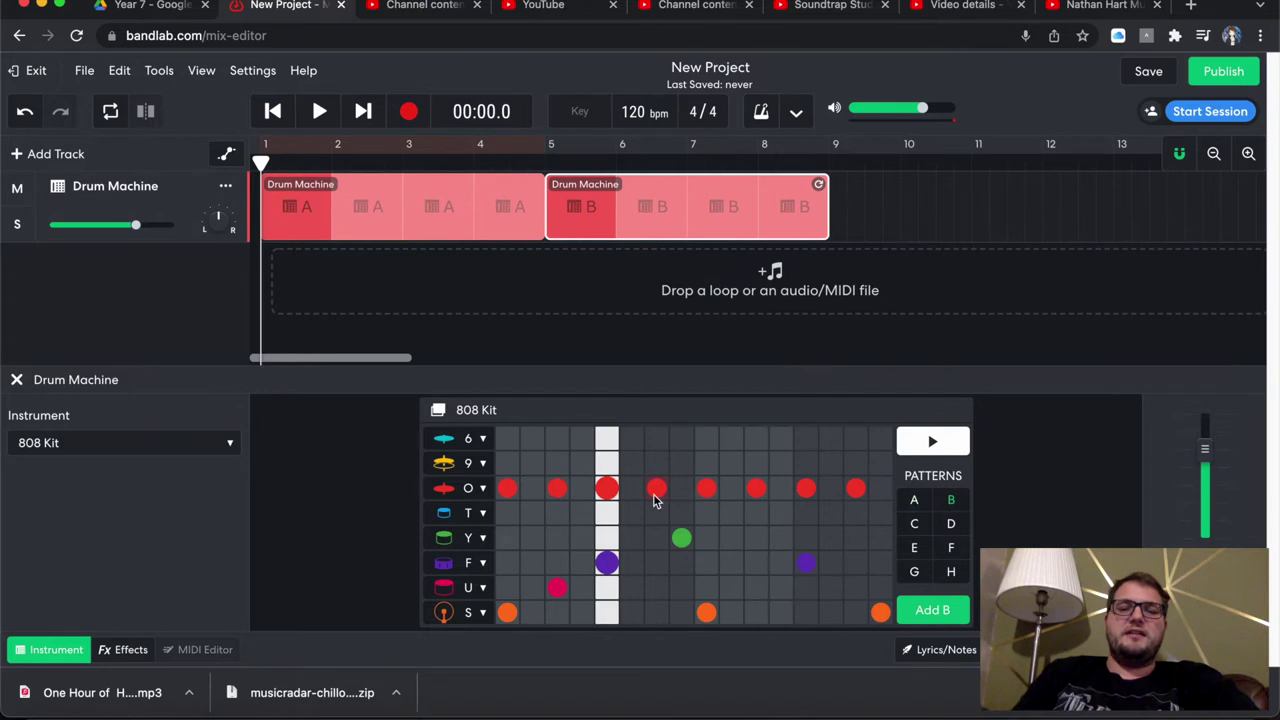
{"action": "left_click", "coordinate": [557, 488]}
{"action": "left_click", "coordinate": [607, 488]}
{"action": "left_click", "coordinate": [656, 488]}
{"action": "left_click", "coordinate": [706, 488]}
{"action": "left_click", "coordinate": [756, 488]}
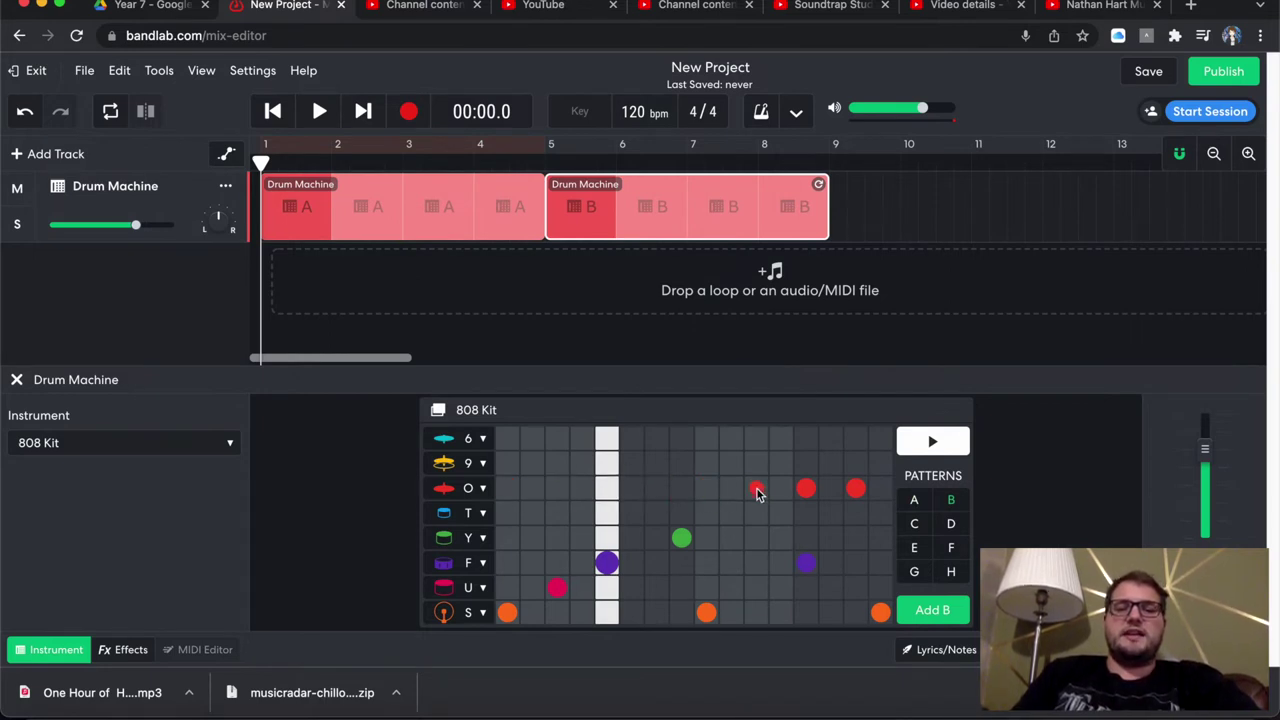
{"action": "left_click", "coordinate": [806, 488]}
{"action": "left_click", "coordinate": [856, 488]}
{"action": "left_click", "coordinate": [806, 563]}
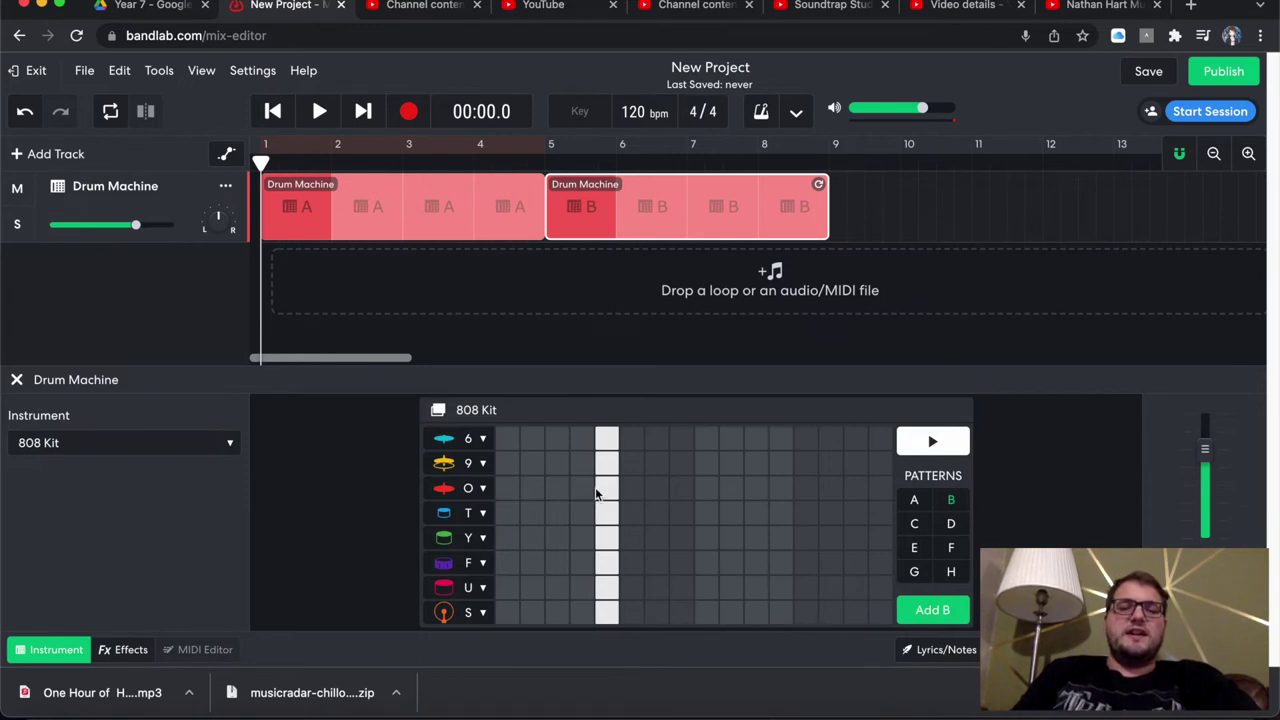
- Place hits in rows U and S of pattern B on steps 1, 5, 9 and 13, and play the pattern back
{"action": "left_click", "coordinate": [458, 590]}
{"action": "left_click", "coordinate": [460, 598]}
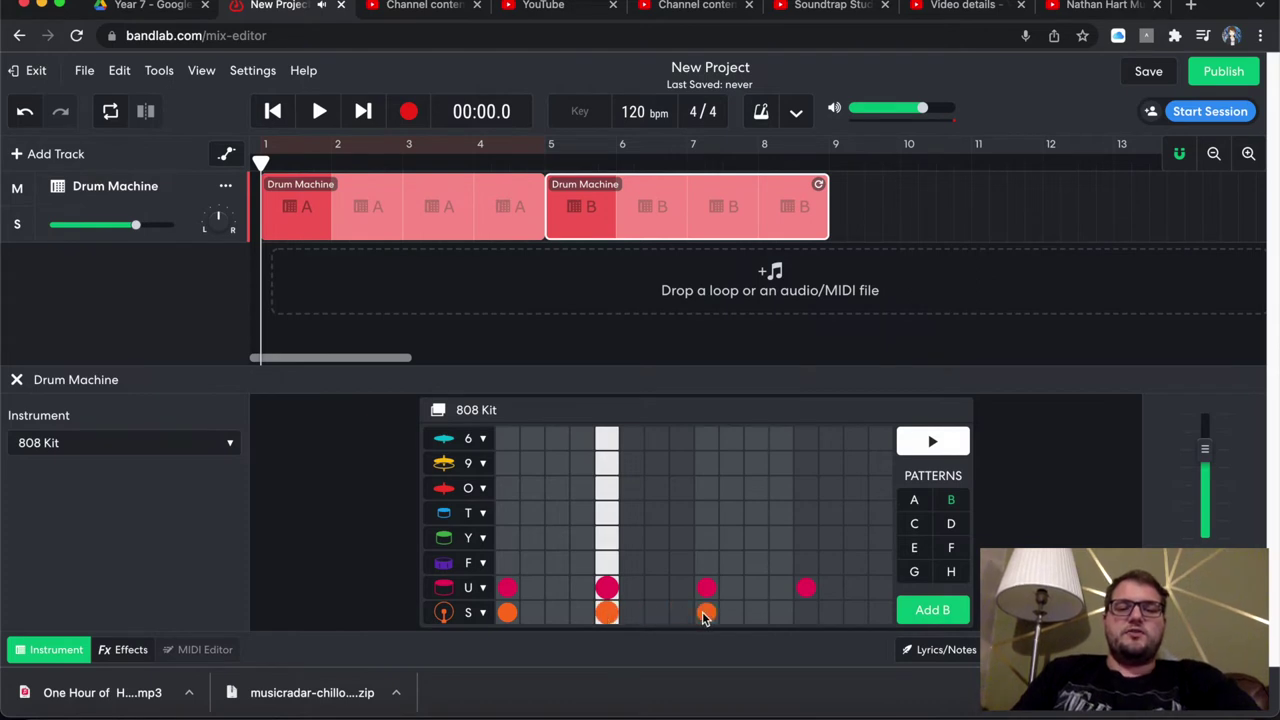
{"action": "left_click", "coordinate": [924, 450]}
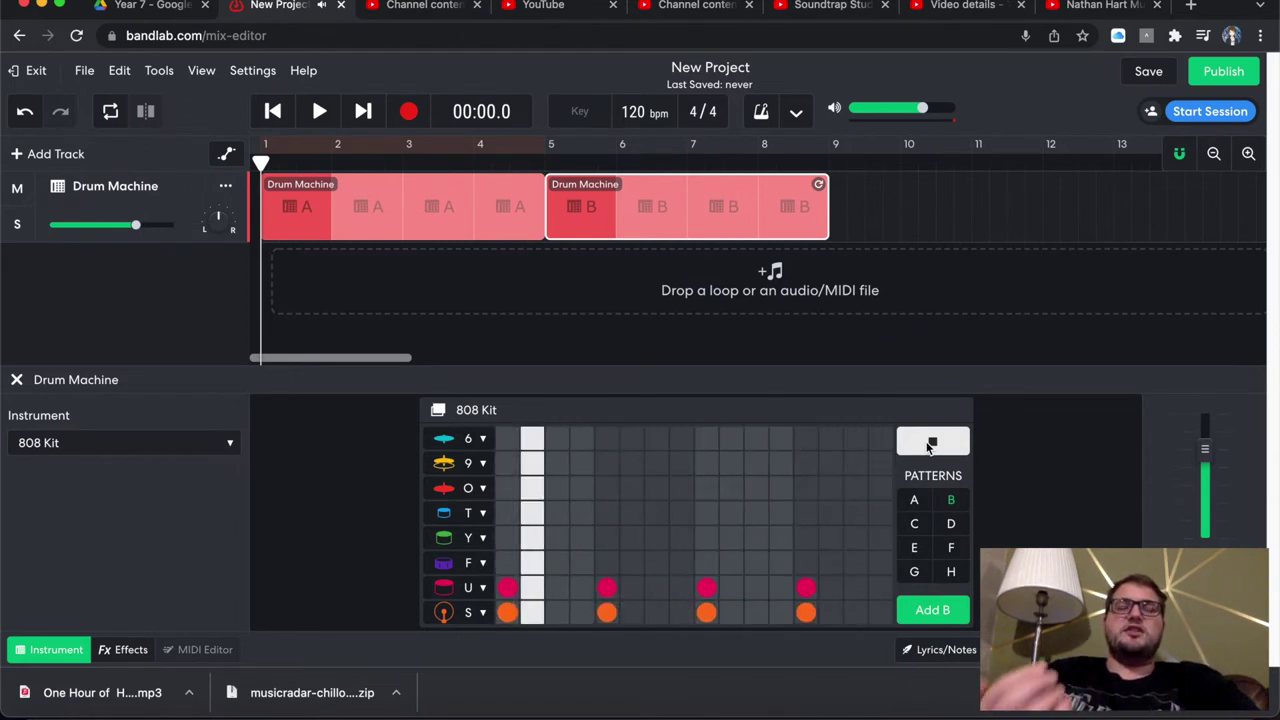
{"action": "left_click", "coordinate": [930, 445]}
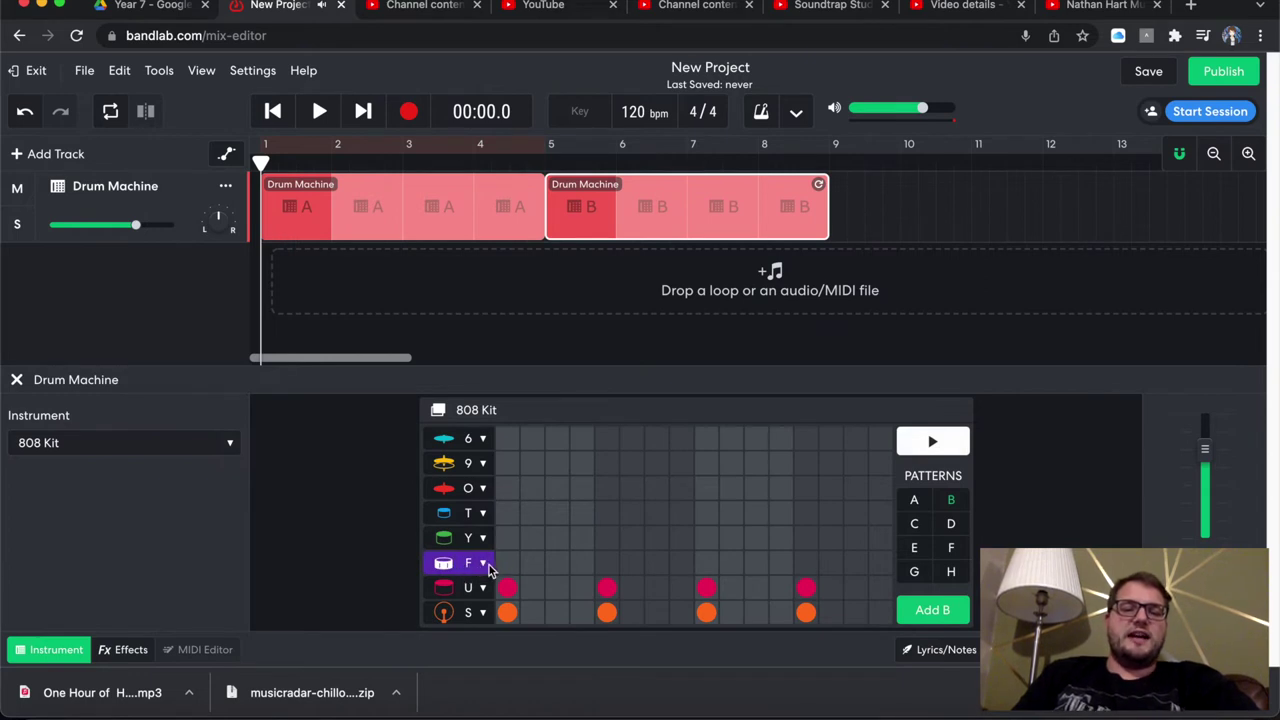
- Audition the kit sounds assigned to S, U, Y, T, O, 9 and 6 one after another
{"action": "key", "text": "s"}
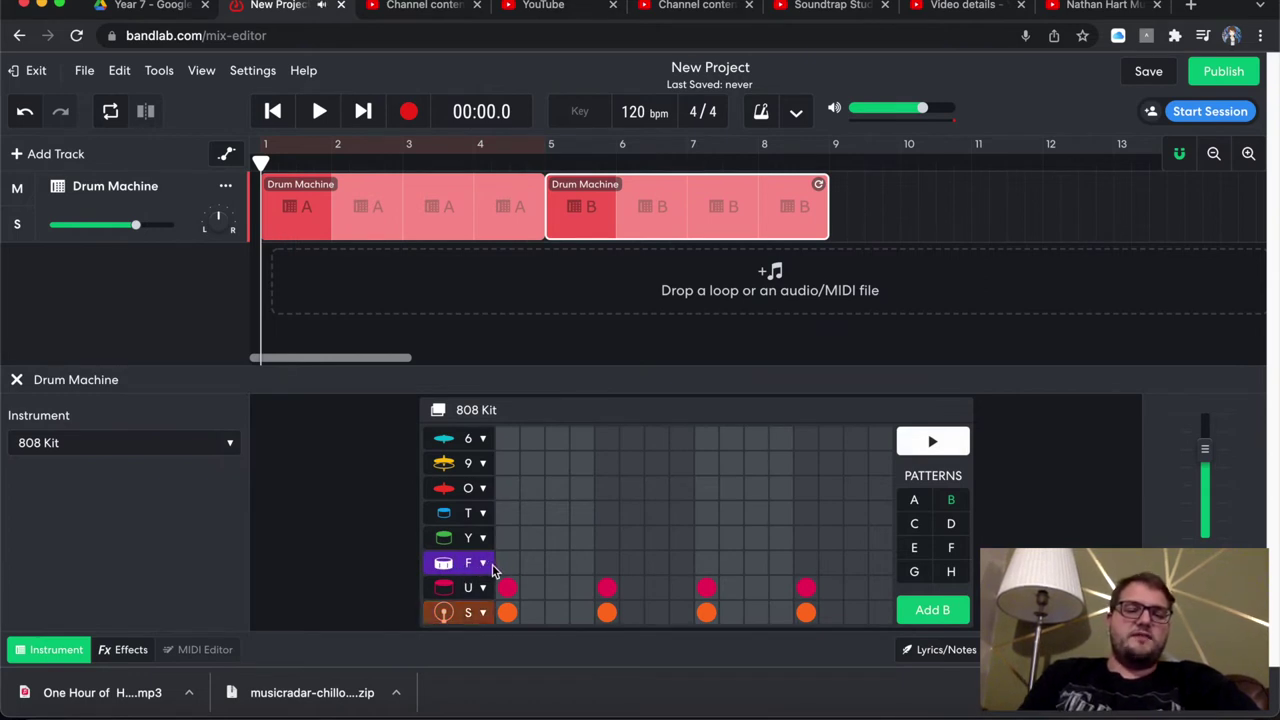
{"action": "key", "text": "u"}
{"action": "key", "text": "u"}
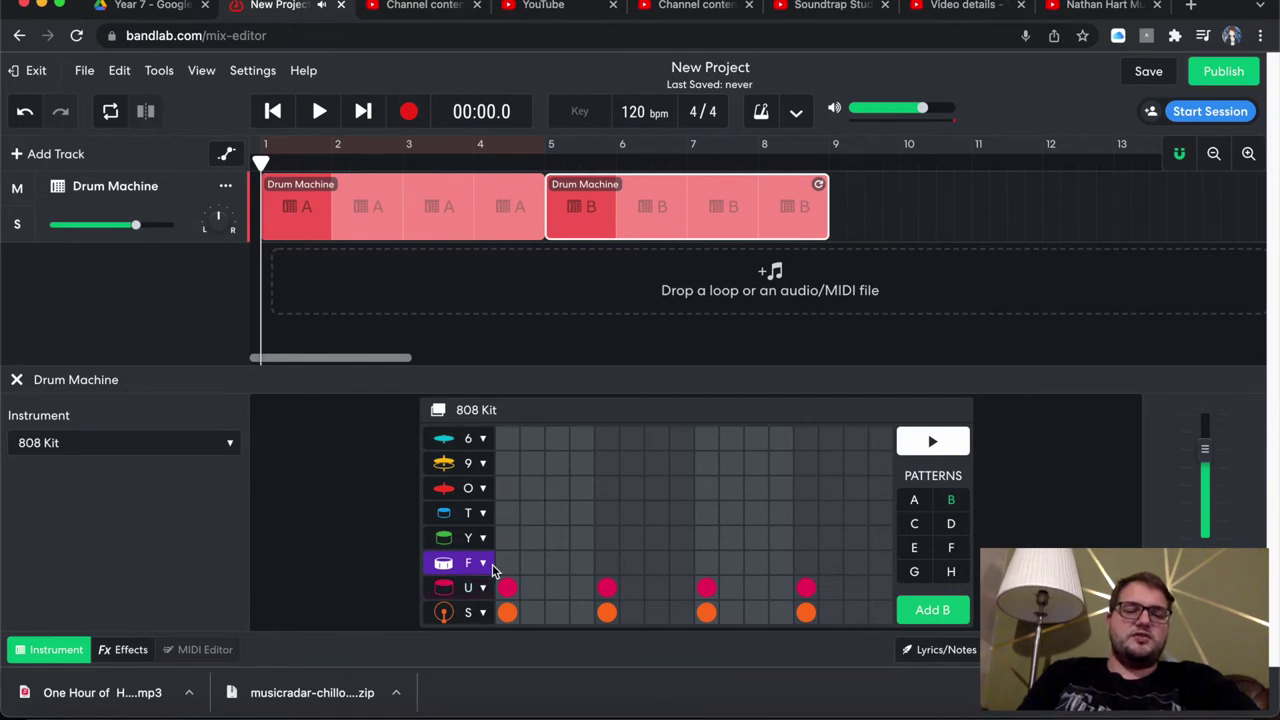
{"action": "key", "text": "y"}
{"action": "key", "text": "y"}
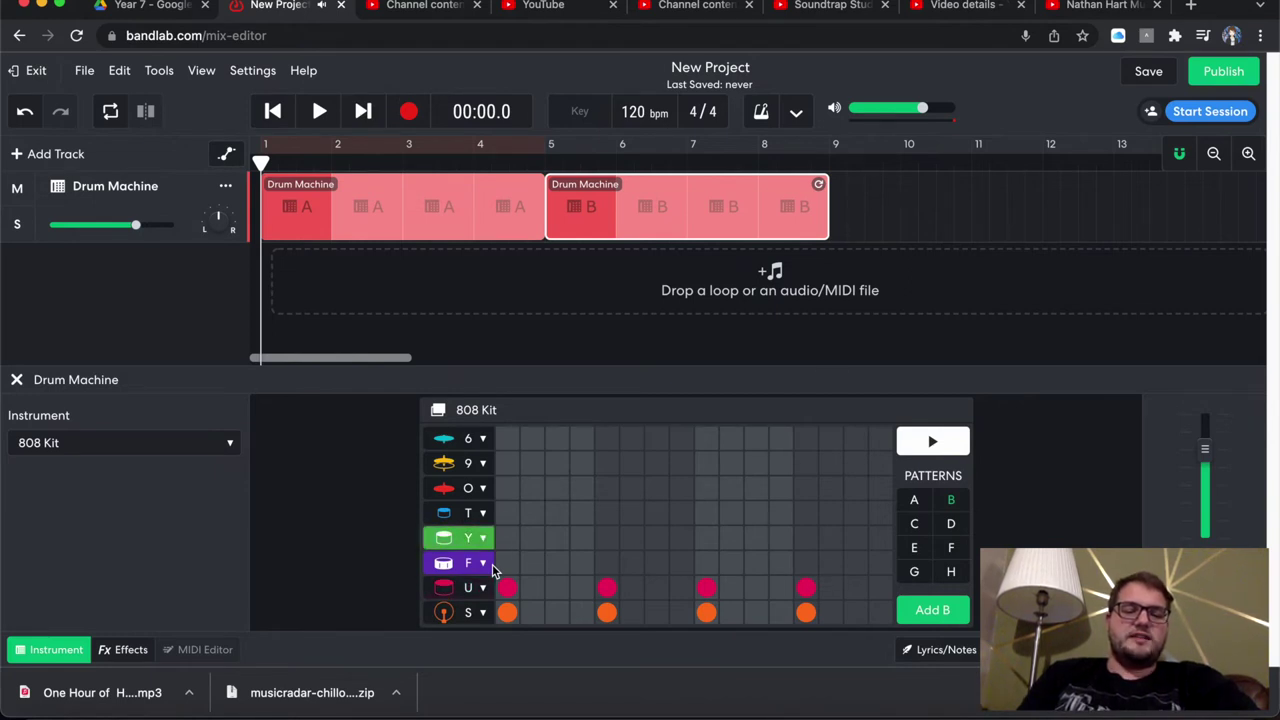
{"action": "key", "text": "t"}
{"action": "key", "text": "t"}
{"action": "key", "text": "o"}
{"action": "key", "text": "o"}
{"action": "key", "text": "9"}
{"action": "key", "text": "9"}
{"action": "key", "text": "9"}
{"action": "key", "text": "9"}
{"action": "key", "text": "6"}
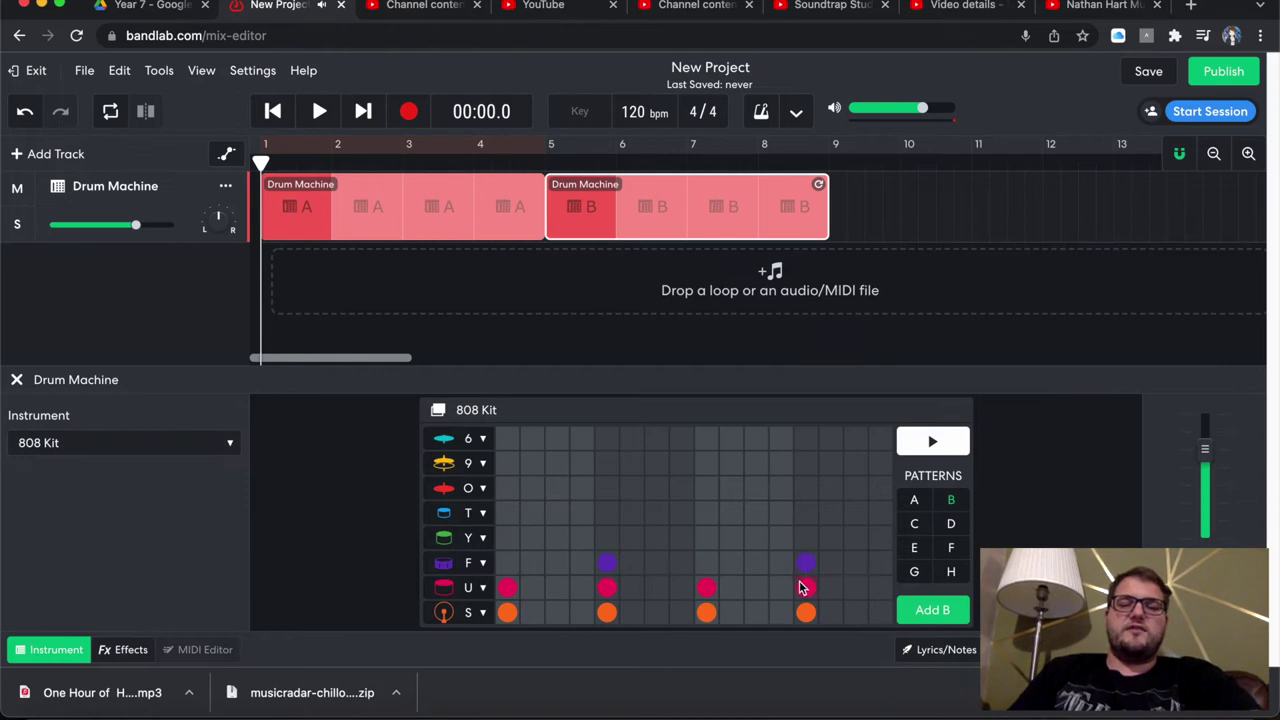
- Add hits in row F of pattern B on steps 5 and 13, and play the pattern back
{"action": "left_click", "coordinate": [933, 442]}
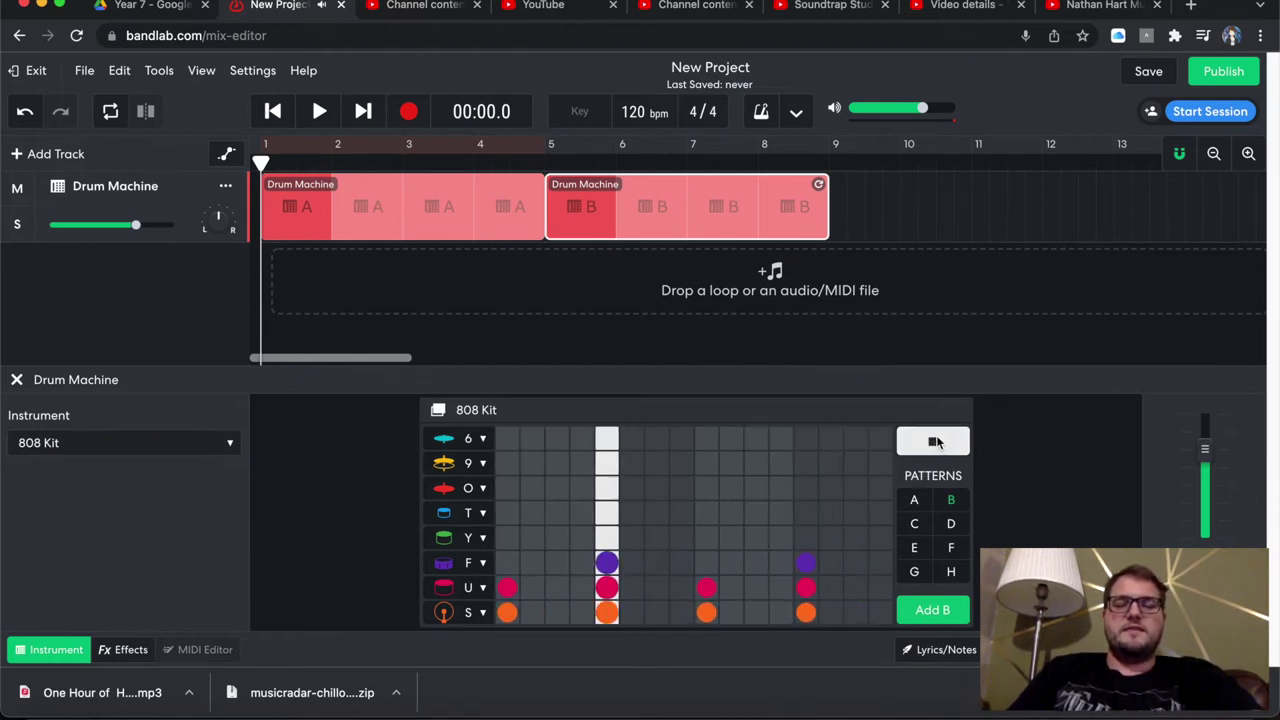
{"action": "left_click", "coordinate": [934, 442]}
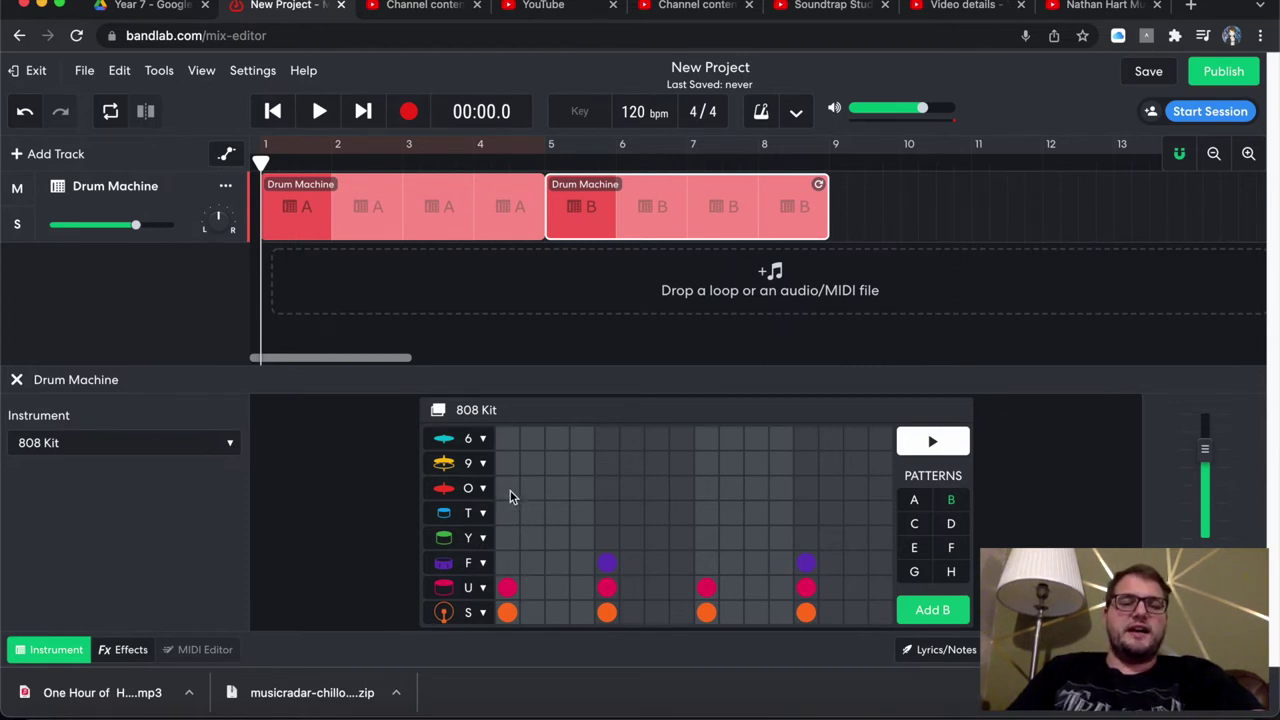
- Fill row O of pattern B with a hit on every odd-numbered step from 1 to 15, and play the pattern
{"action": "left_click", "coordinate": [561, 497]}
{"action": "left_click", "coordinate": [609, 496]}
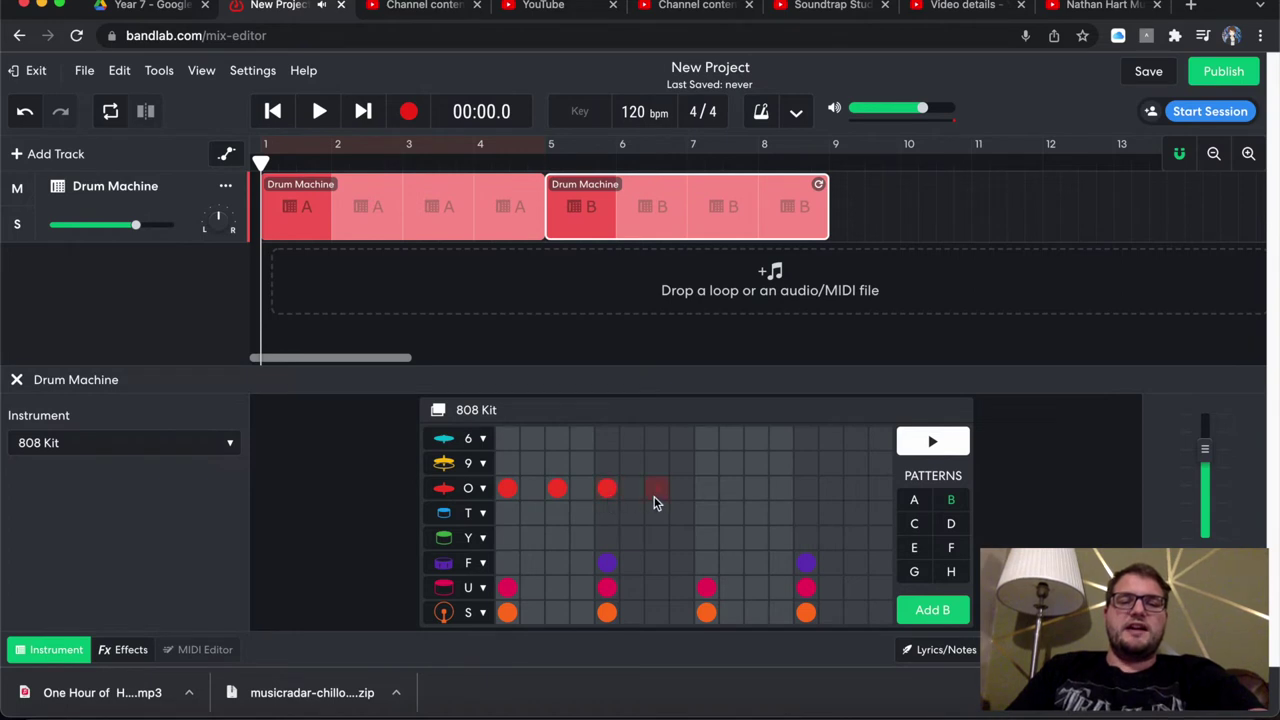
{"action": "left_click", "coordinate": [810, 495]}
{"action": "left_click", "coordinate": [858, 495]}
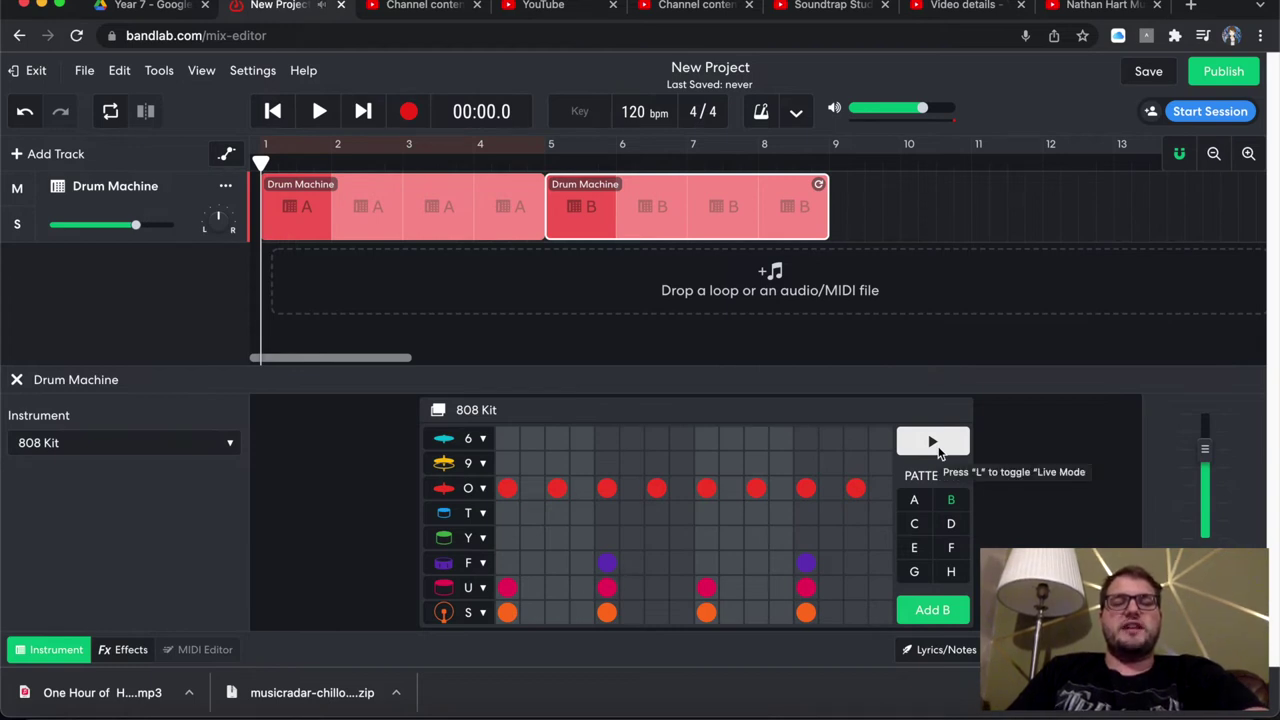
{"action": "left_click", "coordinate": [938, 452]}
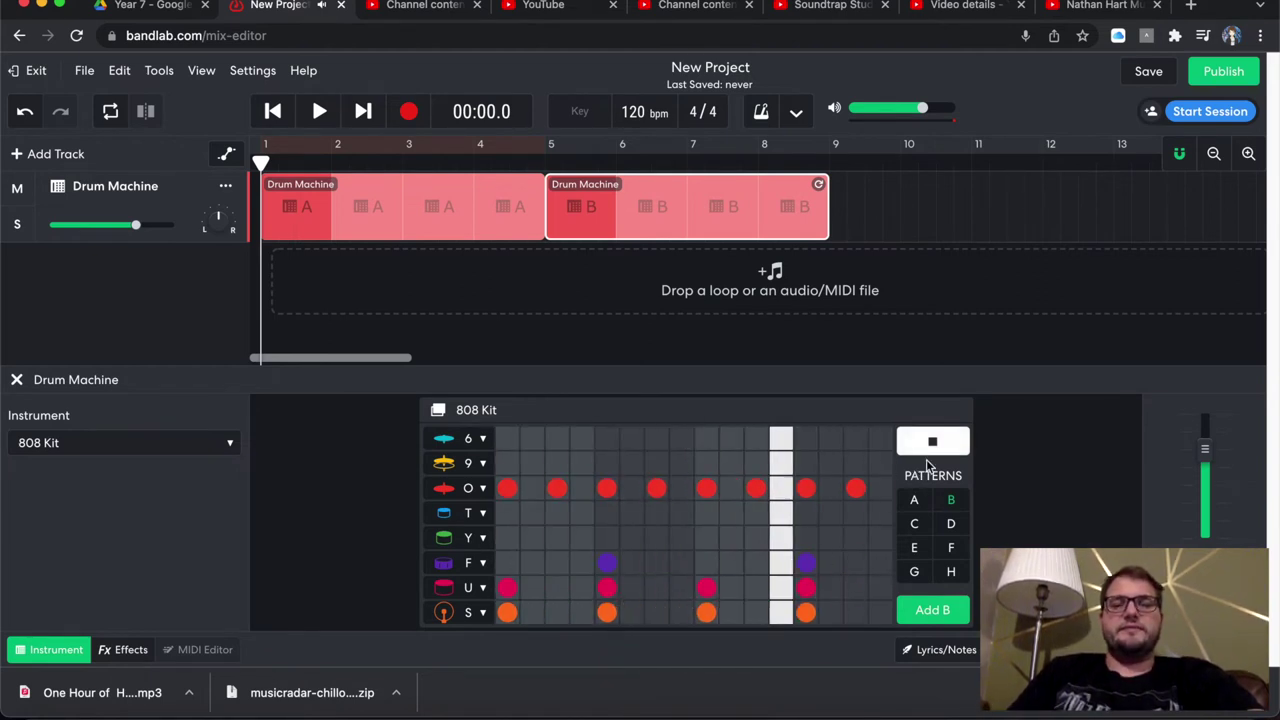
- Replace the row O hit on step 7 of pattern B with a row 9 hit, and play the pattern back
{"action": "left_click", "coordinate": [928, 445]}
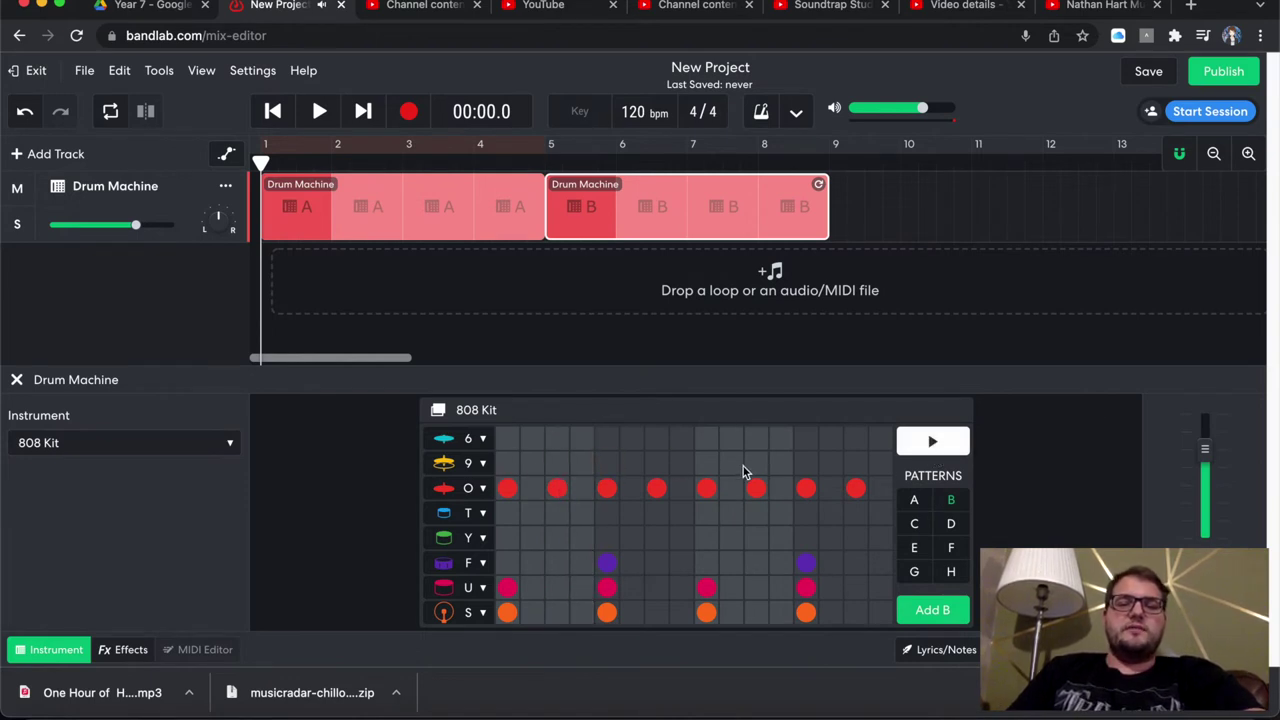
{"action": "left_click", "coordinate": [657, 463]}
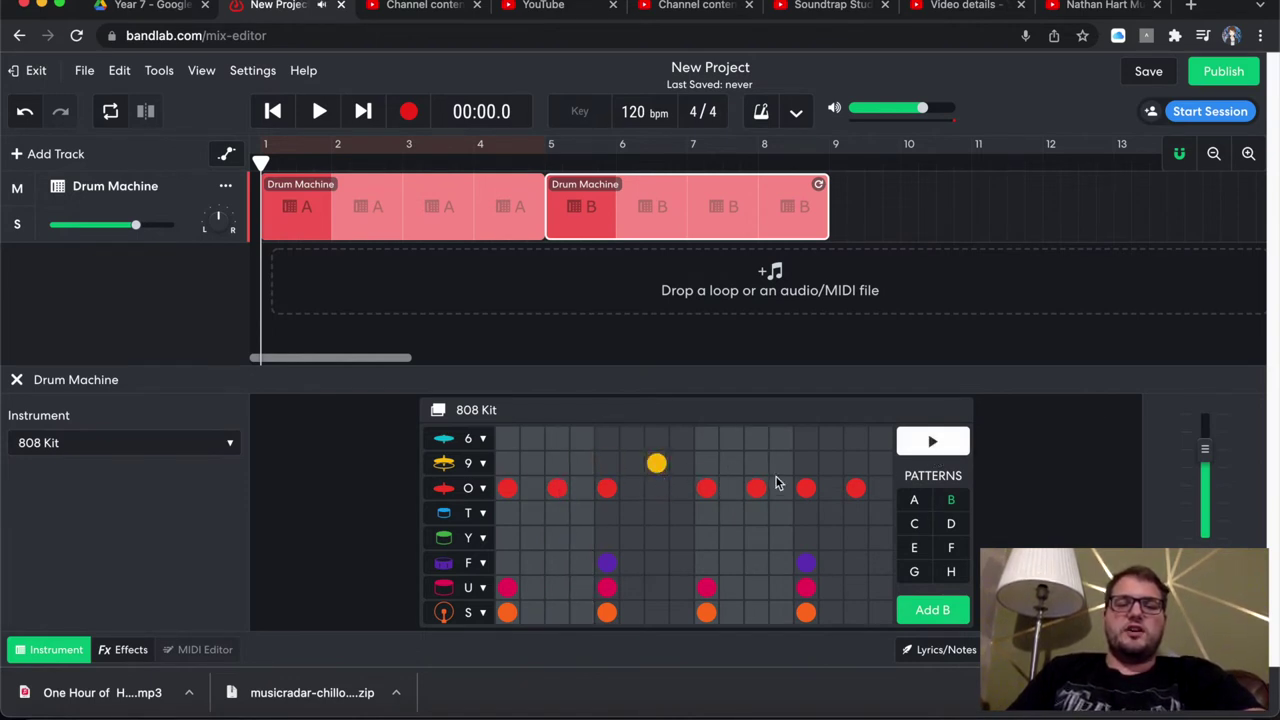
{"action": "left_click", "coordinate": [930, 444]}
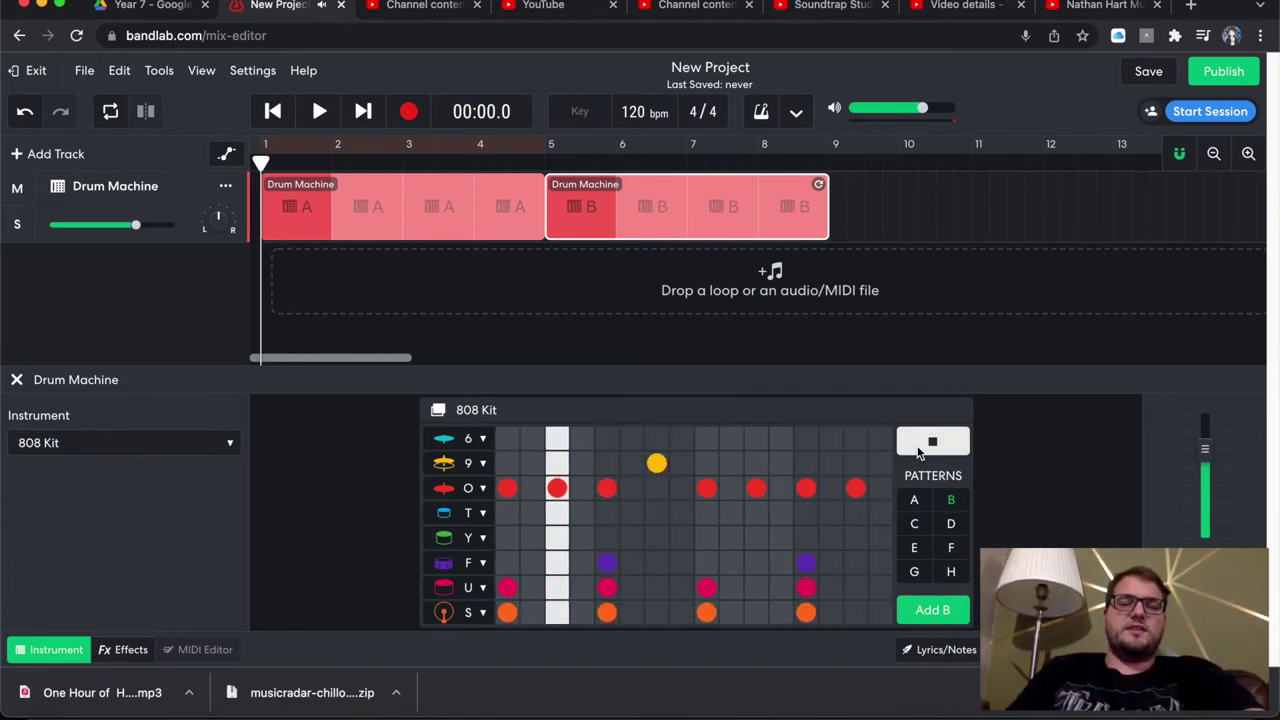
{"action": "left_click", "coordinate": [920, 448]}
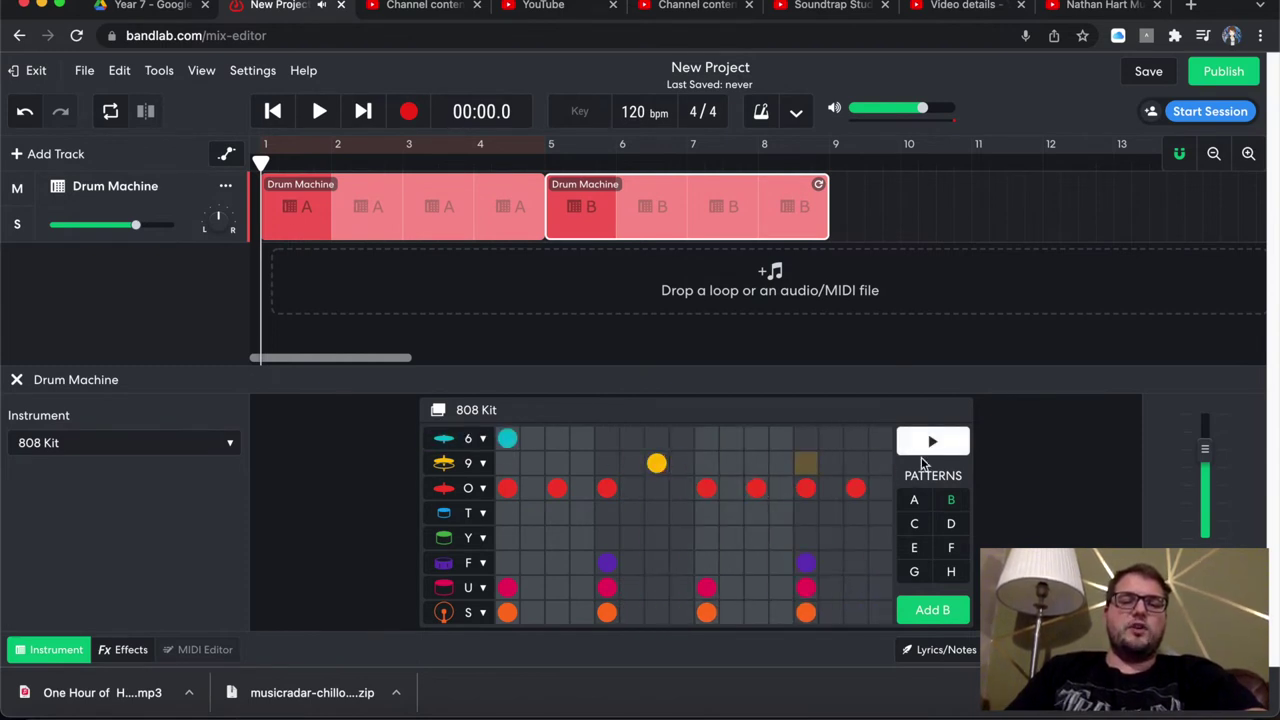
{"action": "left_click", "coordinate": [933, 445]}
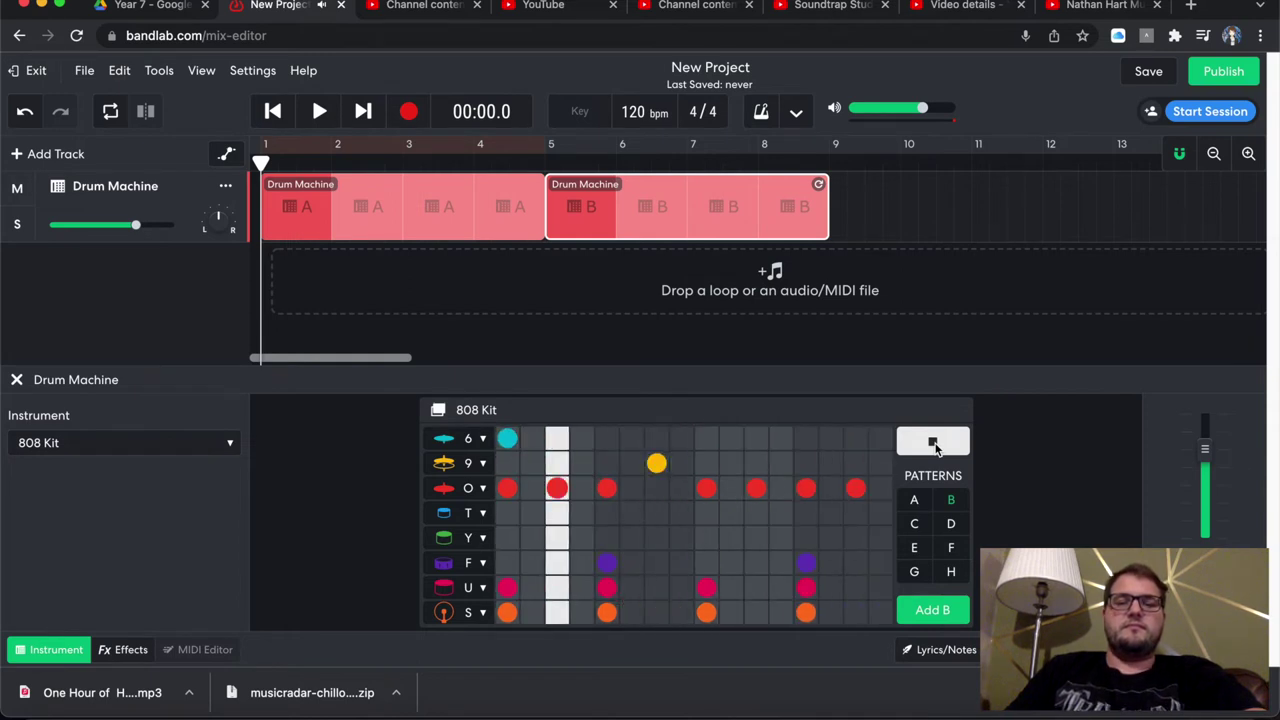
{"action": "left_click", "coordinate": [934, 446]}
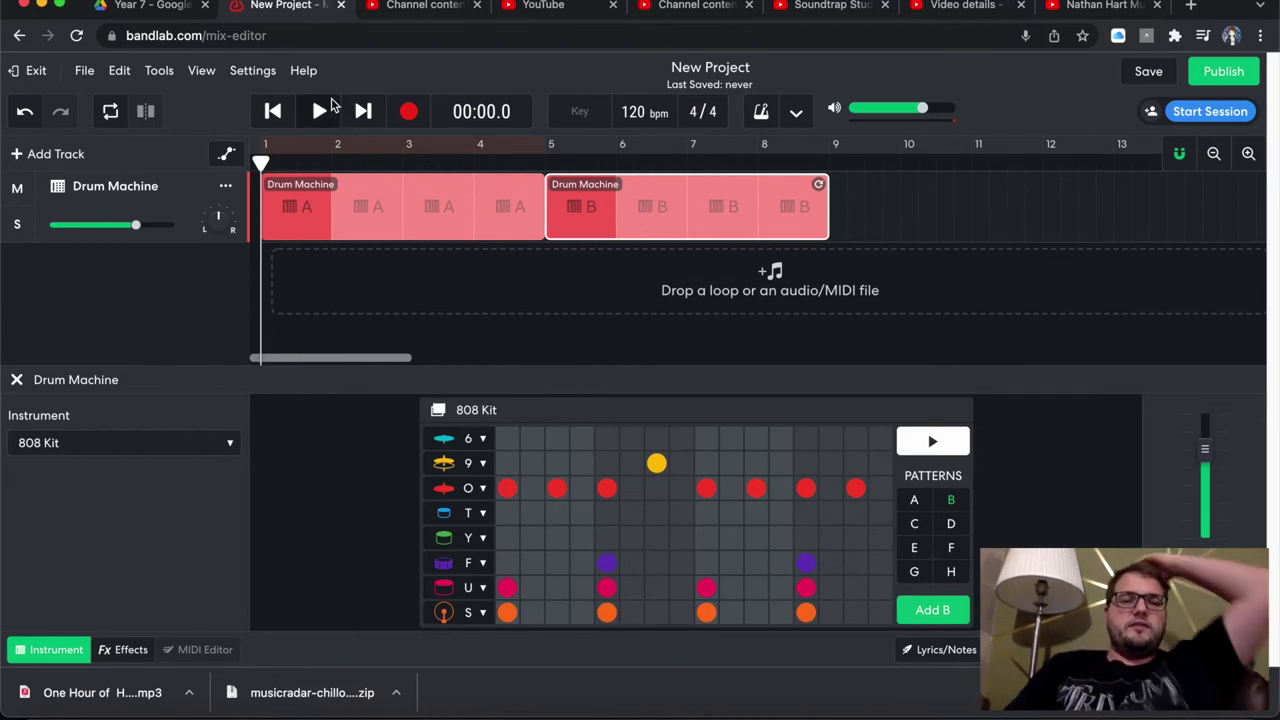
- Close the Drum Machine editor and play the arrangement of patterns A and B through to its end
{"action": "left_click", "coordinate": [55, 650]}
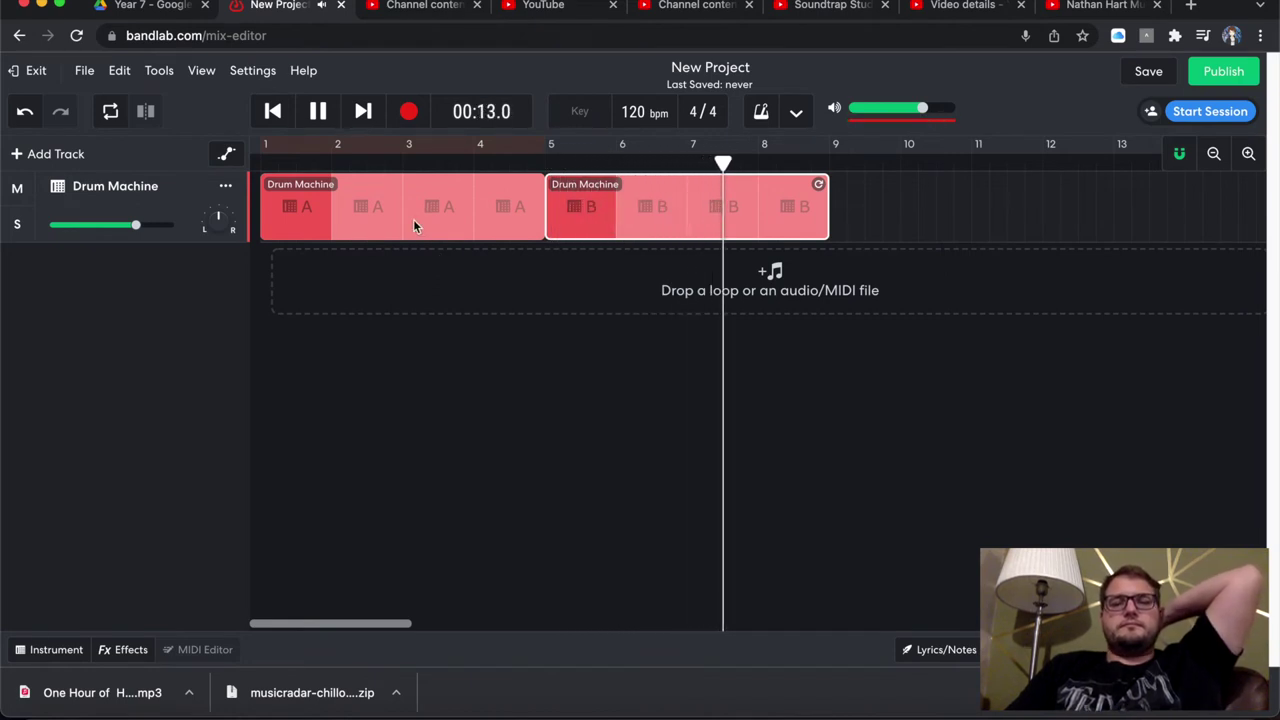
{"action": "left_click", "coordinate": [319, 112]}
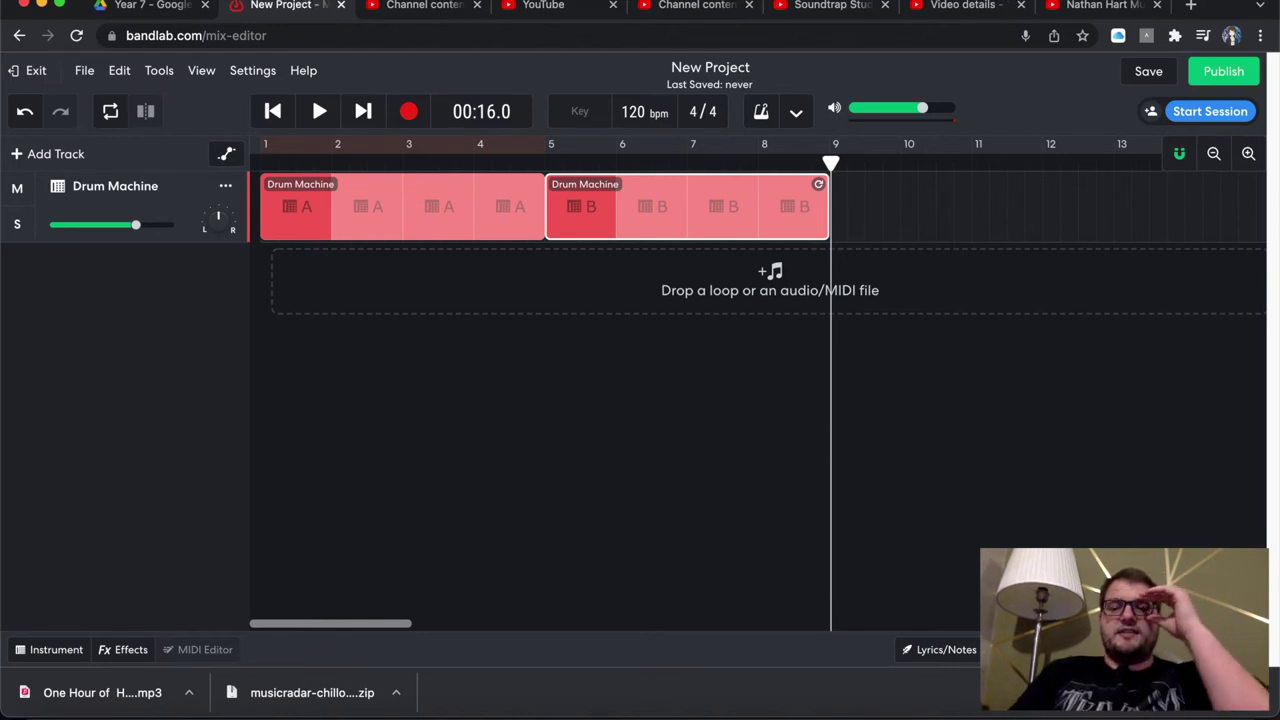
- Open the loop library and filter its loops by the Electronic genre
{"action": "left_click", "coordinate": [1025, 649]}
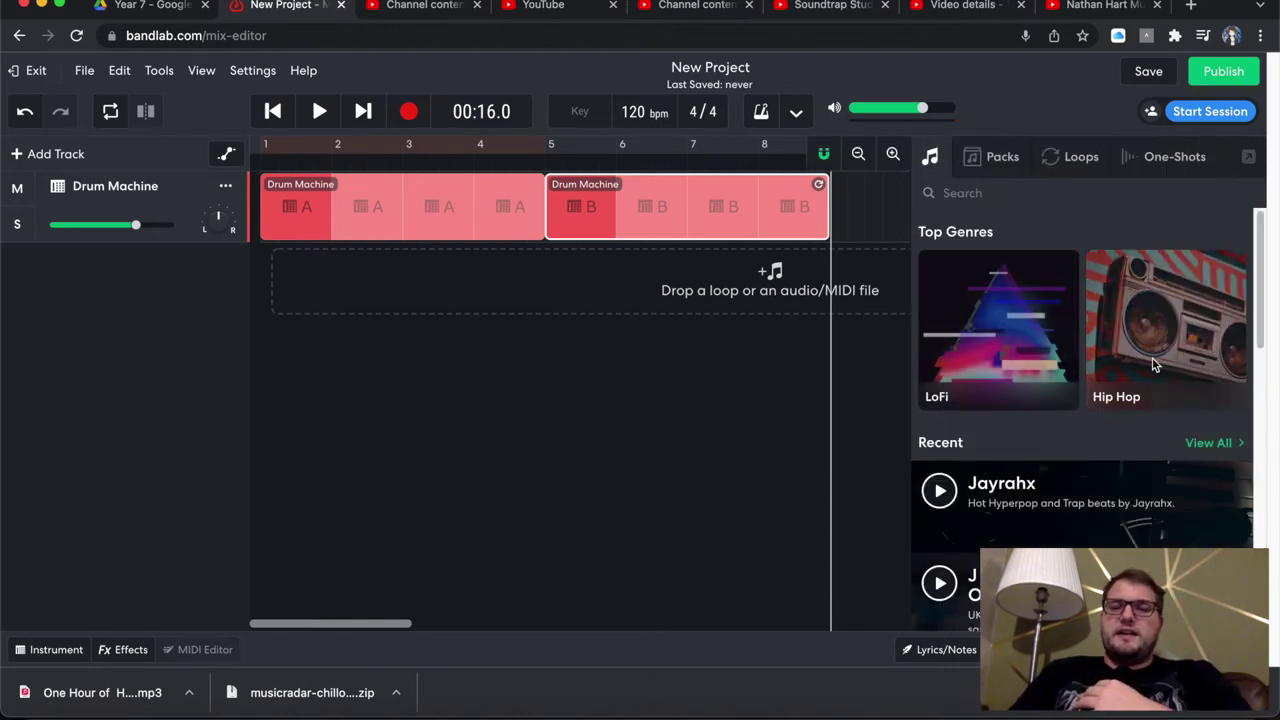
{"action": "left_click", "coordinate": [992, 170]}
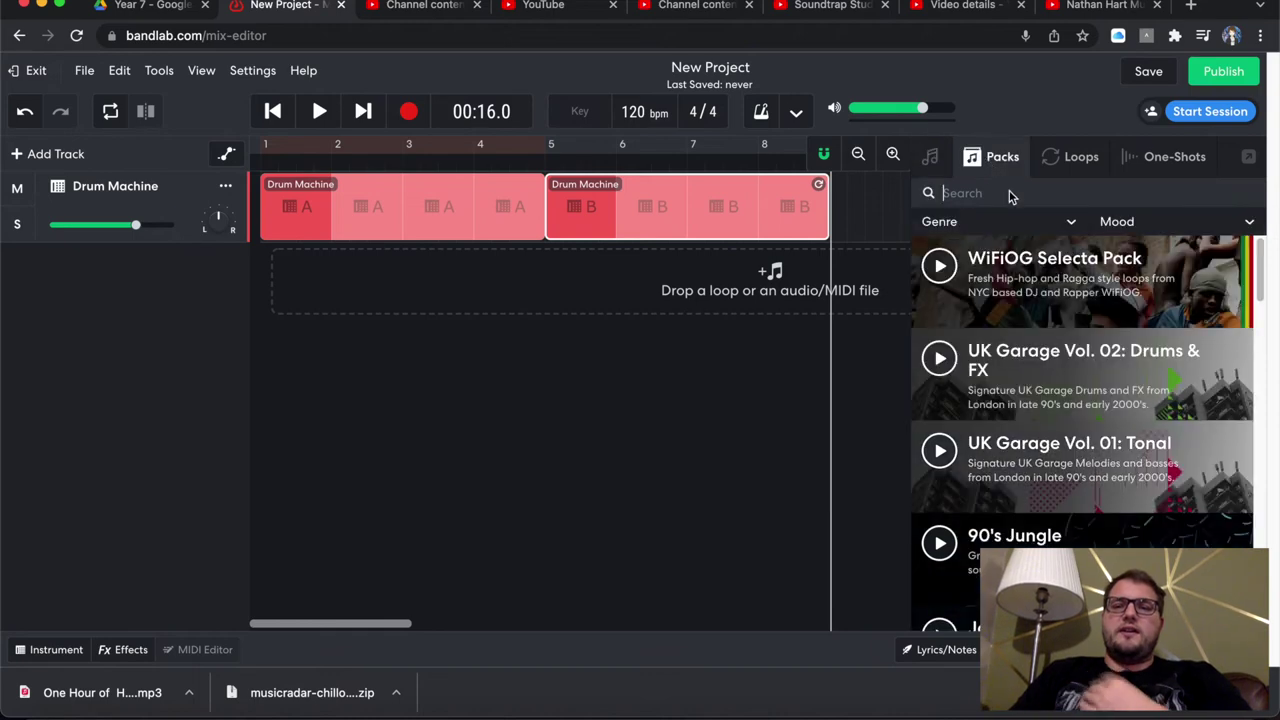
{"action": "left_click", "coordinate": [1083, 158]}
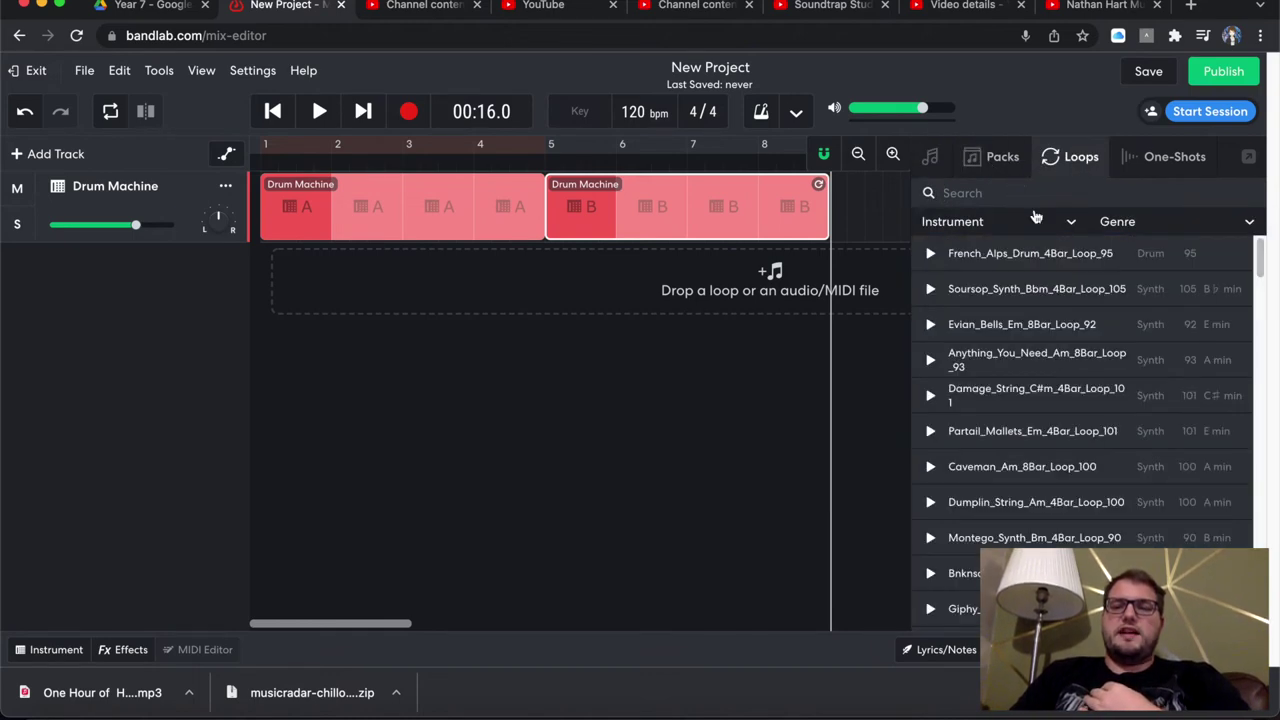
{"action": "left_click", "coordinate": [1146, 230]}
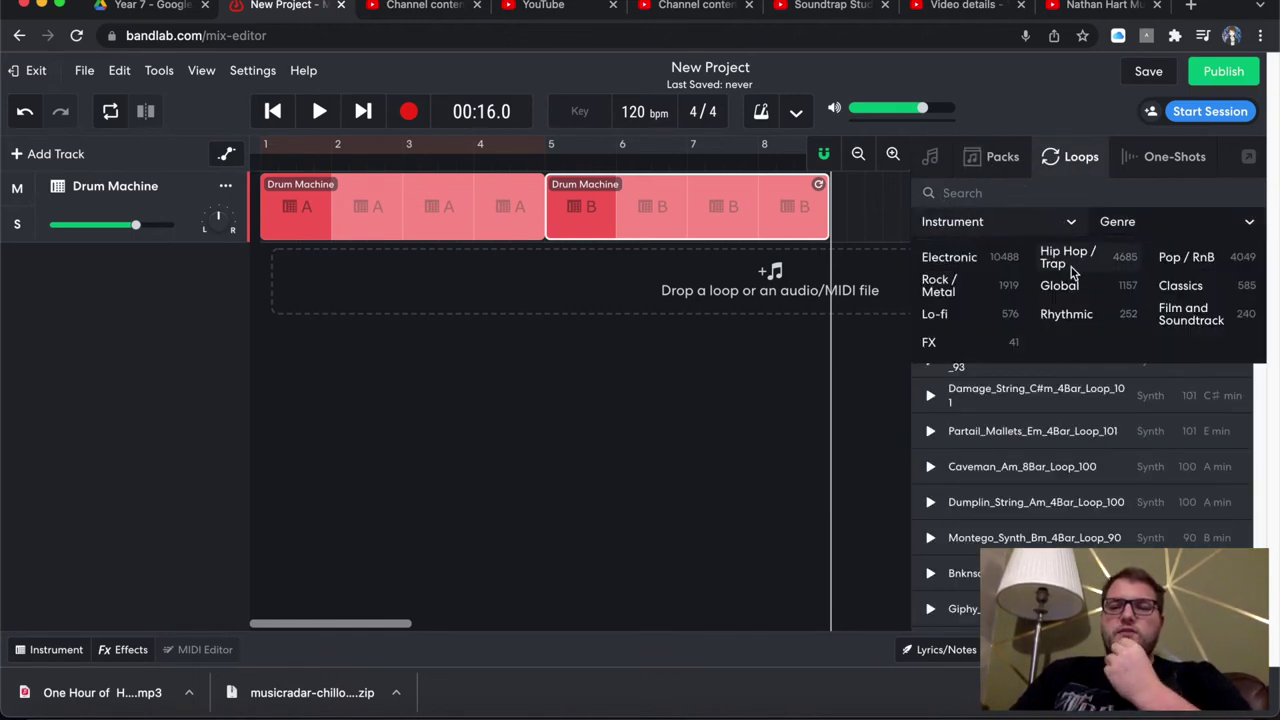
{"action": "left_click", "coordinate": [987, 258]}
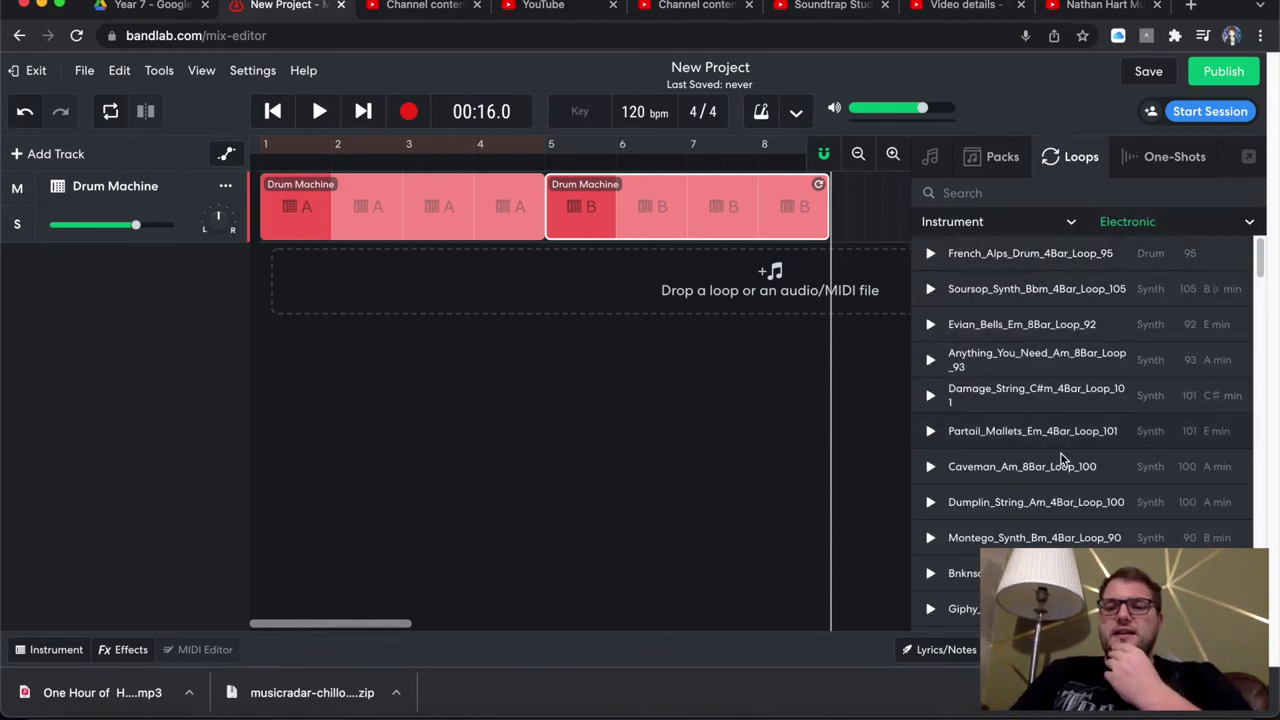
- Look through the Electronic loops and narrow them to the Bass instrument
{"action": "scroll", "coordinate": [1060, 452], "scroll_direction": "down", "scroll_amount": 5}
{"action": "scroll", "coordinate": [1063, 462], "scroll_direction": "down", "scroll_amount": 10}
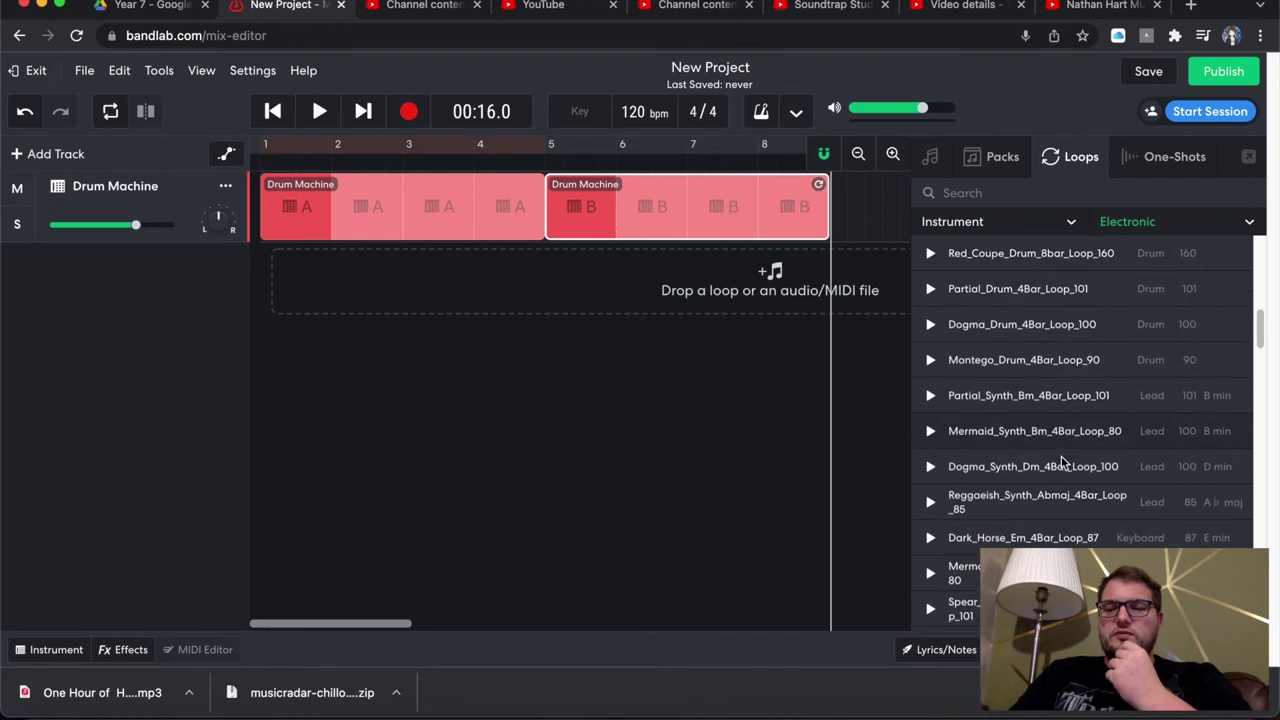
{"action": "scroll", "coordinate": [1063, 462], "scroll_direction": "down", "scroll_amount": 6}
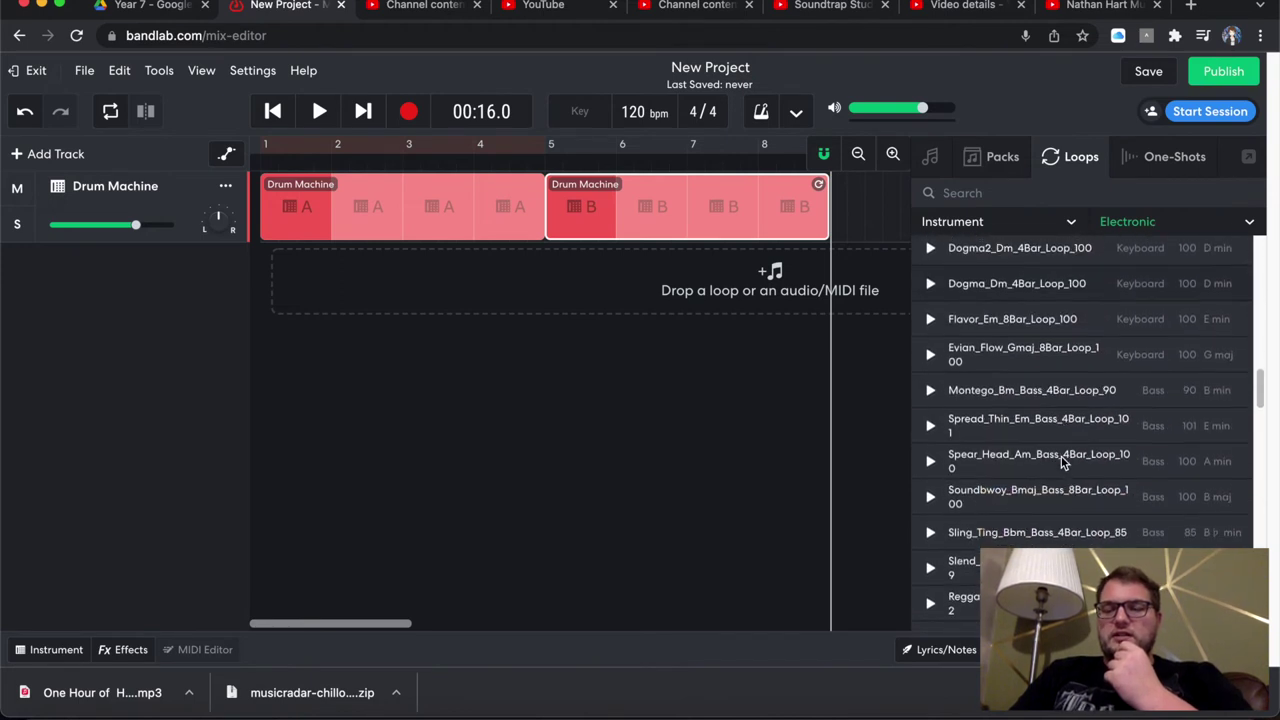
{"action": "scroll", "coordinate": [1063, 462], "scroll_direction": "down", "scroll_amount": 5}
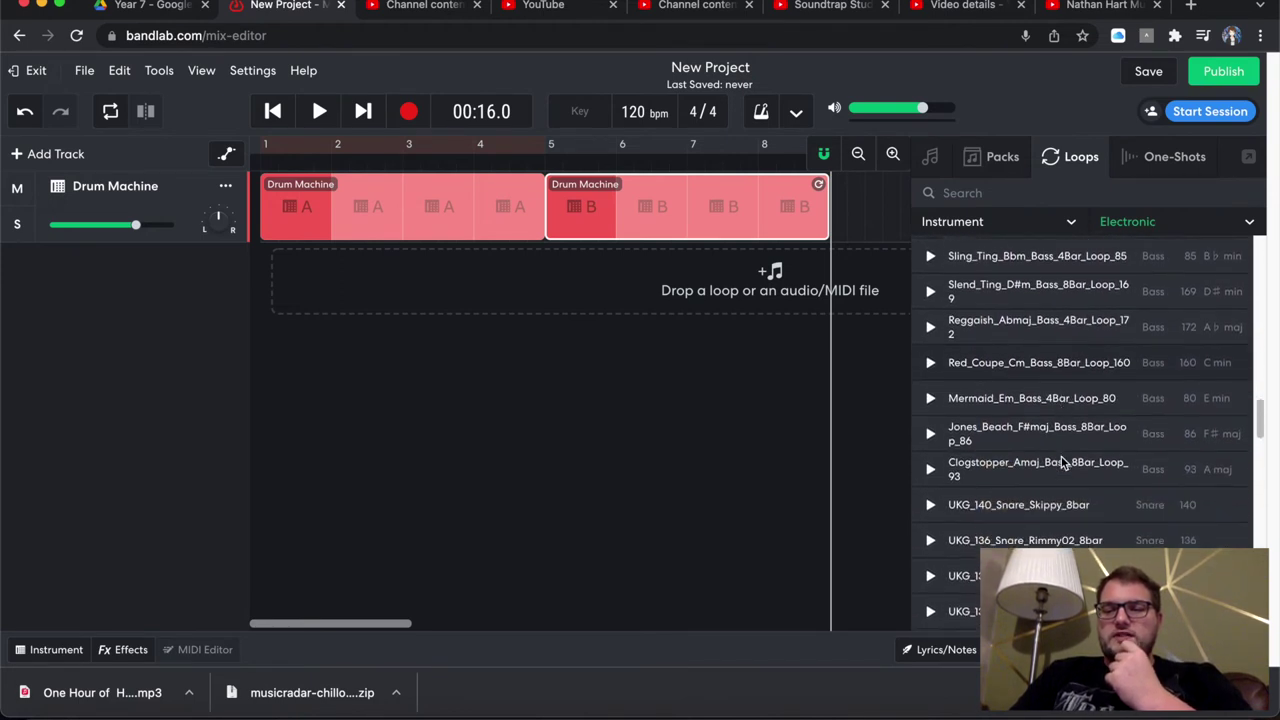
{"action": "scroll", "coordinate": [1063, 462], "scroll_direction": "down", "scroll_amount": 3}
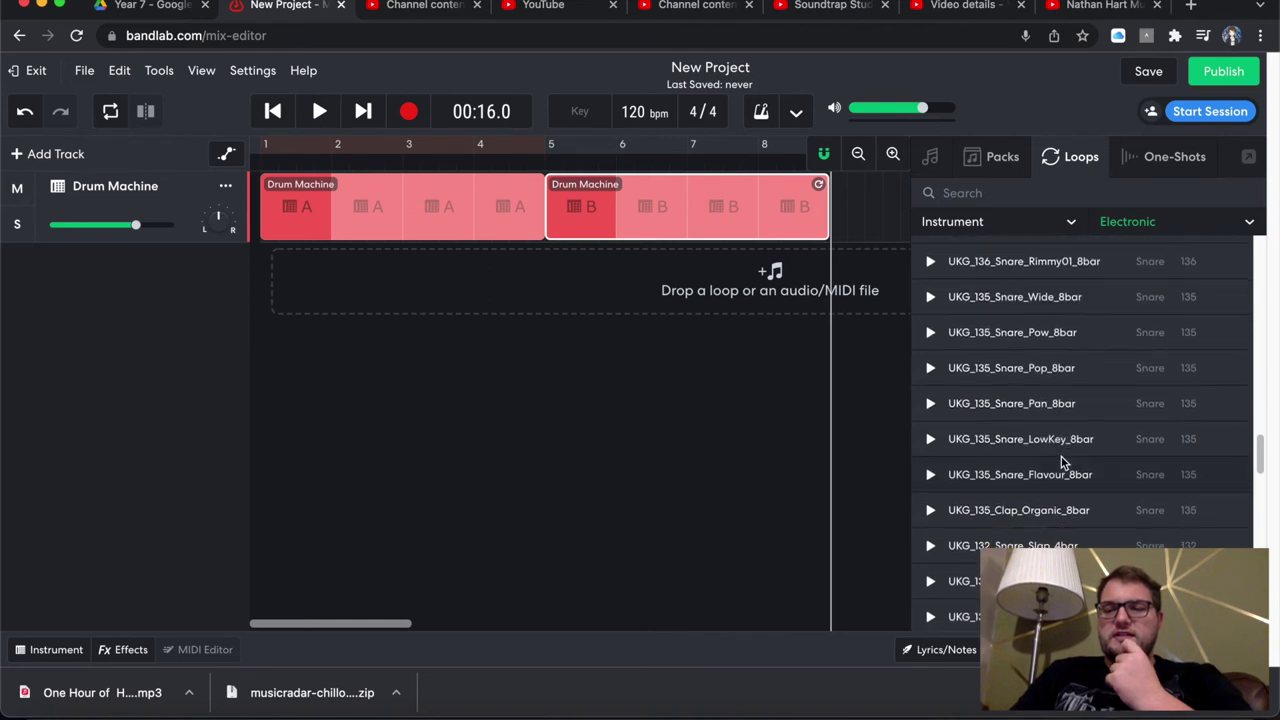
{"action": "scroll", "coordinate": [1063, 462], "scroll_direction": "down", "scroll_amount": 5}
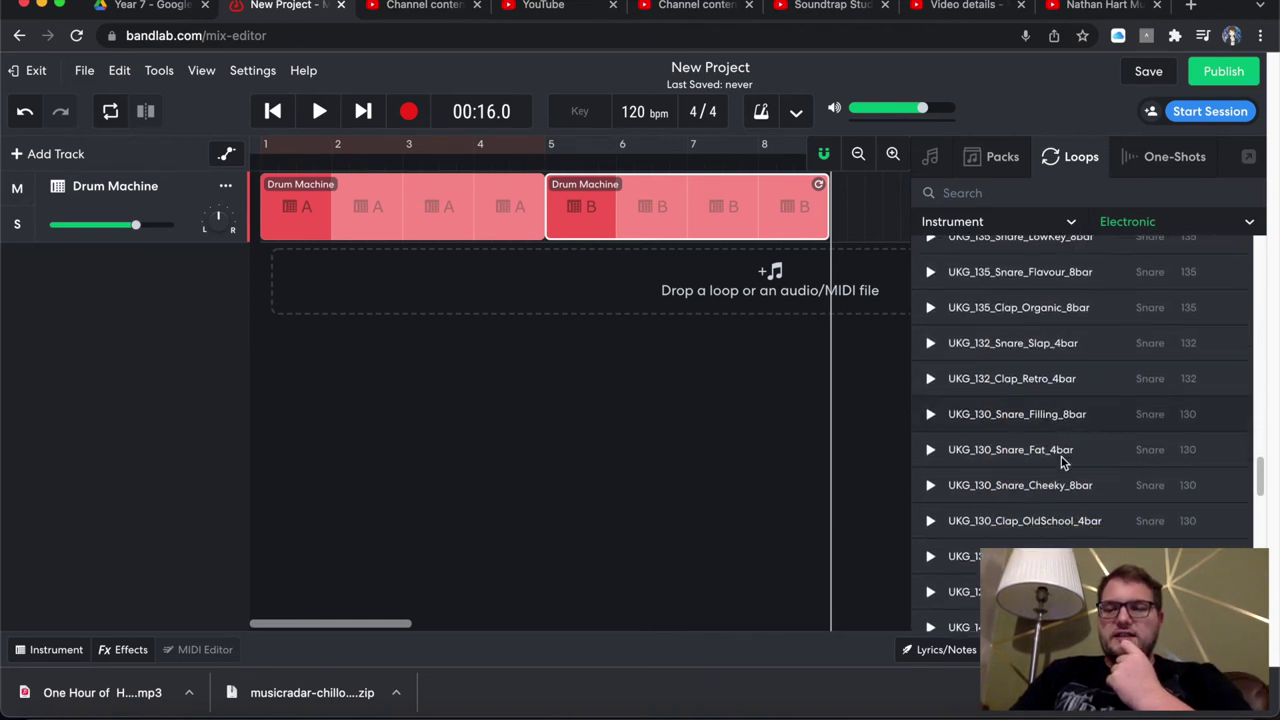
{"action": "scroll", "coordinate": [1030, 491], "scroll_direction": "down", "scroll_amount": 4}
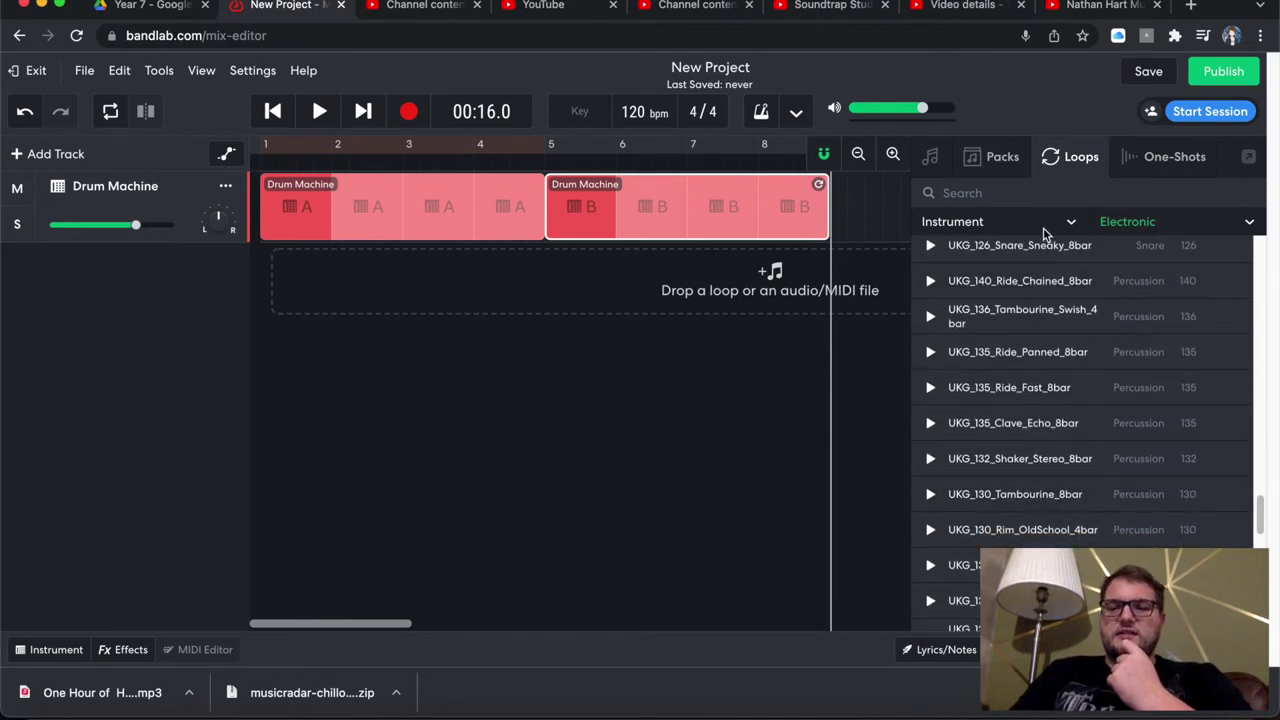
{"action": "left_click", "coordinate": [1044, 228]}
{"action": "left_click", "coordinate": [998, 257]}
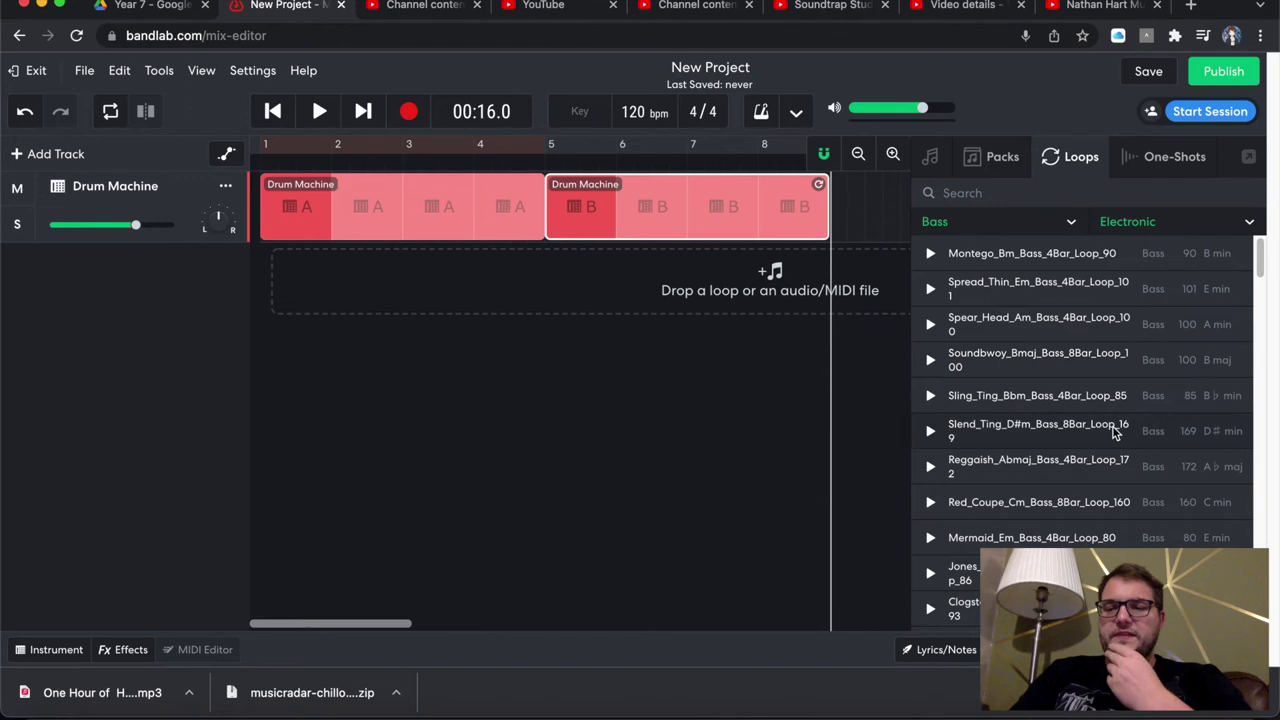
- Audition the bass loops UKG_130_Cm_Bass_Up_Down02_8bar and UKG_130_Cm_Bass_Up_Down01_8bar
{"action": "scroll", "coordinate": [1110, 450], "scroll_direction": "down", "scroll_amount": 3}
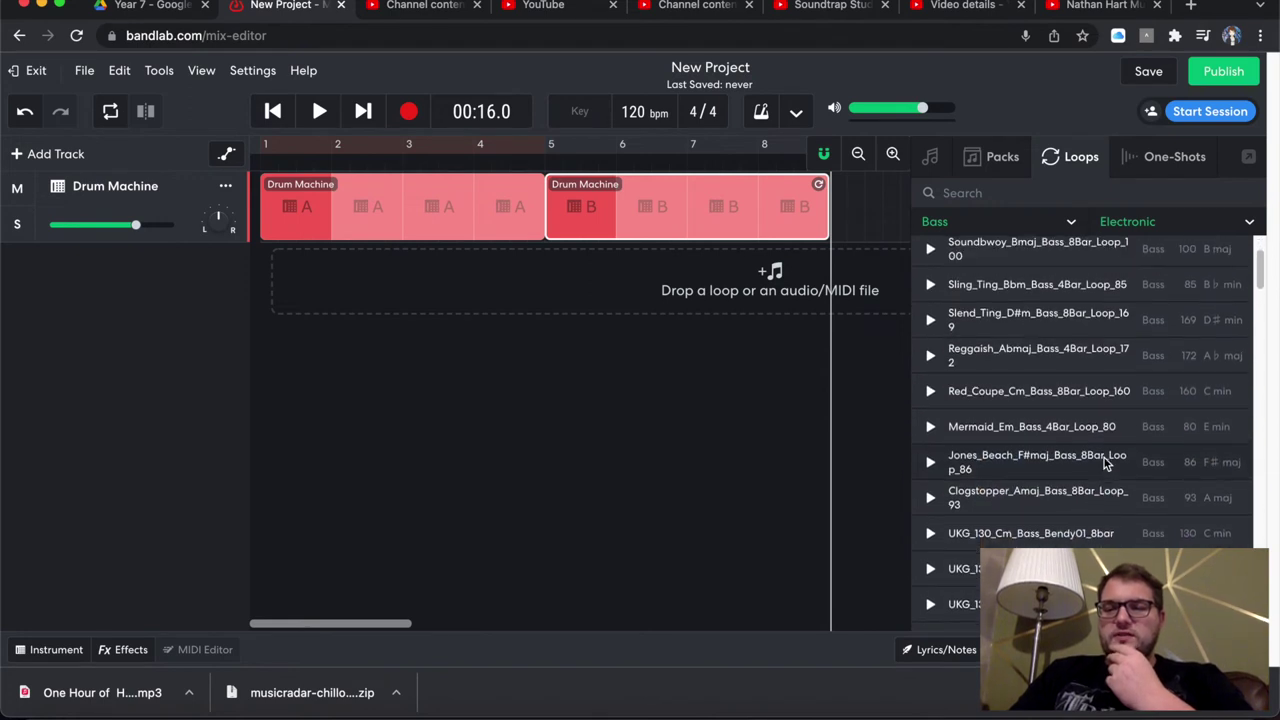
{"action": "scroll", "coordinate": [1106, 462], "scroll_direction": "up", "scroll_amount": 2}
{"action": "scroll", "coordinate": [1106, 462], "scroll_direction": "down", "scroll_amount": 8}
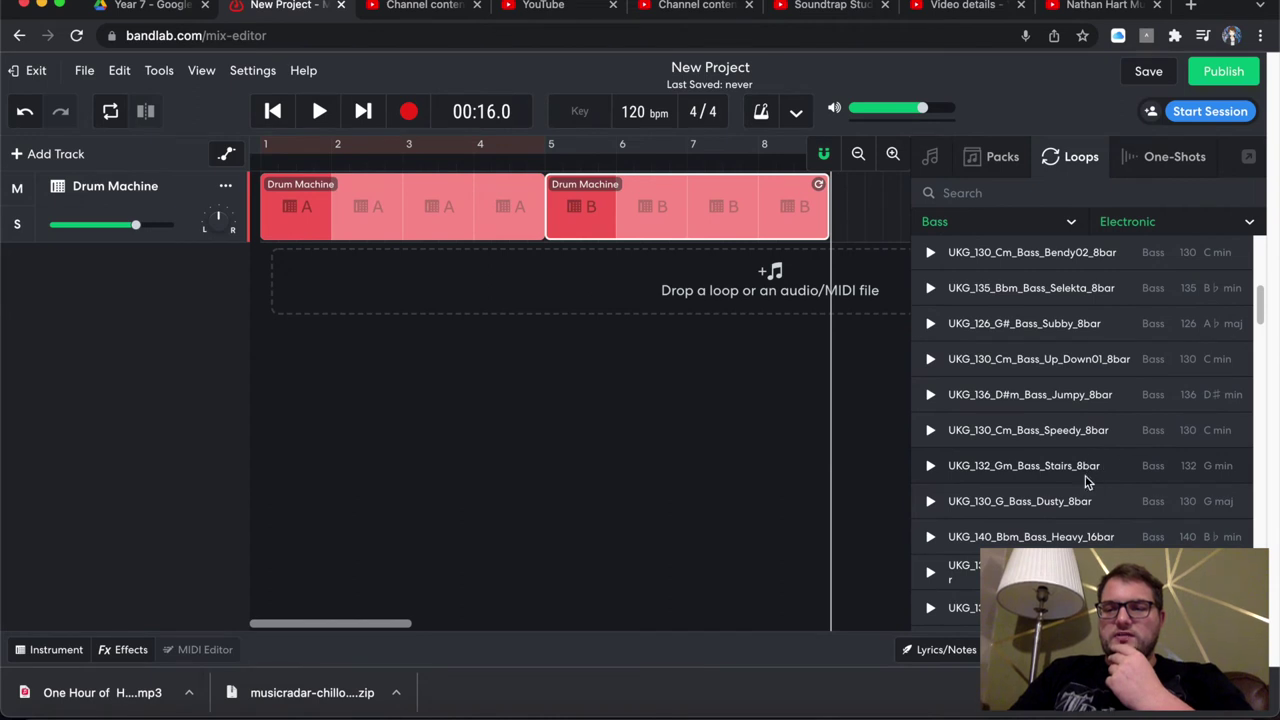
{"action": "scroll", "coordinate": [1088, 482], "scroll_direction": "down", "scroll_amount": 2}
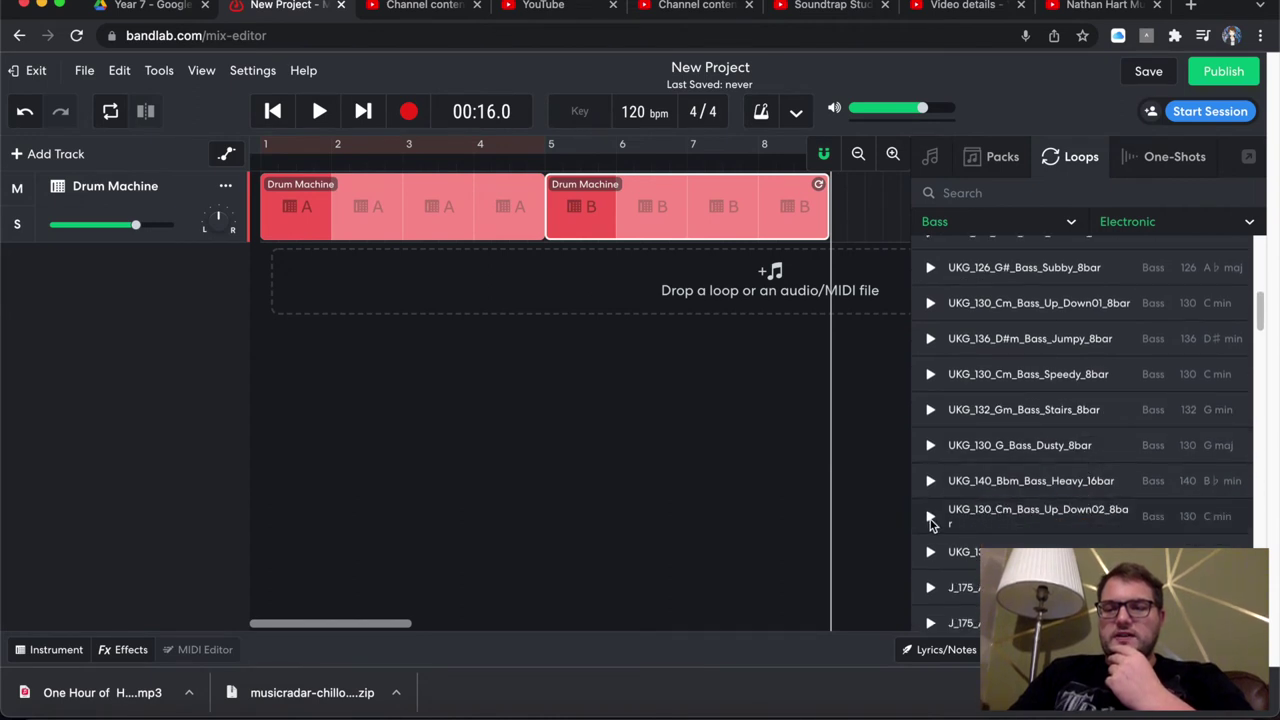
{"action": "left_click", "coordinate": [929, 518]}
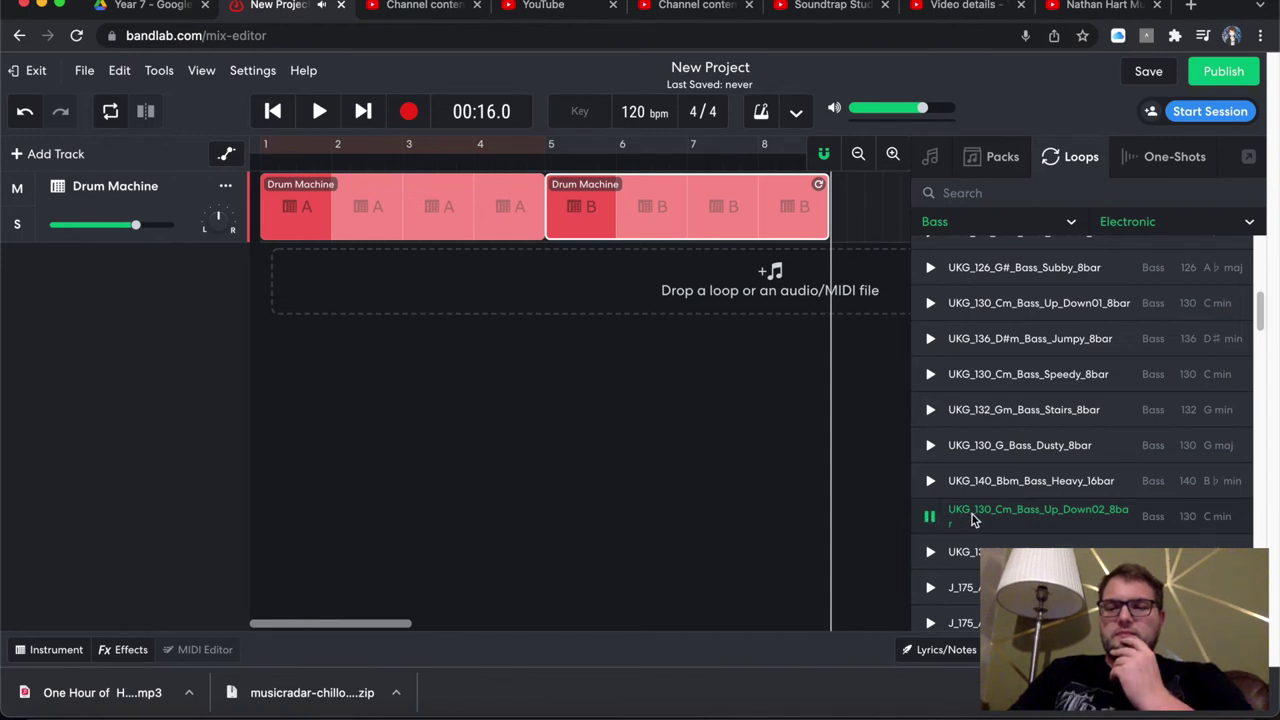
{"action": "left_click", "coordinate": [931, 305]}
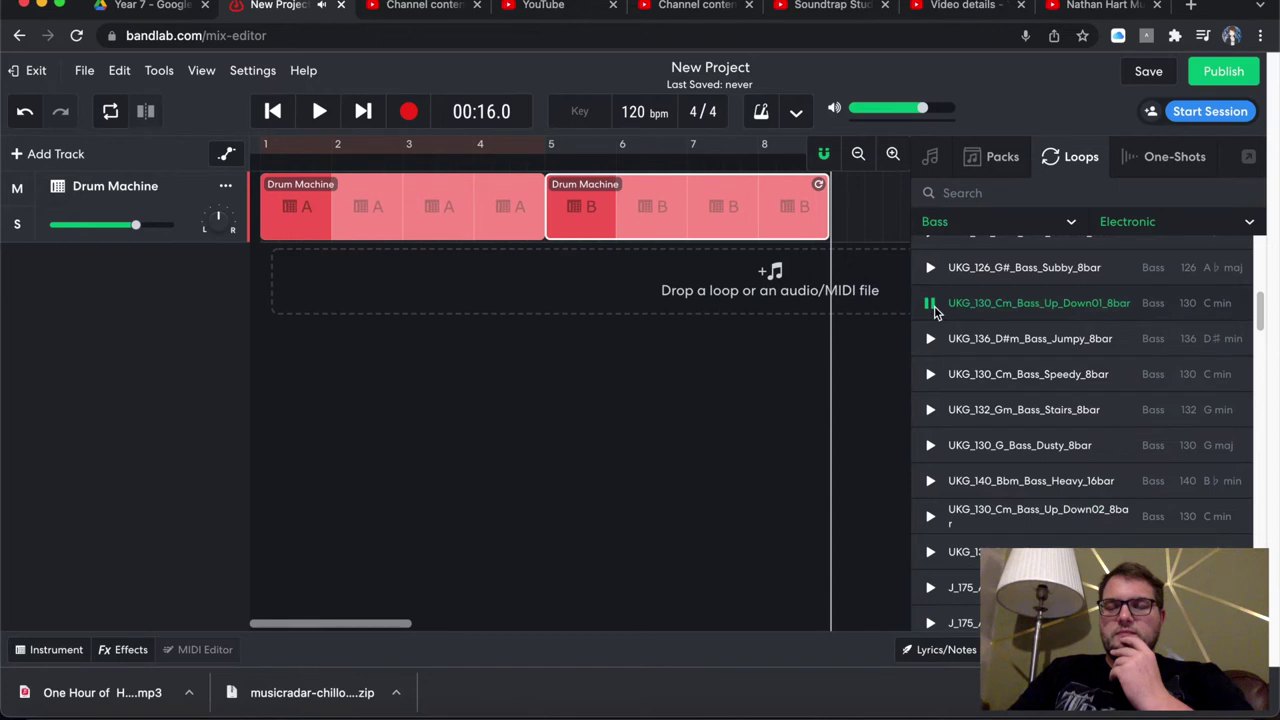
- Audition the bass loops J_168_A#m_BassDubby_8bar, J_155_BassSub_8bar and Grime101_140_F_Bass_2bar
{"action": "scroll", "coordinate": [958, 340], "scroll_direction": "down", "scroll_amount": 5}
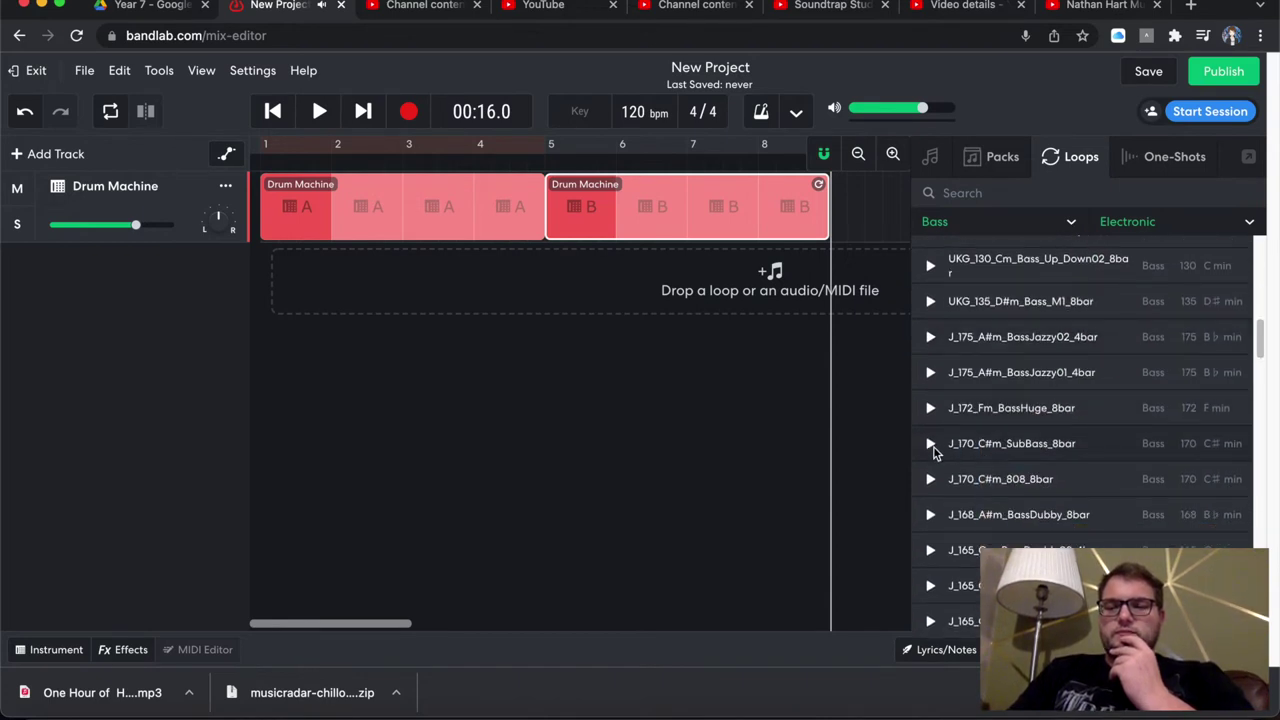
{"action": "left_click", "coordinate": [931, 514]}
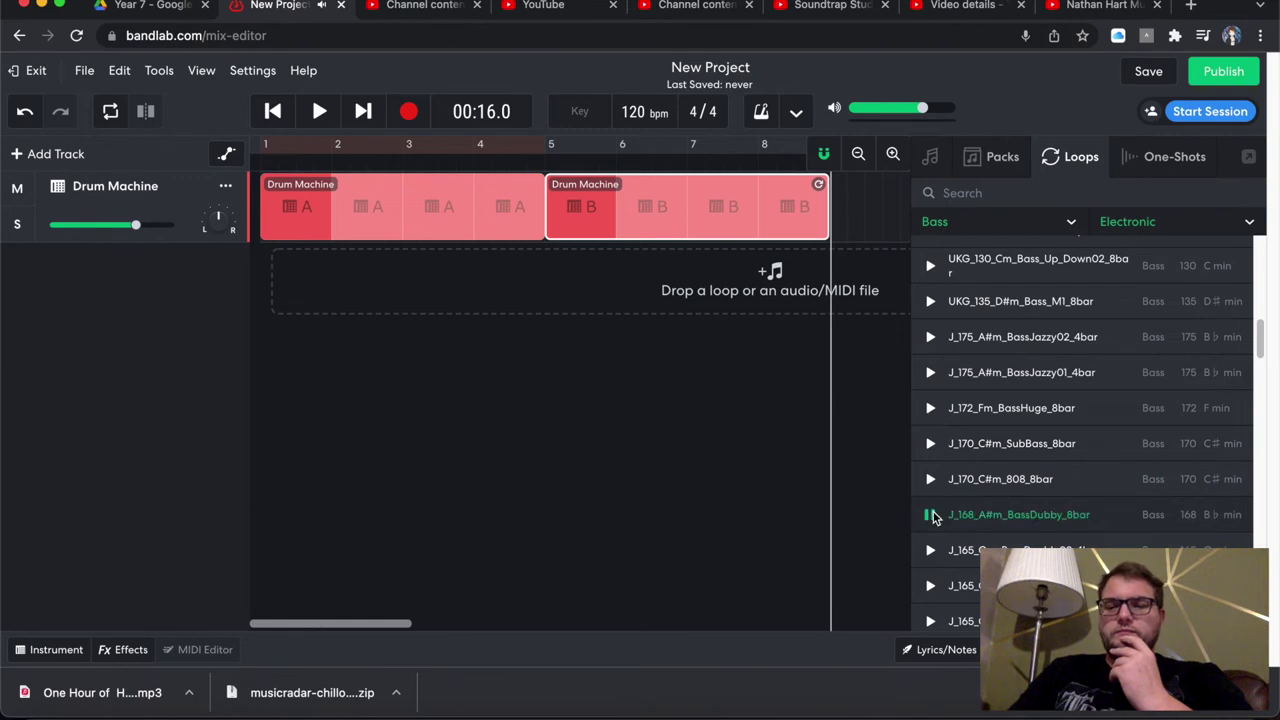
{"action": "scroll", "coordinate": [939, 526], "scroll_direction": "down", "scroll_amount": 5}
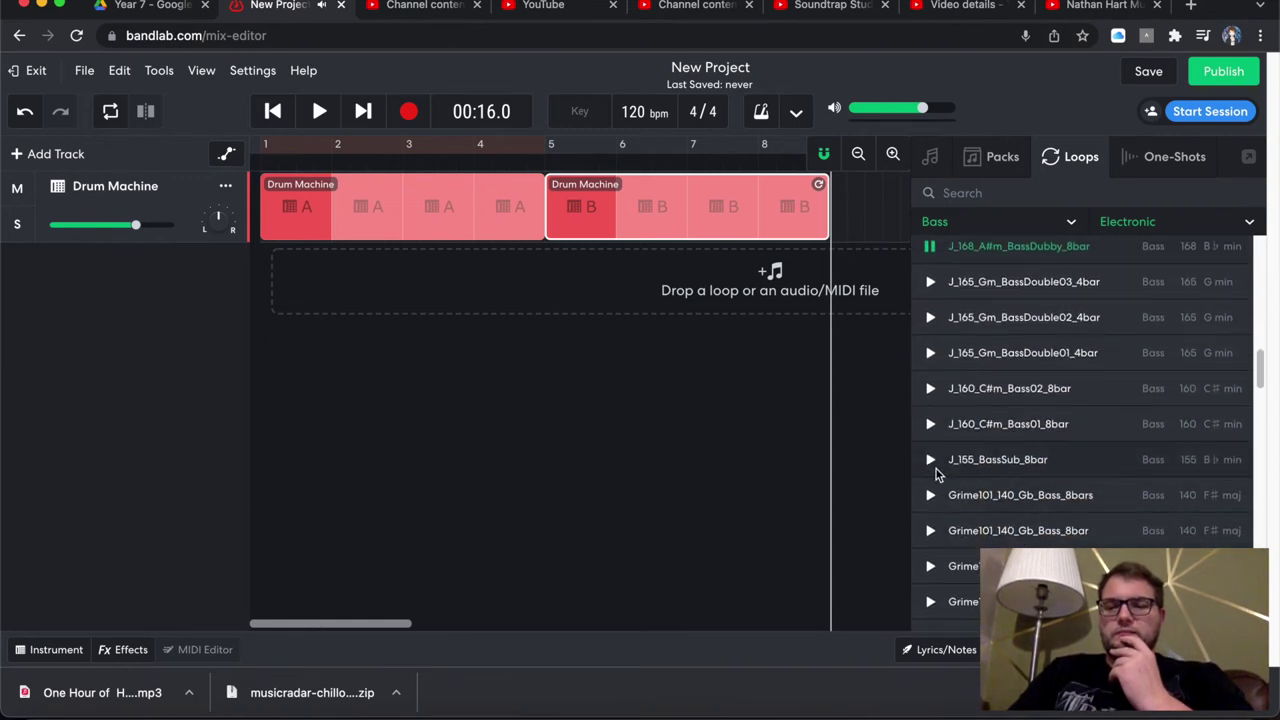
{"action": "left_click", "coordinate": [929, 460]}
{"action": "scroll", "coordinate": [940, 537], "scroll_direction": "down", "scroll_amount": 3}
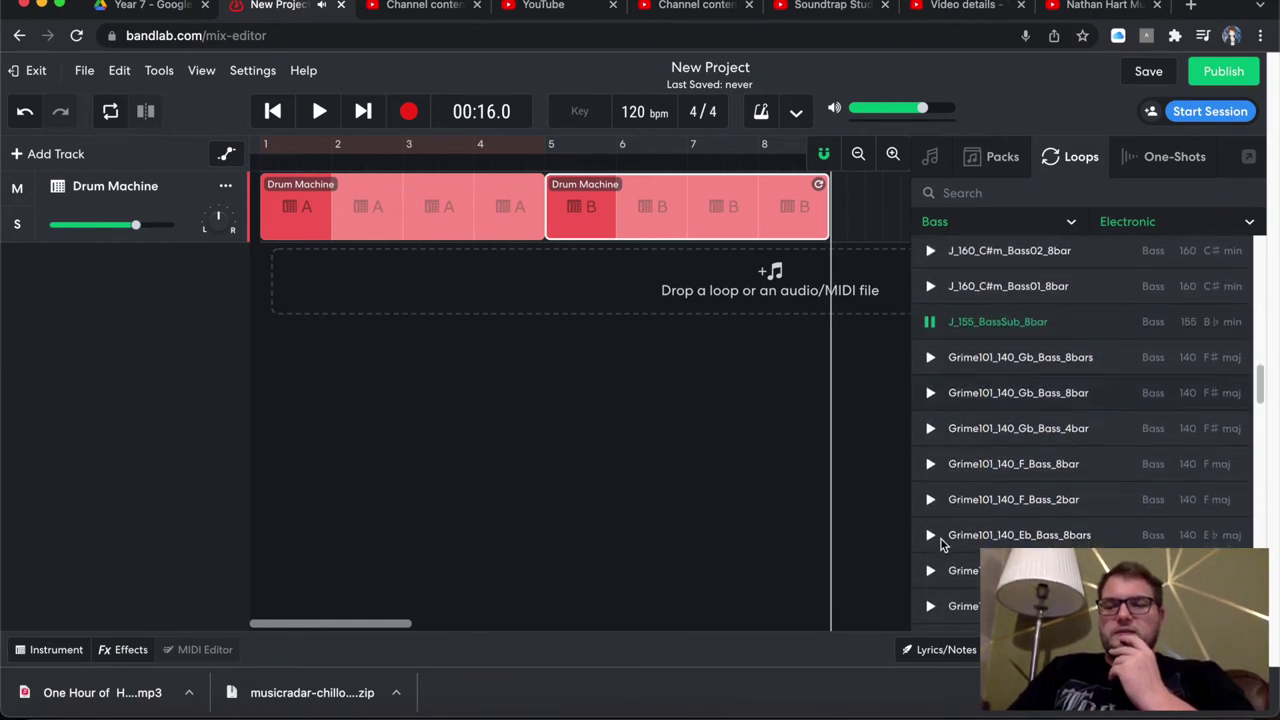
{"action": "left_click", "coordinate": [933, 326]}
{"action": "left_click", "coordinate": [930, 502]}
- Audition bass loops further down the list, including IGH ME Bass Loop 01 Cmin noSC
{"action": "scroll", "coordinate": [995, 472], "scroll_direction": "down", "scroll_amount": 5}
{"action": "scroll", "coordinate": [1025, 472], "scroll_direction": "down", "scroll_amount": 2}
{"action": "left_click", "coordinate": [930, 550]}
{"action": "scroll", "coordinate": [1095, 491], "scroll_direction": "down", "scroll_amount": 10}
{"action": "scroll", "coordinate": [1096, 495], "scroll_direction": "down", "scroll_amount": 10}
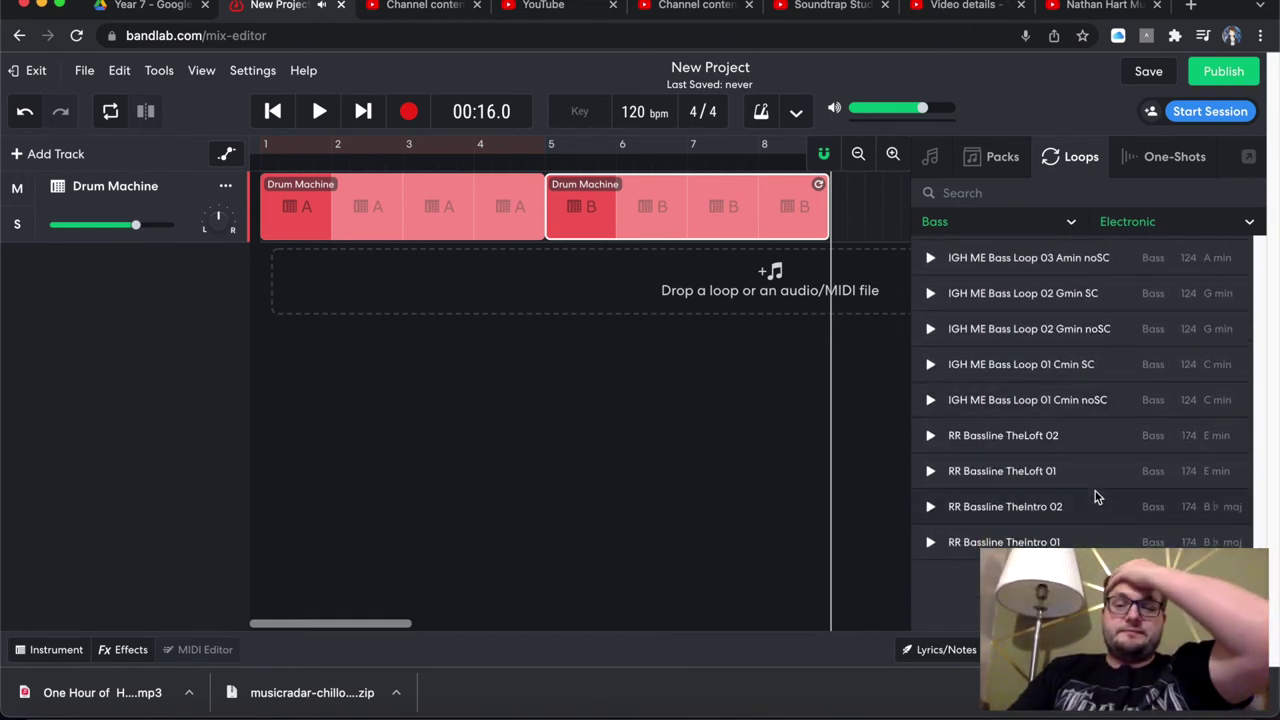
{"action": "scroll", "coordinate": [1095, 495], "scroll_direction": "down", "scroll_amount": 2}
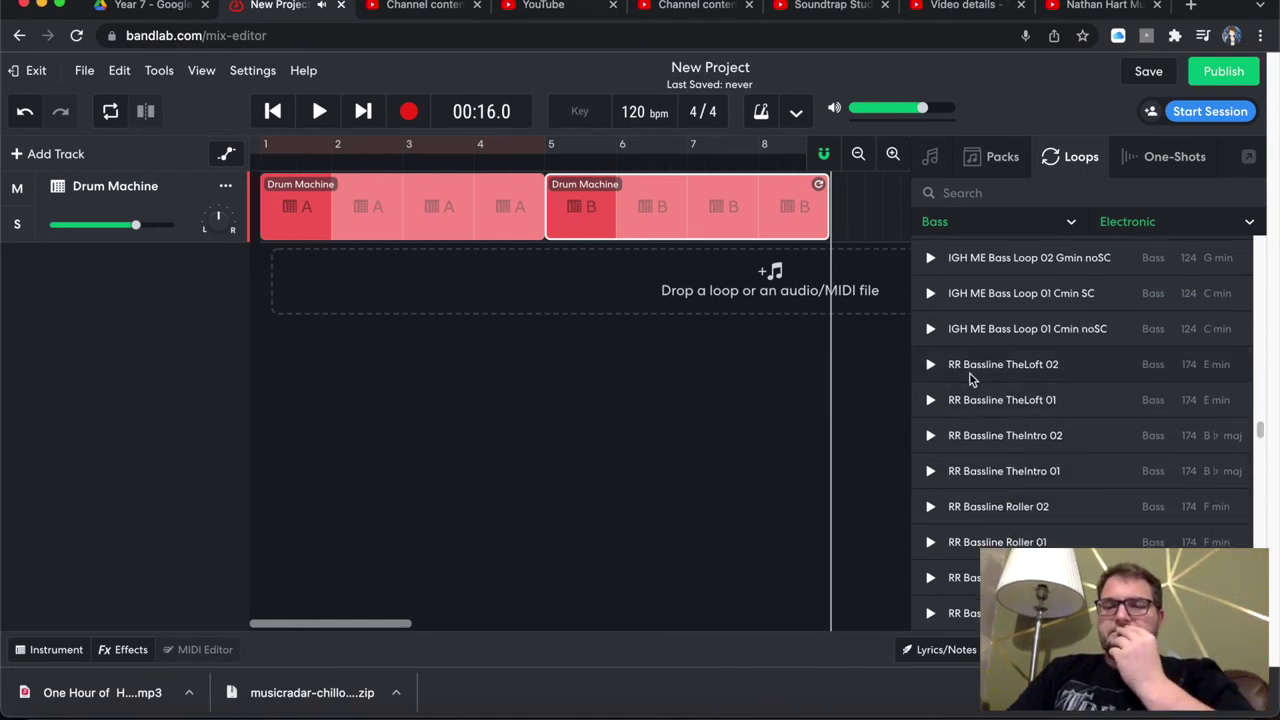
{"action": "left_click", "coordinate": [930, 334]}
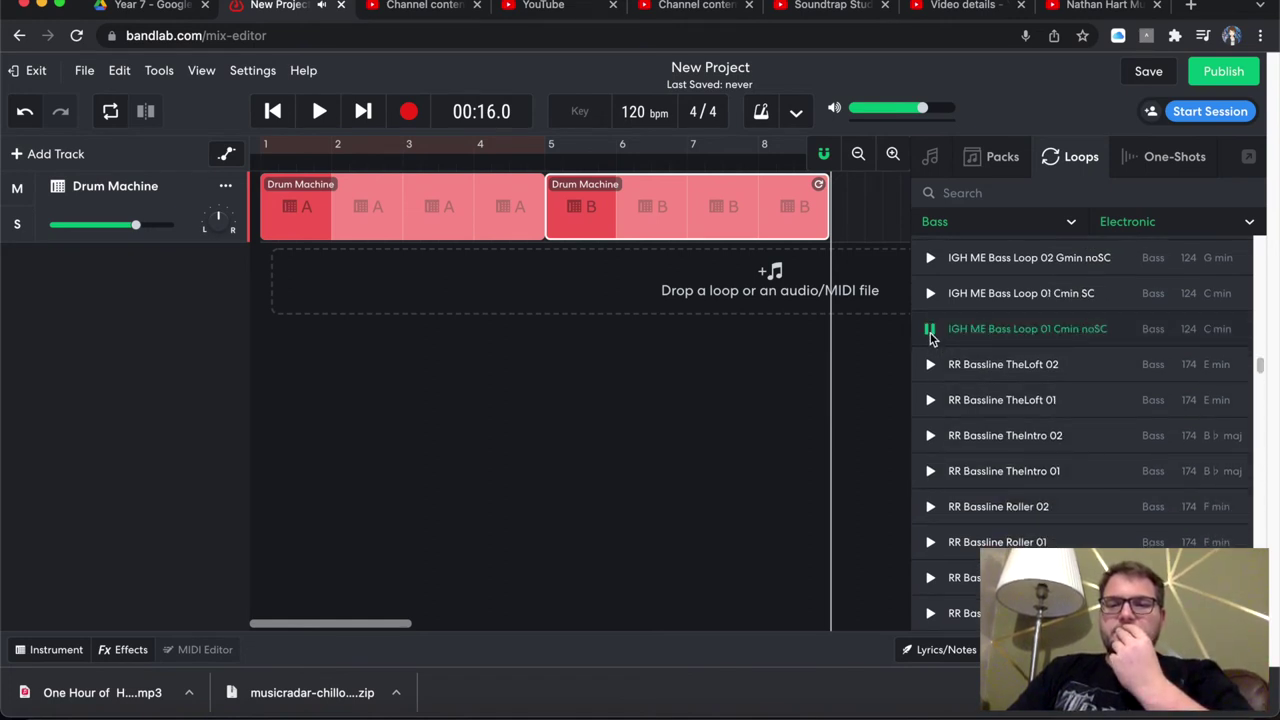
{"action": "left_click", "coordinate": [930, 334]}
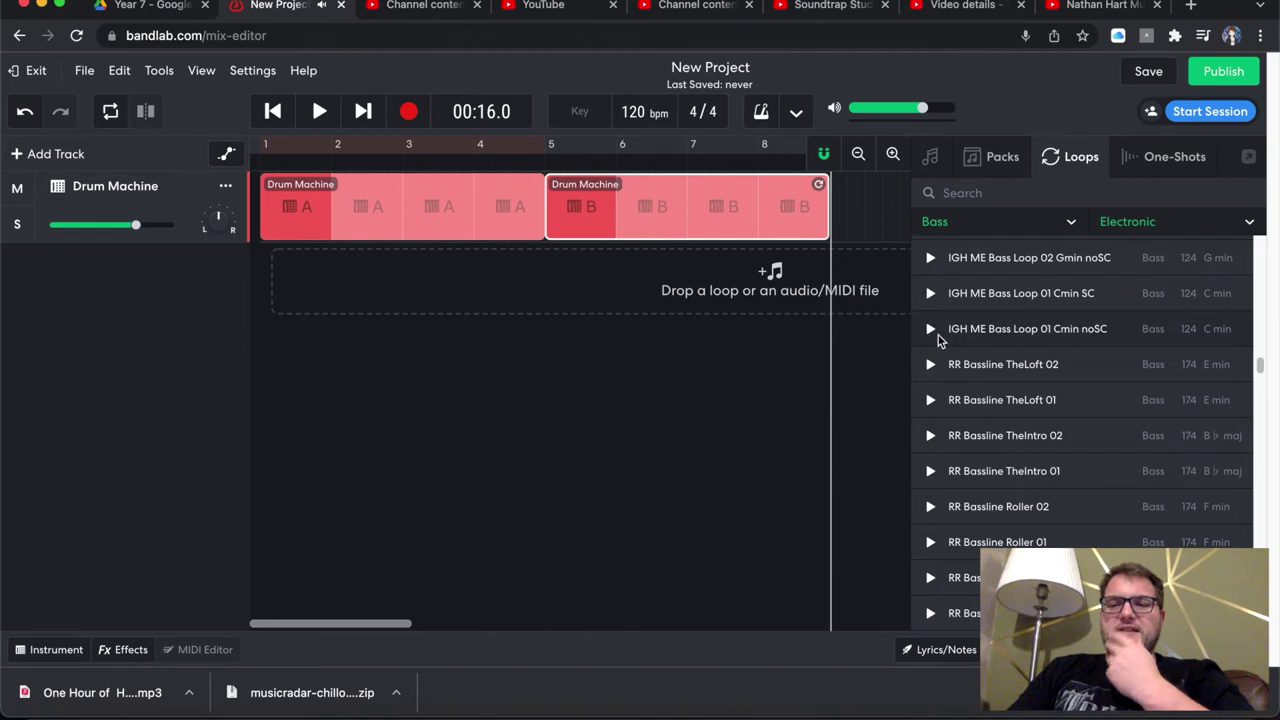
- Add IGH ME Bass Loop 01 Cmin noSC on a new track beneath the pattern B region, with the project key set to C min
{"action": "left_click_drag", "start_coordinate": [983, 329], "coordinate": [554, 280]}
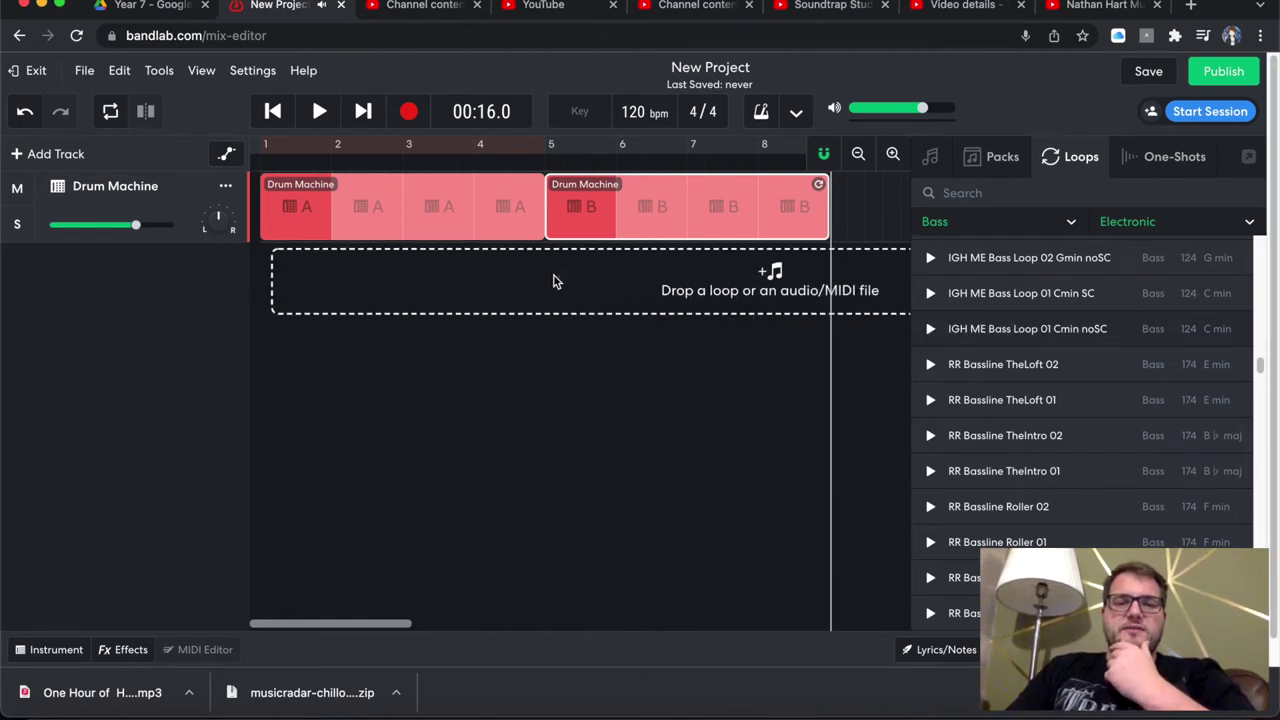
{"action": "left_click", "coordinate": [707, 404]}
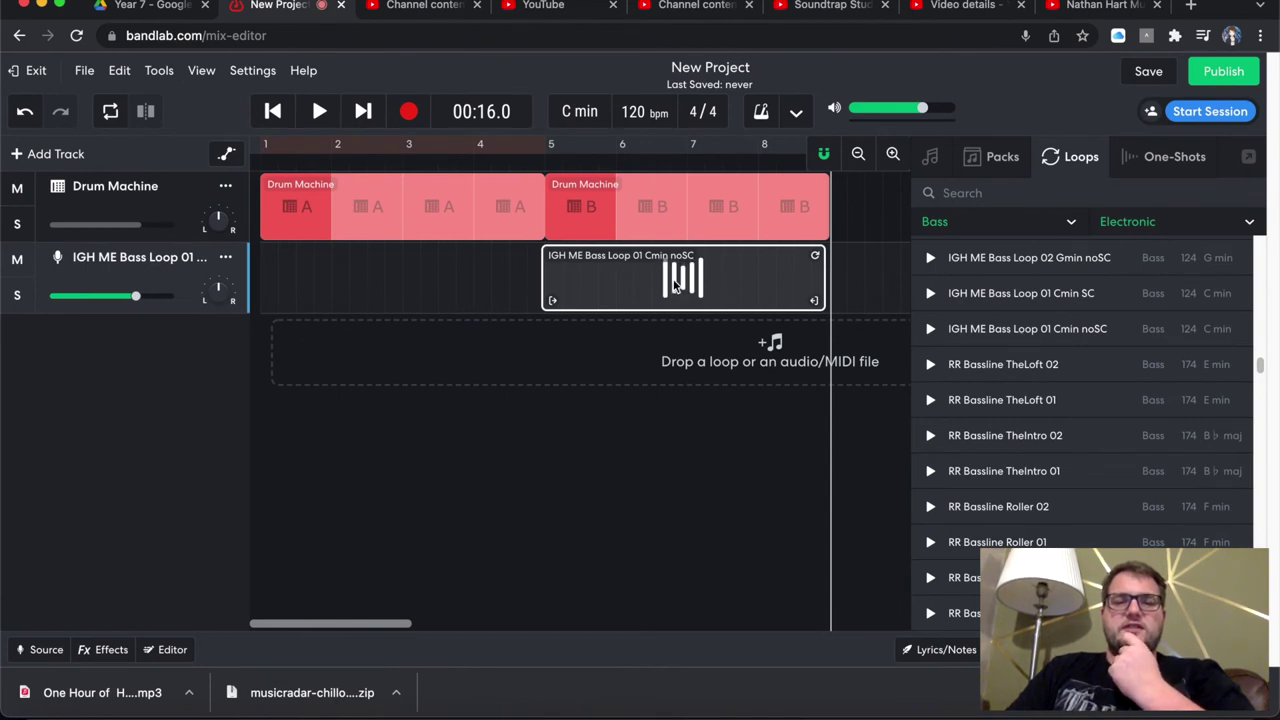
- Enable looped playback over the pattern B section, from the start of bar 5 to the start of bar 9, and play it
{"action": "left_click", "coordinate": [547, 149]}
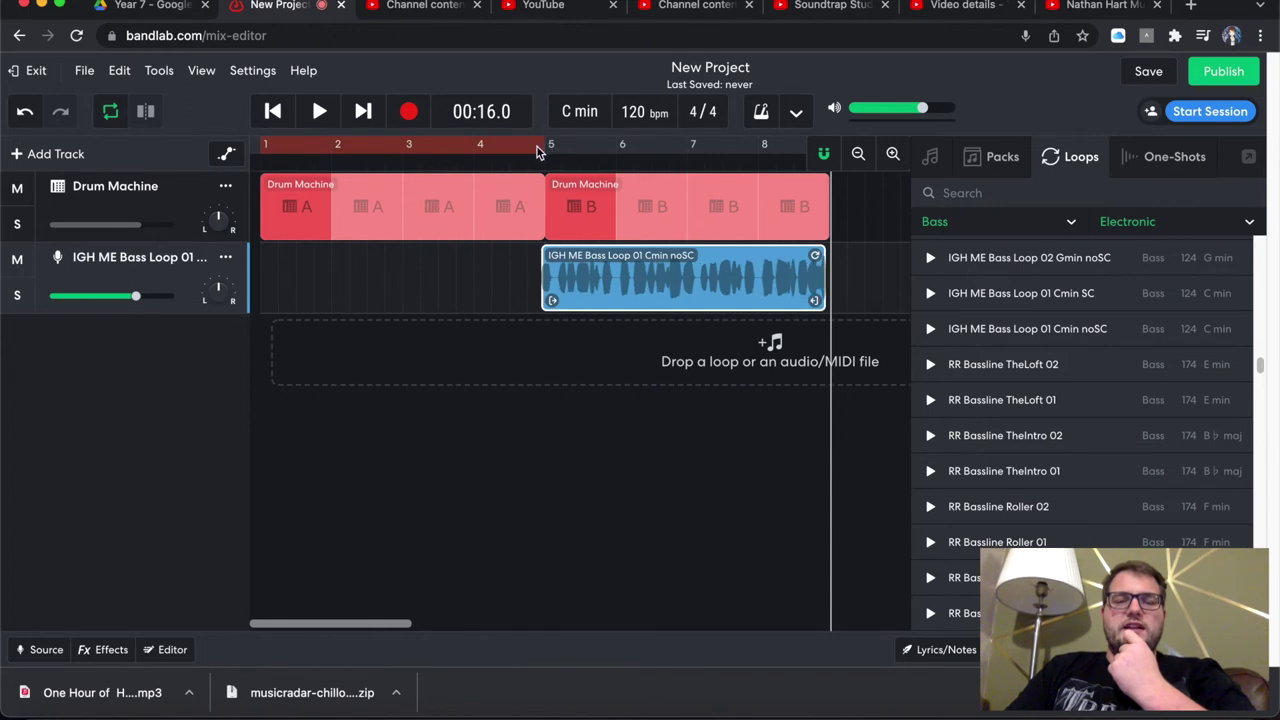
{"action": "left_click_drag", "start_coordinate": [641, 170], "coordinate": [706, 150]}
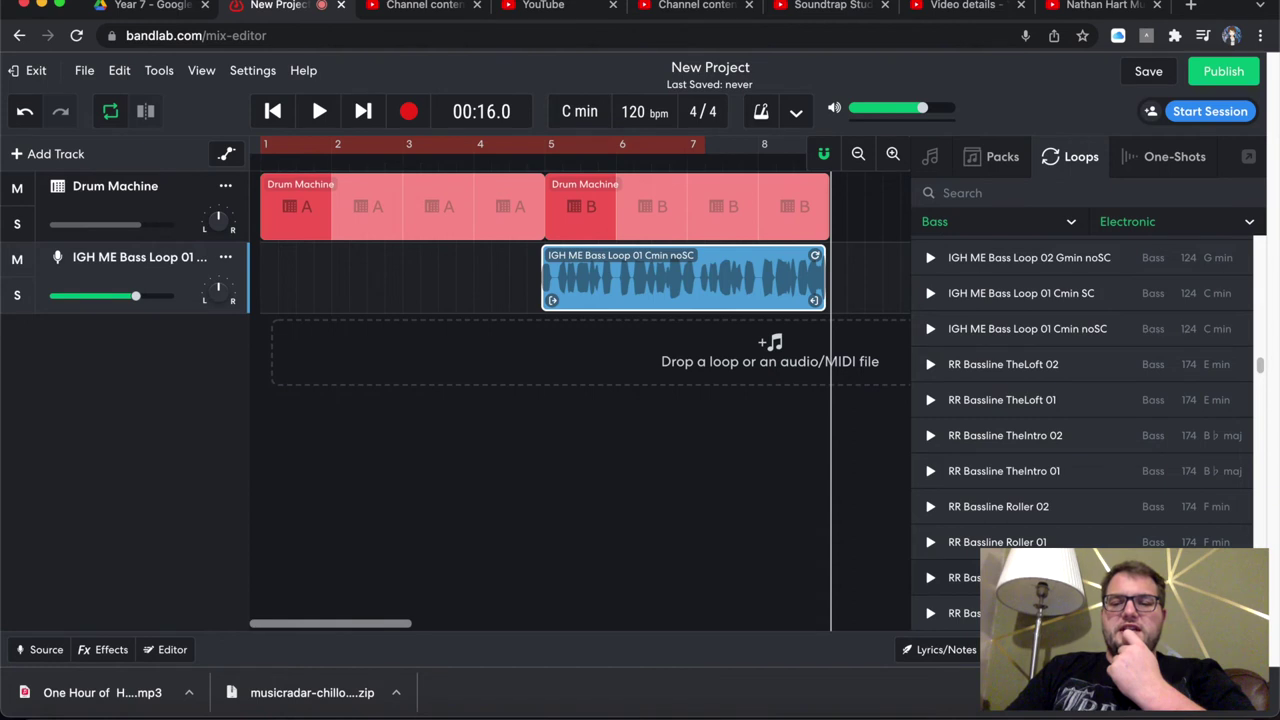
{"action": "left_click", "coordinate": [646, 421]}
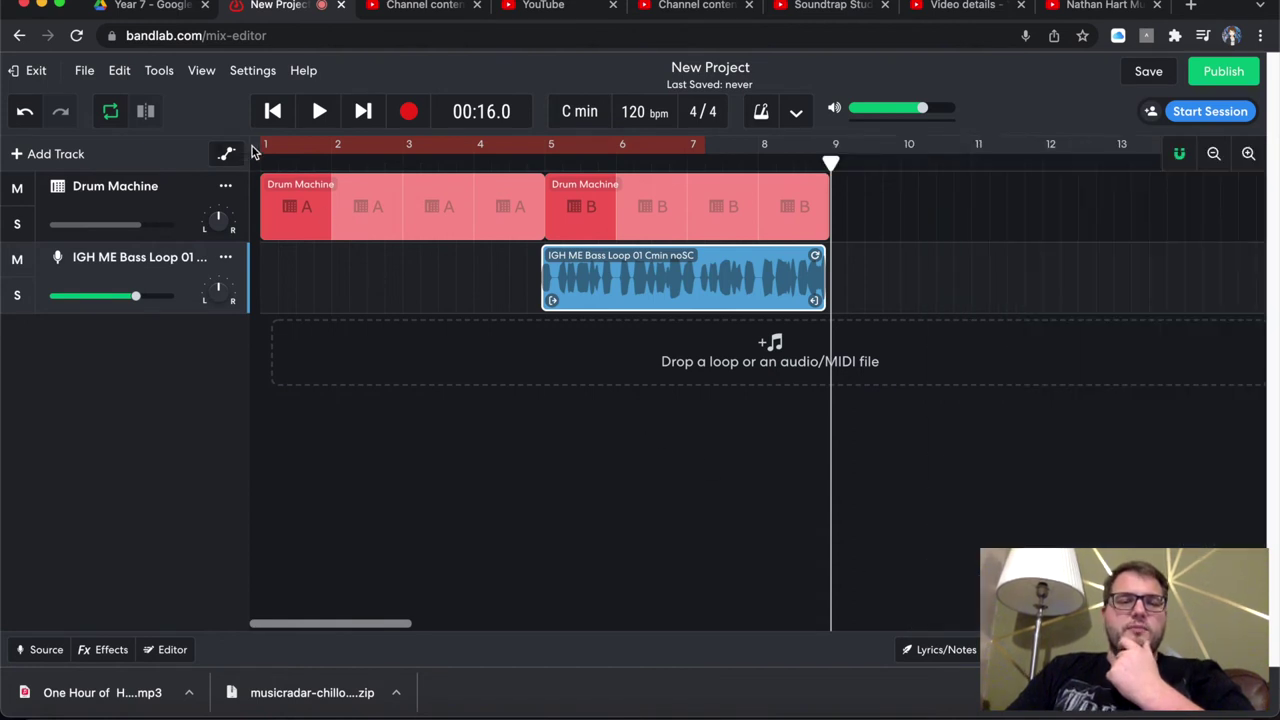
{"action": "left_click_drag", "start_coordinate": [263, 150], "coordinate": [552, 177]}
{"action": "left_click_drag", "start_coordinate": [706, 149], "coordinate": [825, 170]}
{"action": "key", "text": "space"}
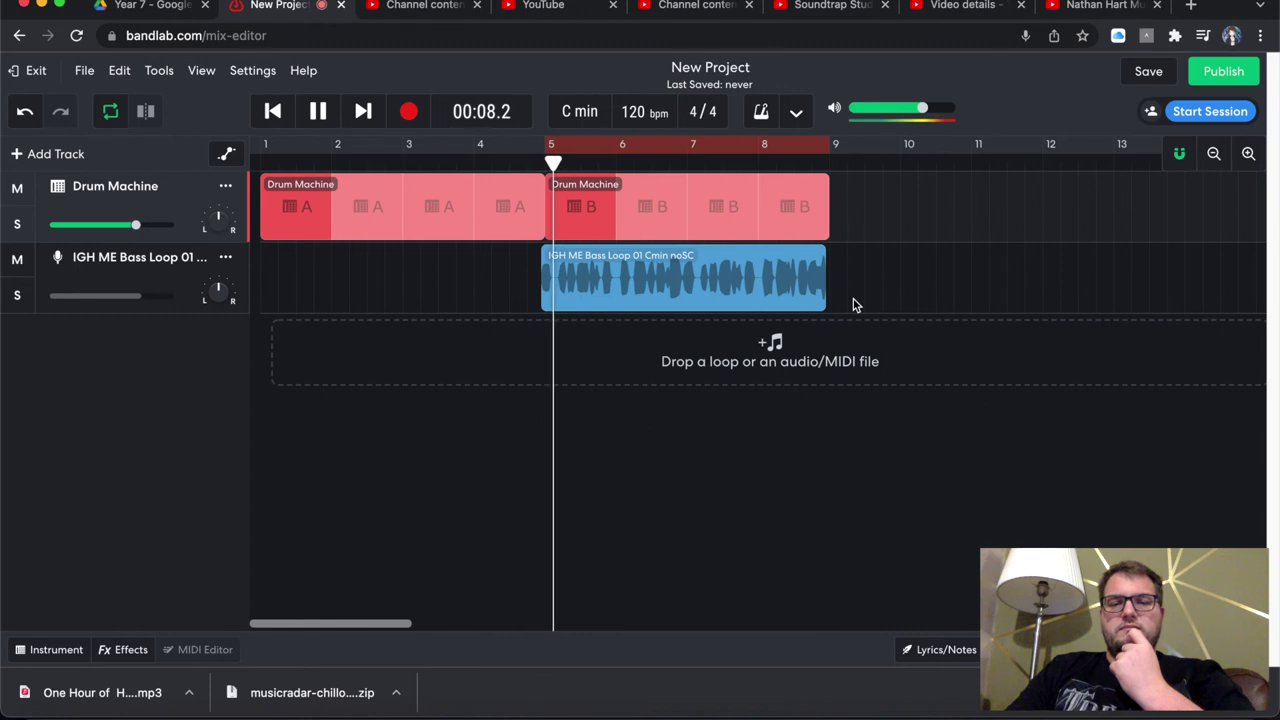
{"action": "key", "text": "space"}
- Align the bass loop region with the start of bar 5 and play the looped section with the loop library open
{"action": "left_click", "coordinate": [781, 256]}
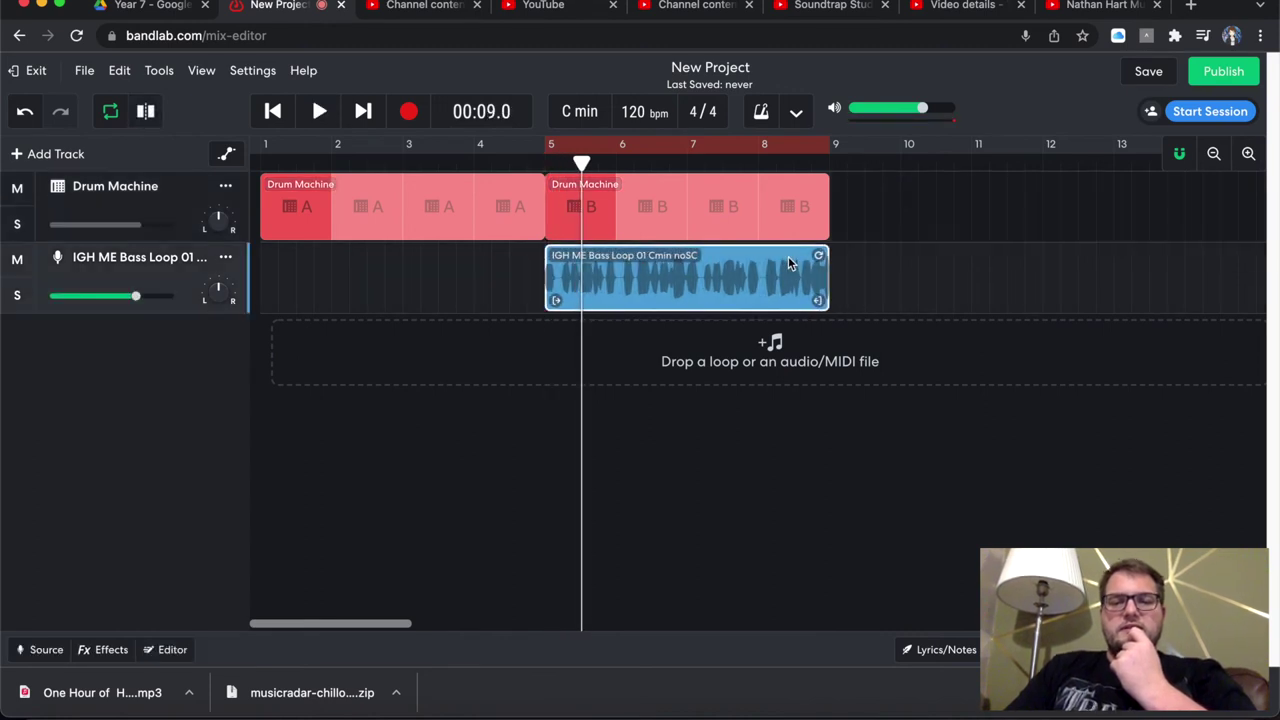
{"action": "key", "text": "space"}
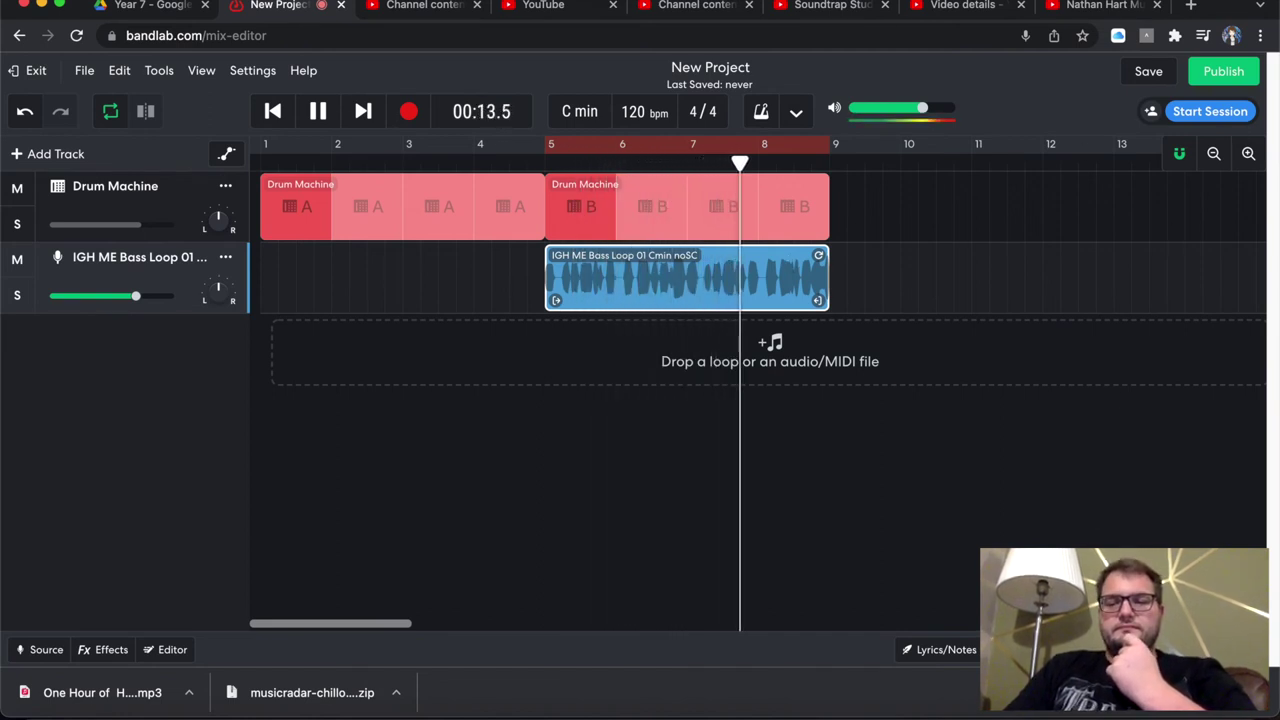
{"action": "left_click", "coordinate": [1030, 649]}
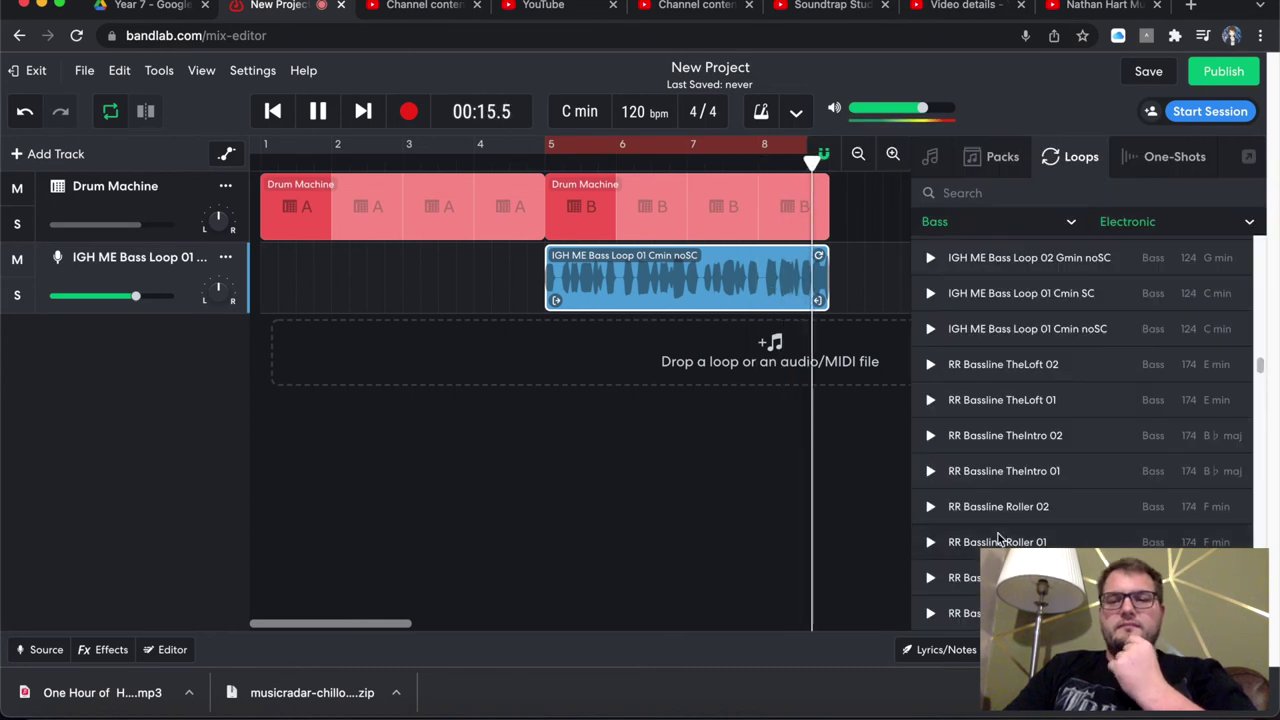
{"action": "key", "text": "space"}
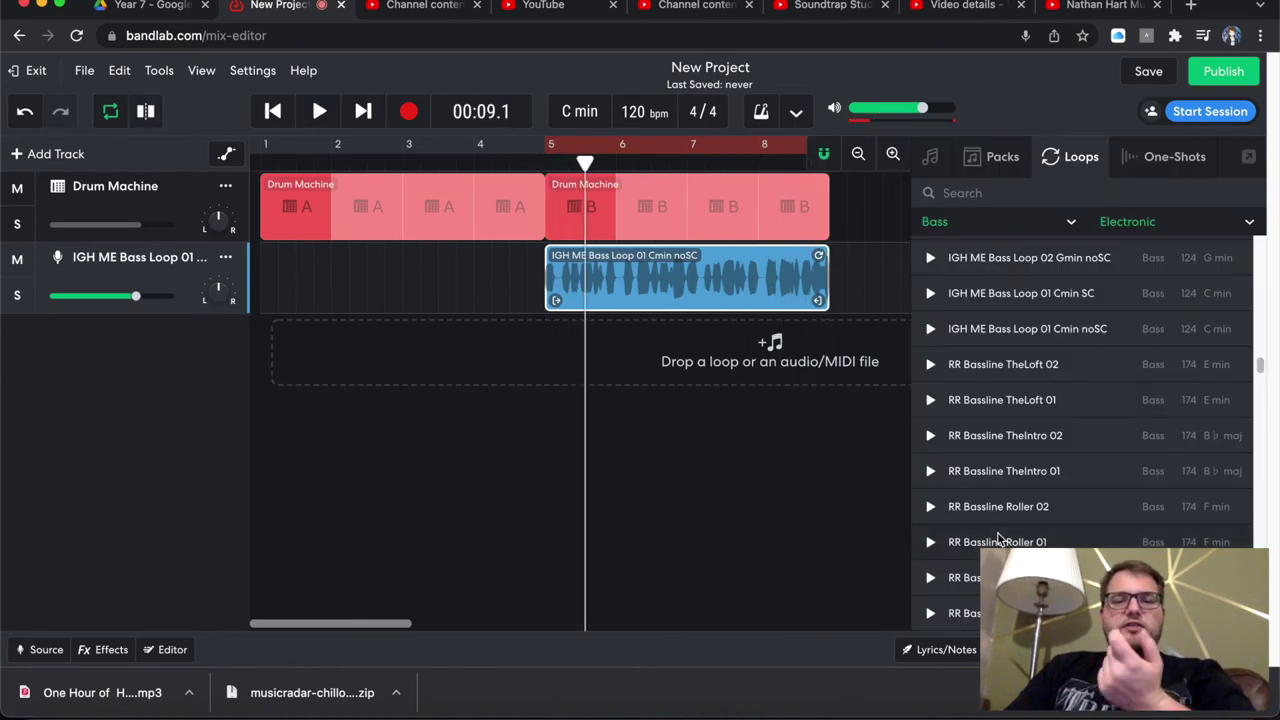
- Filter the electronic loops to Lead and audition UKG_130_Cm_Destiny_Mallet_8bar, UKG_130_Cm_Destiny_Saw_8bar and UKG_130_Cm_Lead_Siney_8bar
{"action": "left_click", "coordinate": [1068, 226]}
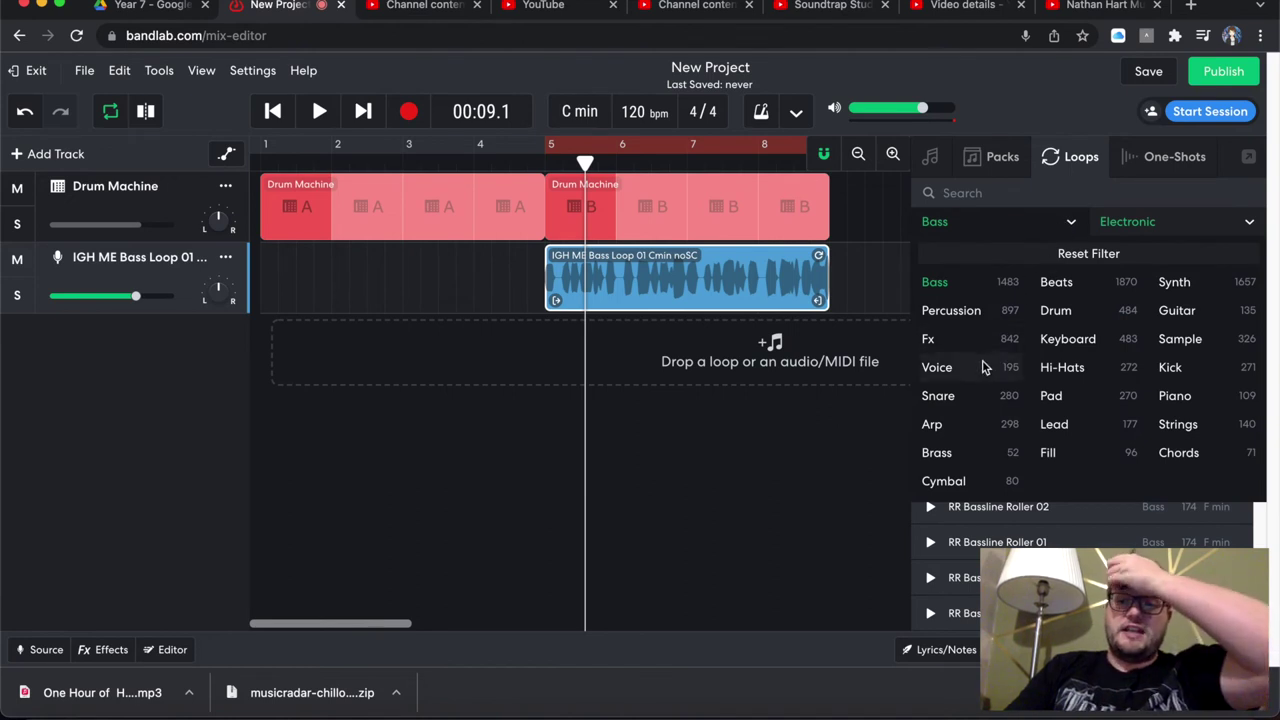
{"action": "left_click", "coordinate": [1055, 422]}
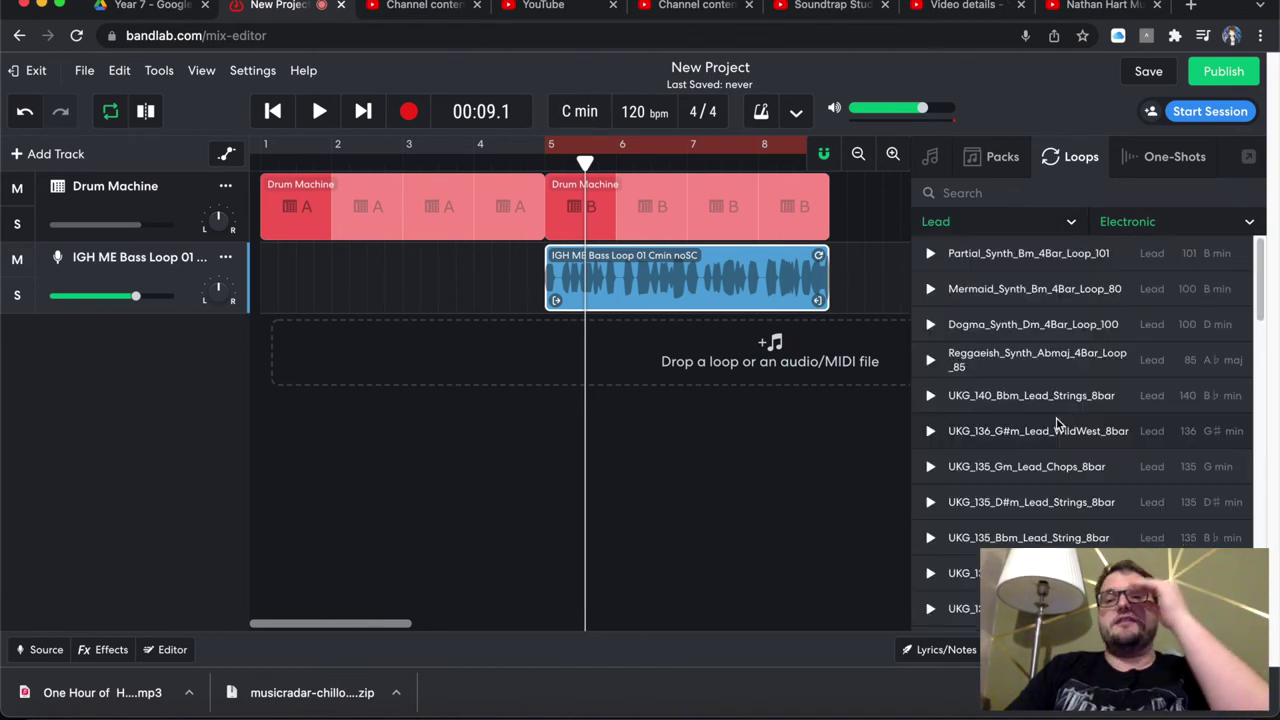
{"action": "scroll", "coordinate": [1056, 422], "scroll_direction": "down", "scroll_amount": 5}
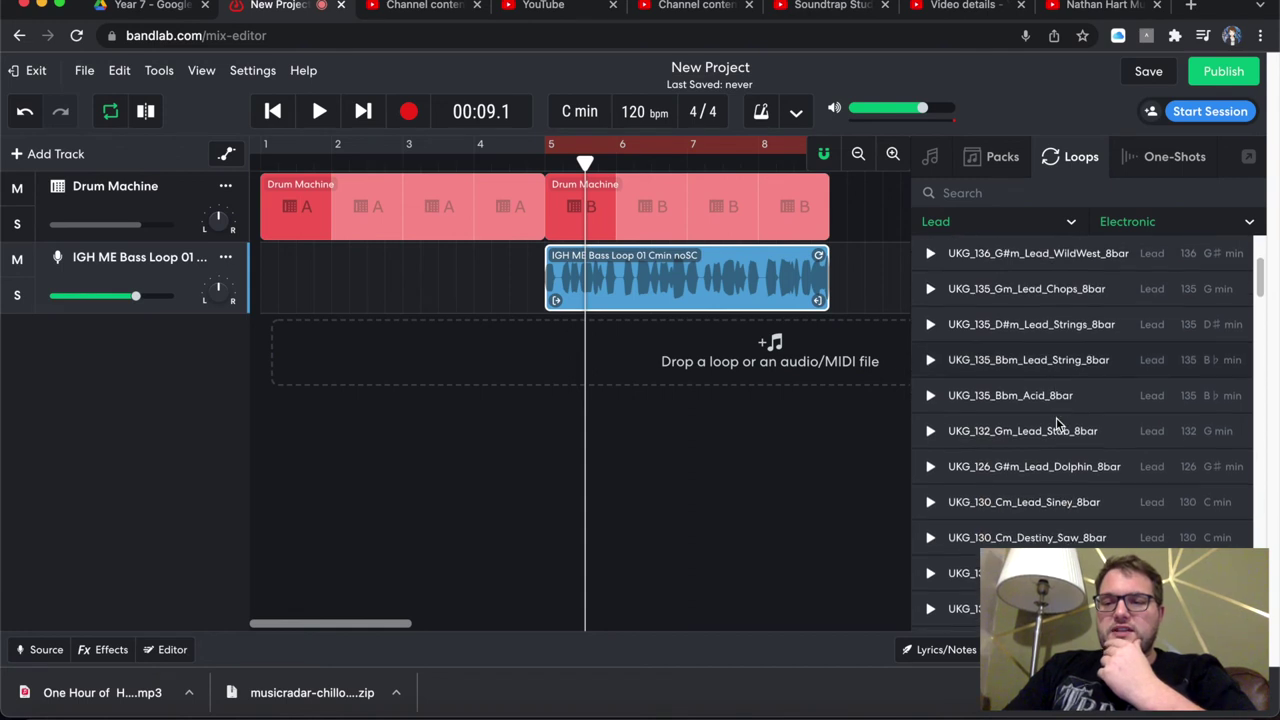
{"action": "scroll", "coordinate": [1056, 422], "scroll_direction": "down", "scroll_amount": 1}
{"action": "left_click", "coordinate": [930, 493]}
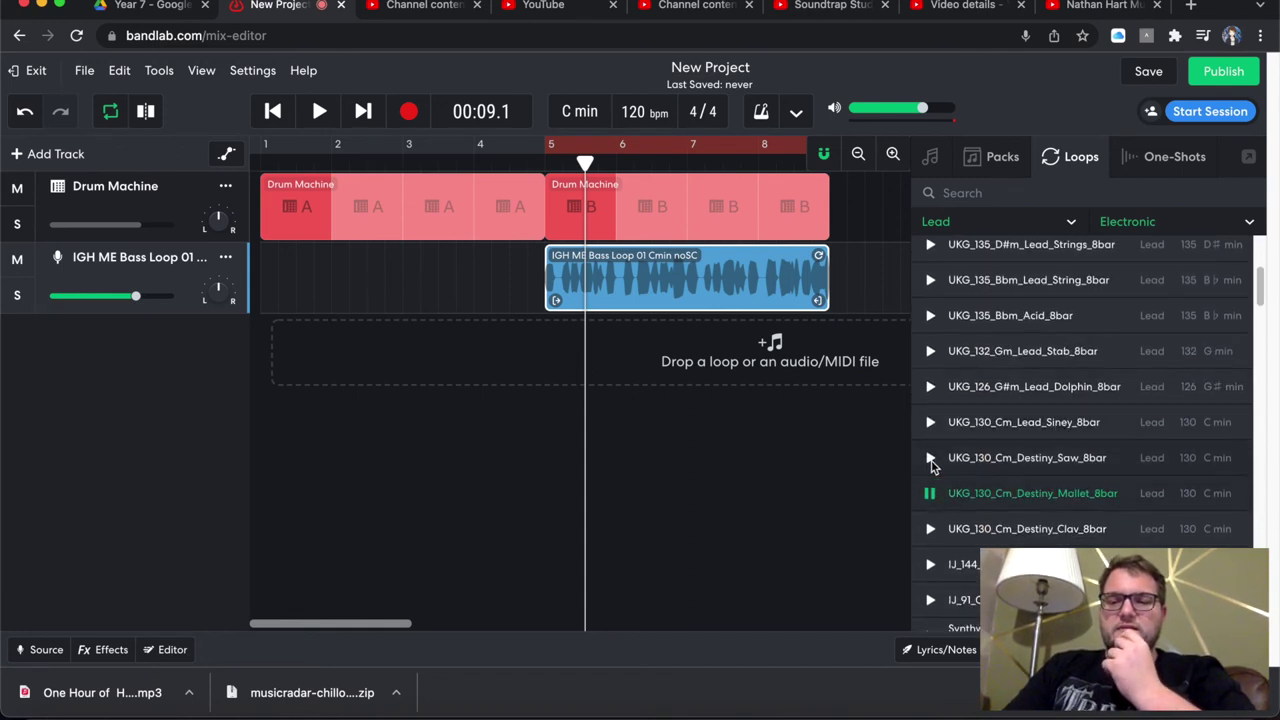
{"action": "left_click", "coordinate": [930, 458]}
{"action": "left_click", "coordinate": [930, 422]}
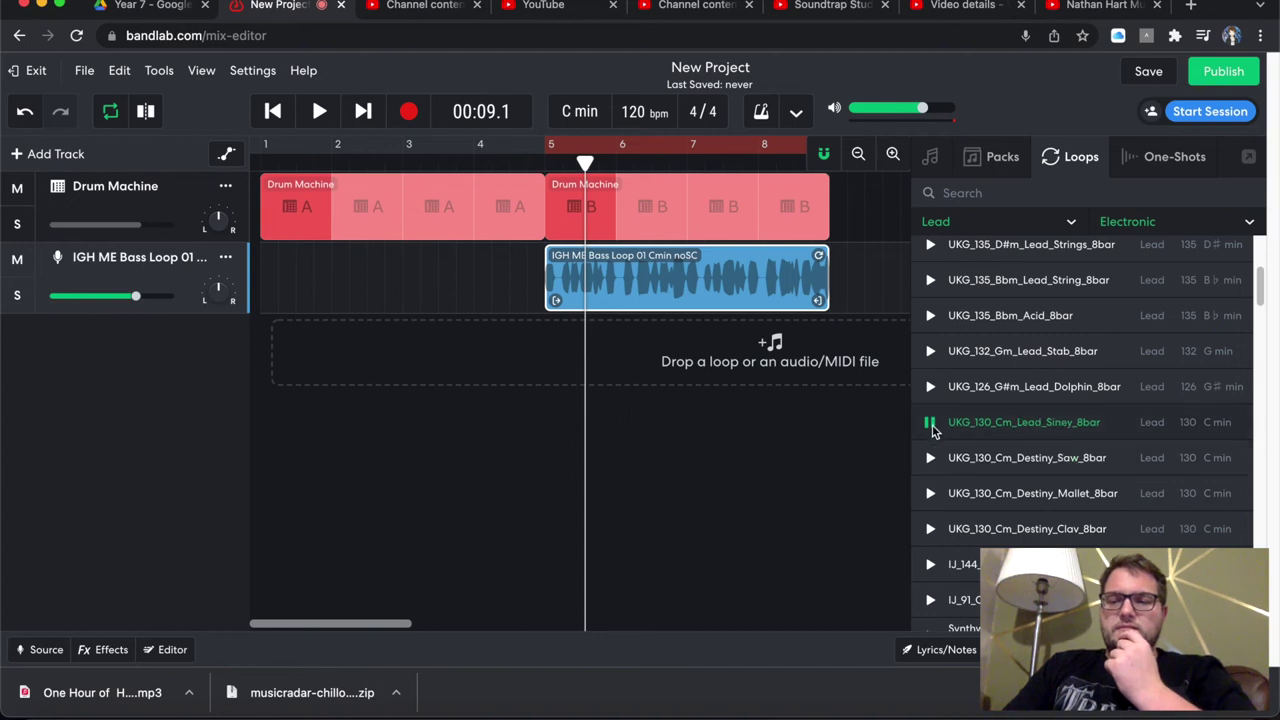
- Audition the lead loops IJ_91_Cm_Lead_8bar, Synthwave_SK3_108_Cm_SynthLead2_8bar and Synthwave_SK3_108_Cm_SynthLead1_8bar
{"action": "scroll", "coordinate": [938, 460], "scroll_direction": "down", "scroll_amount": 3}
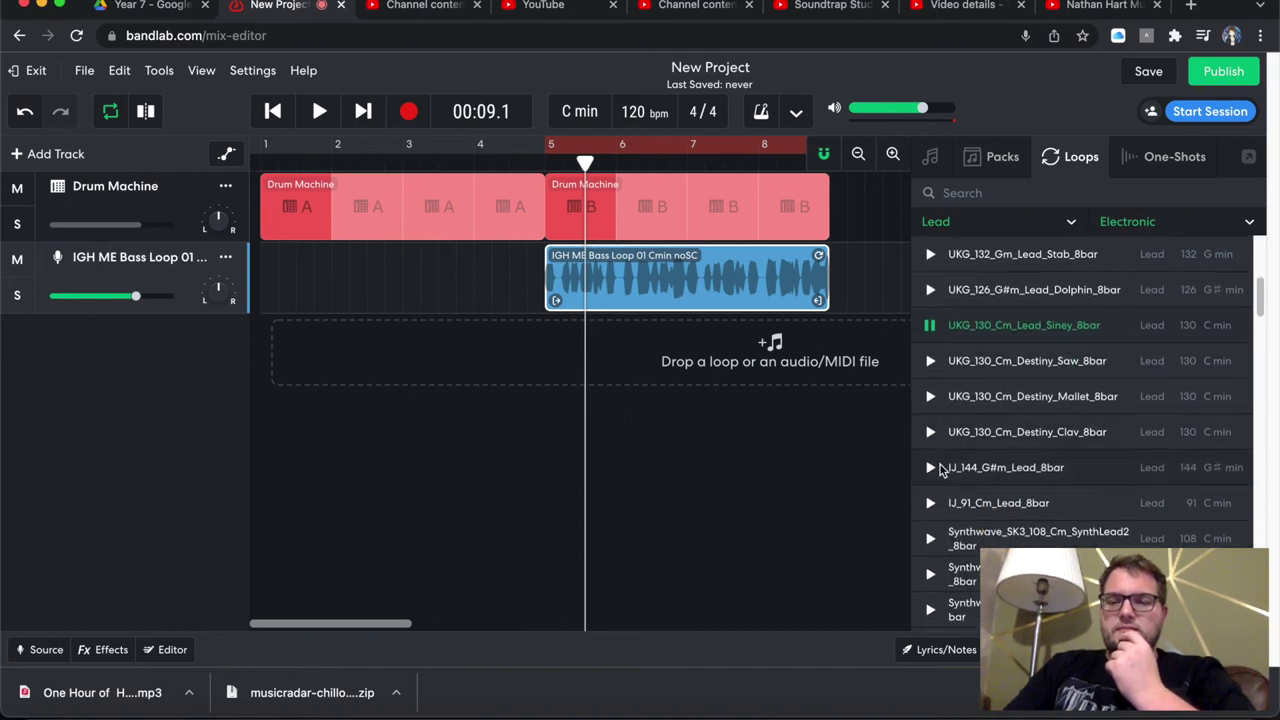
{"action": "left_click", "coordinate": [930, 505]}
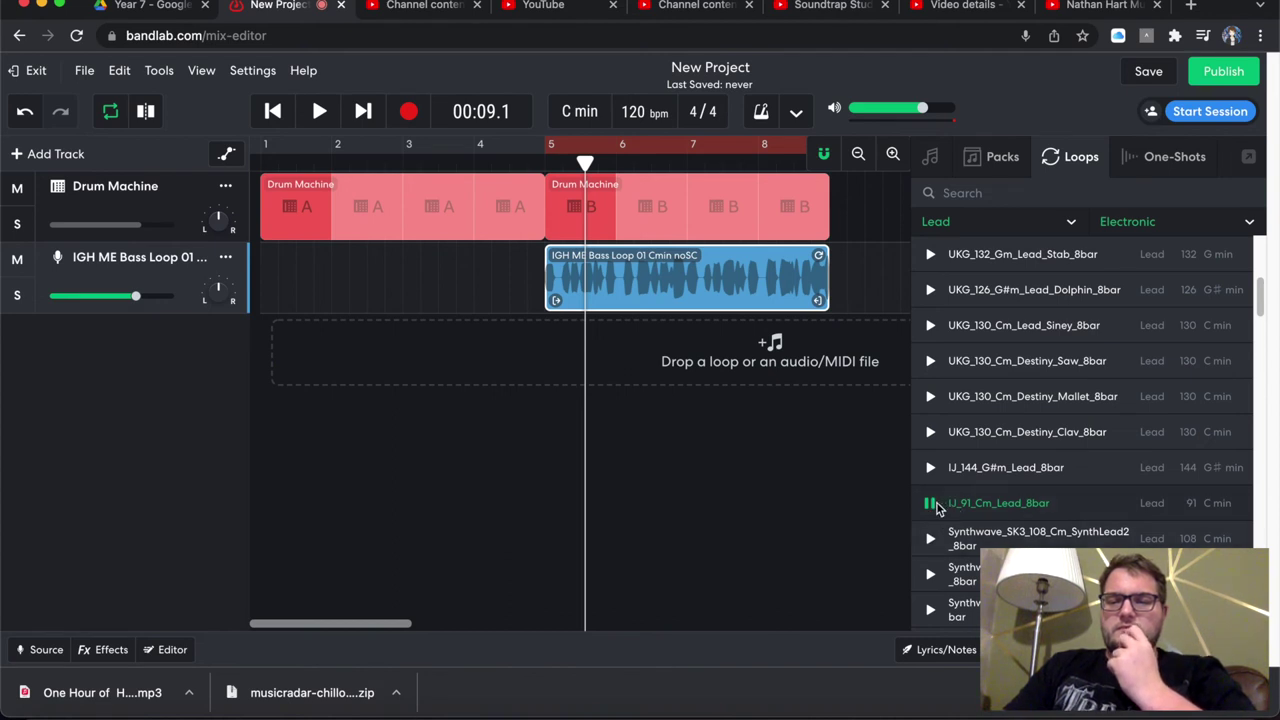
{"action": "left_click", "coordinate": [930, 504]}
{"action": "scroll", "coordinate": [1008, 510], "scroll_direction": "down", "scroll_amount": 2}
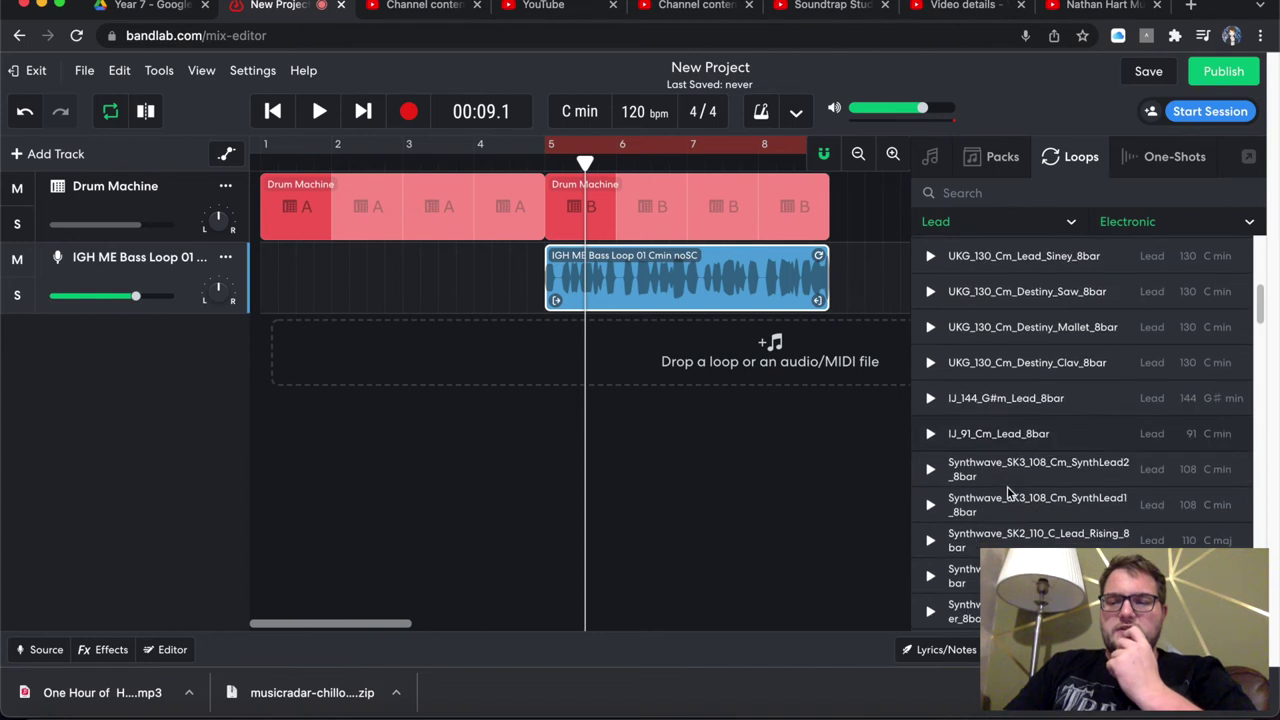
{"action": "left_click", "coordinate": [930, 470]}
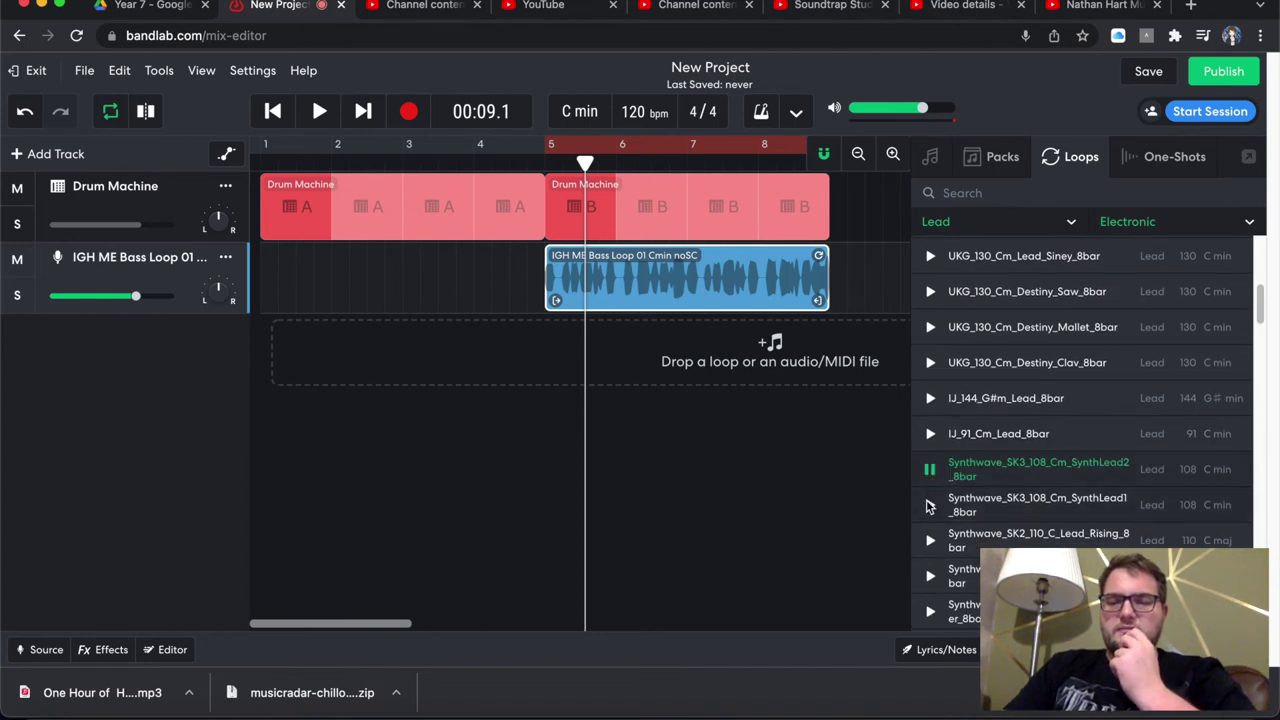
{"action": "left_click", "coordinate": [929, 507]}
{"action": "scroll", "coordinate": [950, 520], "scroll_direction": "down", "scroll_amount": 3}
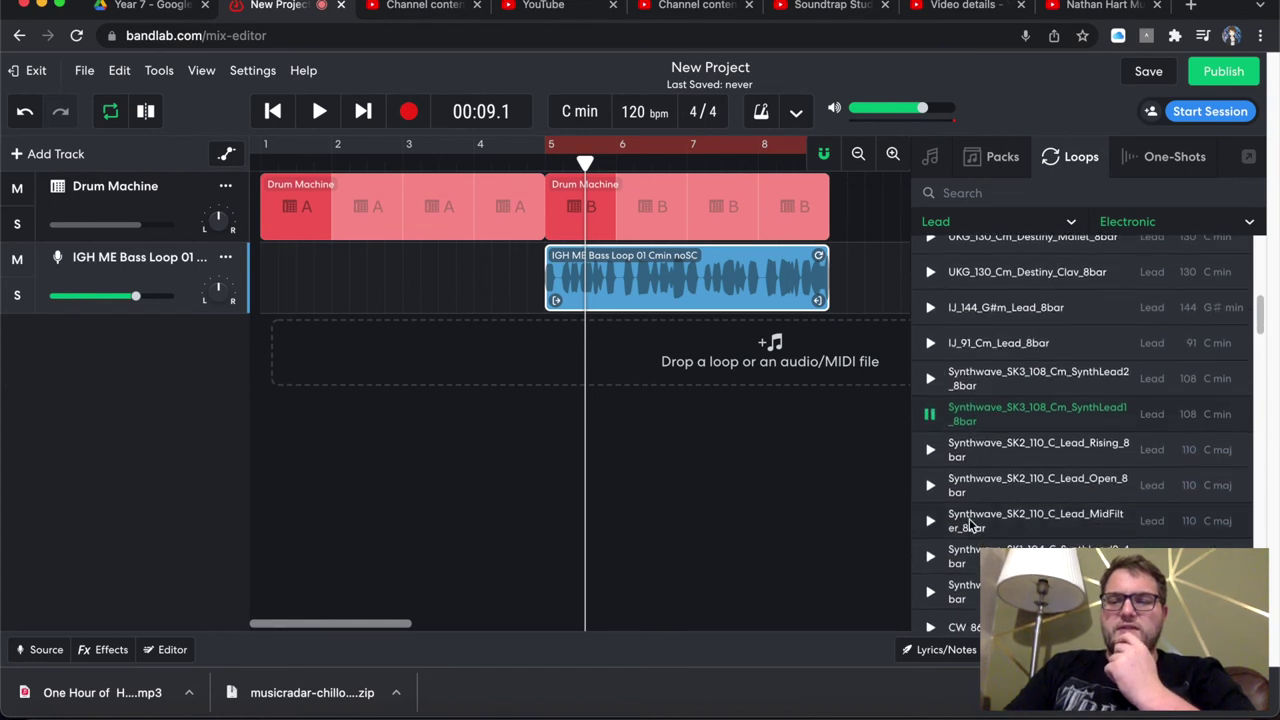
- Audition lead loops further down the list, comparing Don't Stop Disco Lead 04 with Don't Stop Disco Lead 03
{"action": "scroll", "coordinate": [968, 520], "scroll_direction": "down", "scroll_amount": 10}
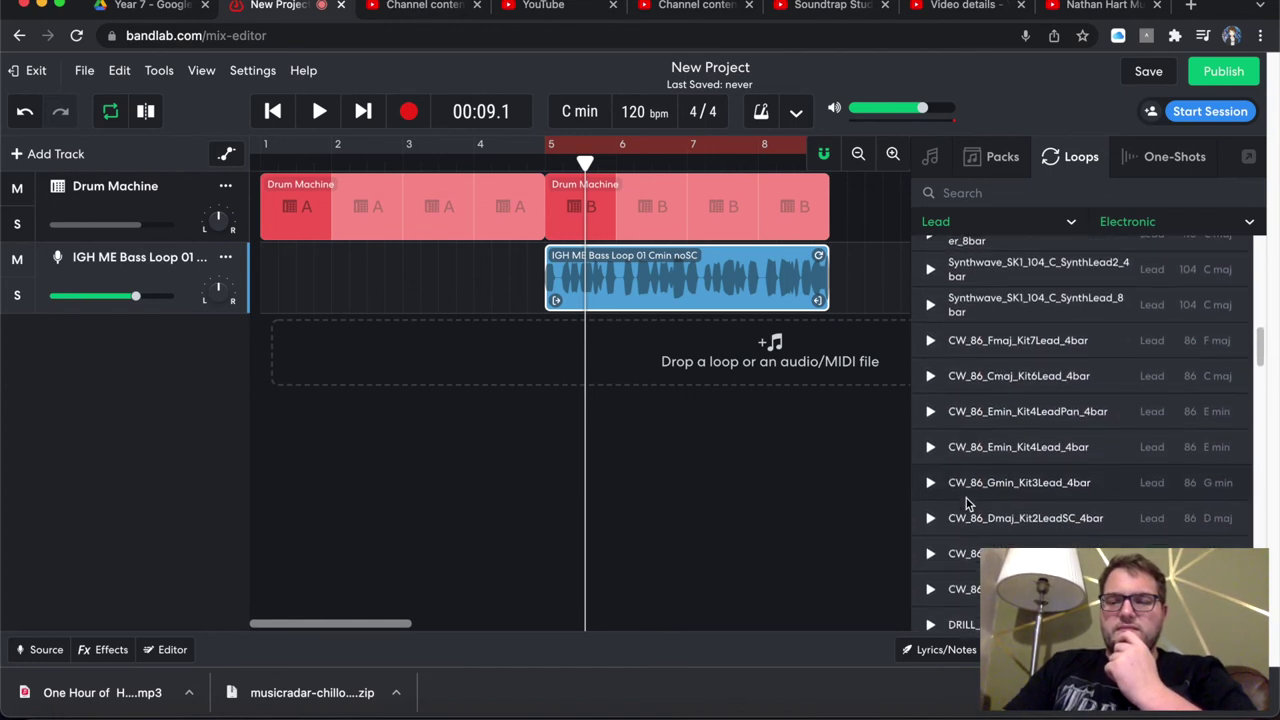
{"action": "scroll", "coordinate": [966, 498], "scroll_direction": "down", "scroll_amount": 15}
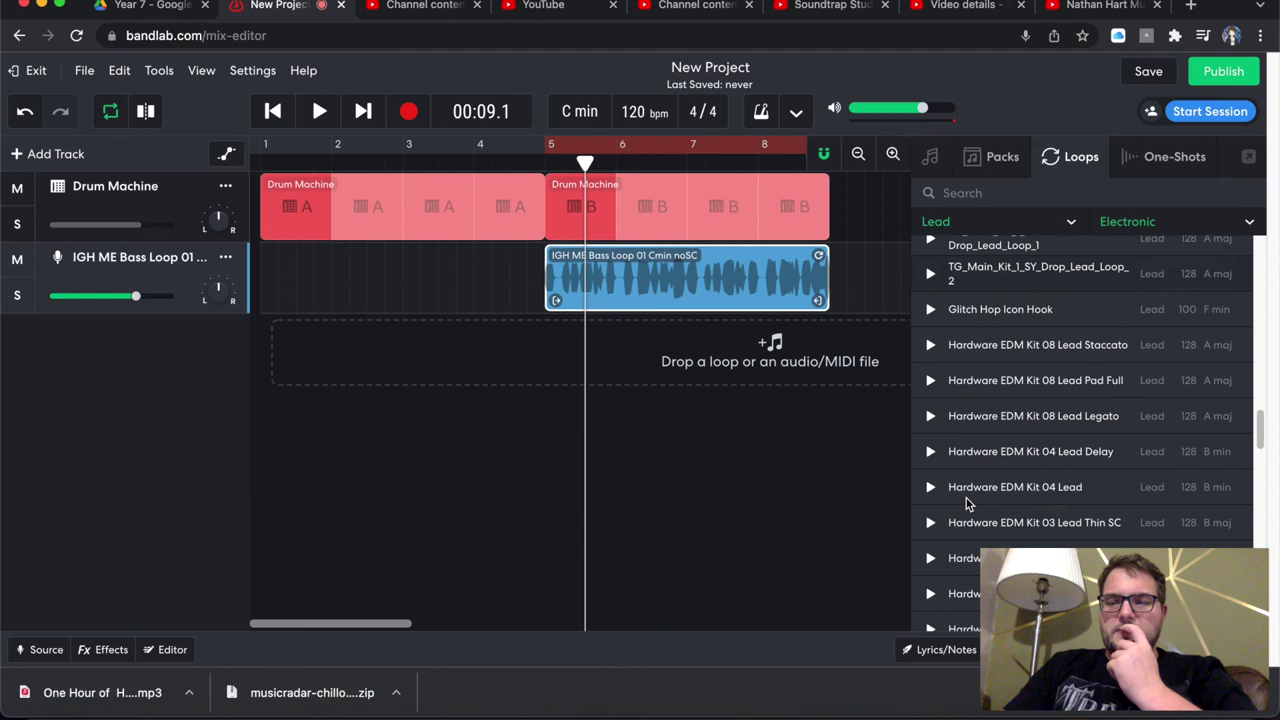
{"action": "scroll", "coordinate": [966, 498], "scroll_direction": "down", "scroll_amount": 12}
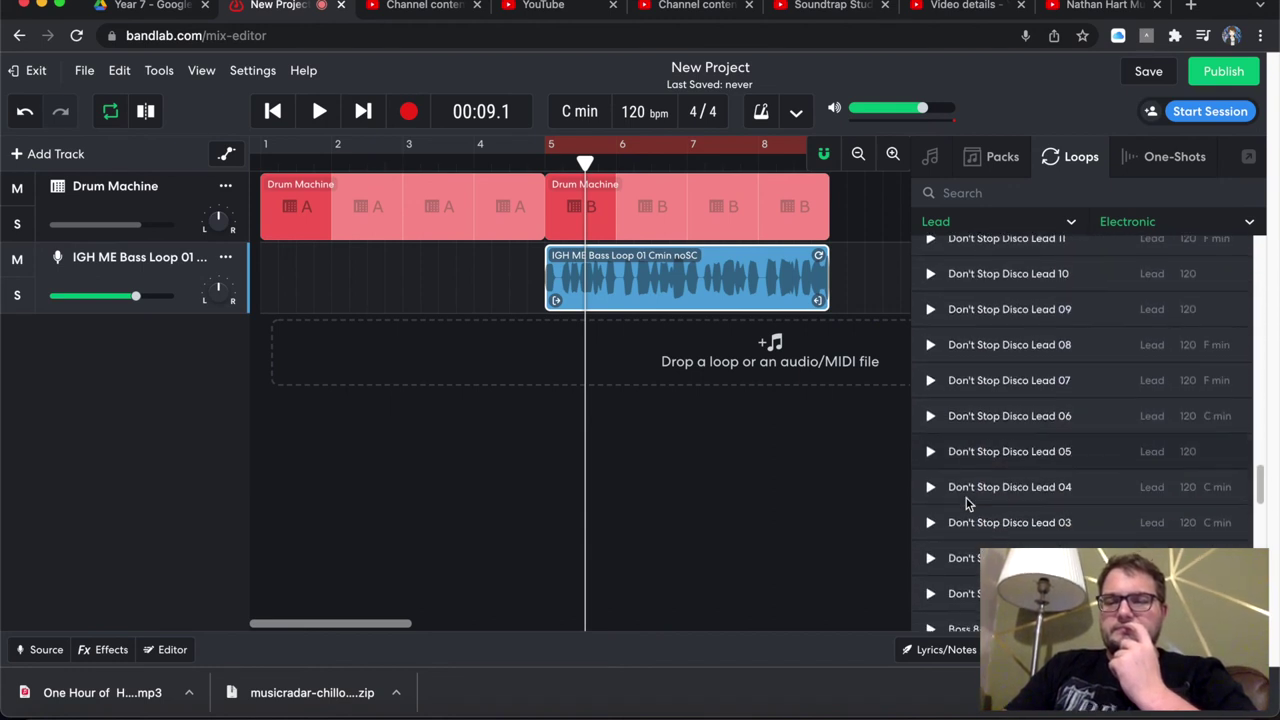
{"action": "left_click", "coordinate": [931, 398]}
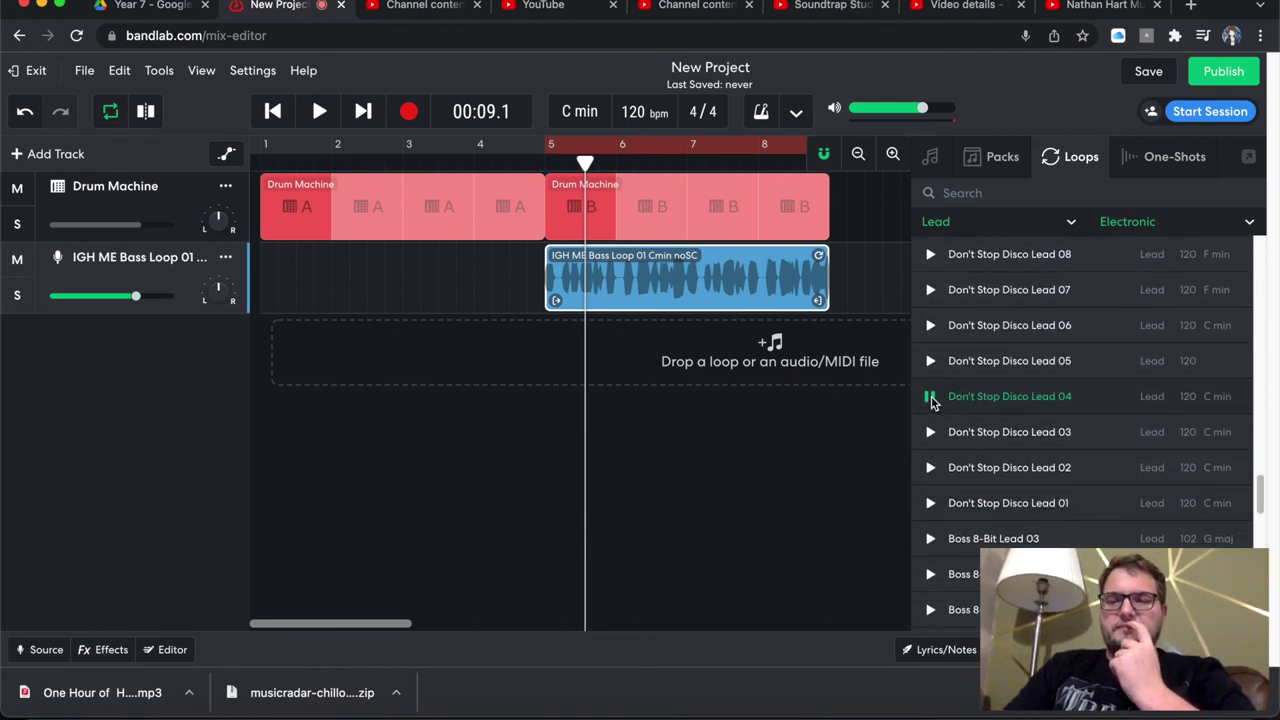
{"action": "left_click", "coordinate": [930, 434]}
{"action": "left_click", "coordinate": [932, 398]}
- Add Don't Stop Disco Lead 04 on a new track at bar 5 and repeat it until the end of the bass loop
{"action": "left_click_drag", "start_coordinate": [975, 400], "coordinate": [571, 354]}
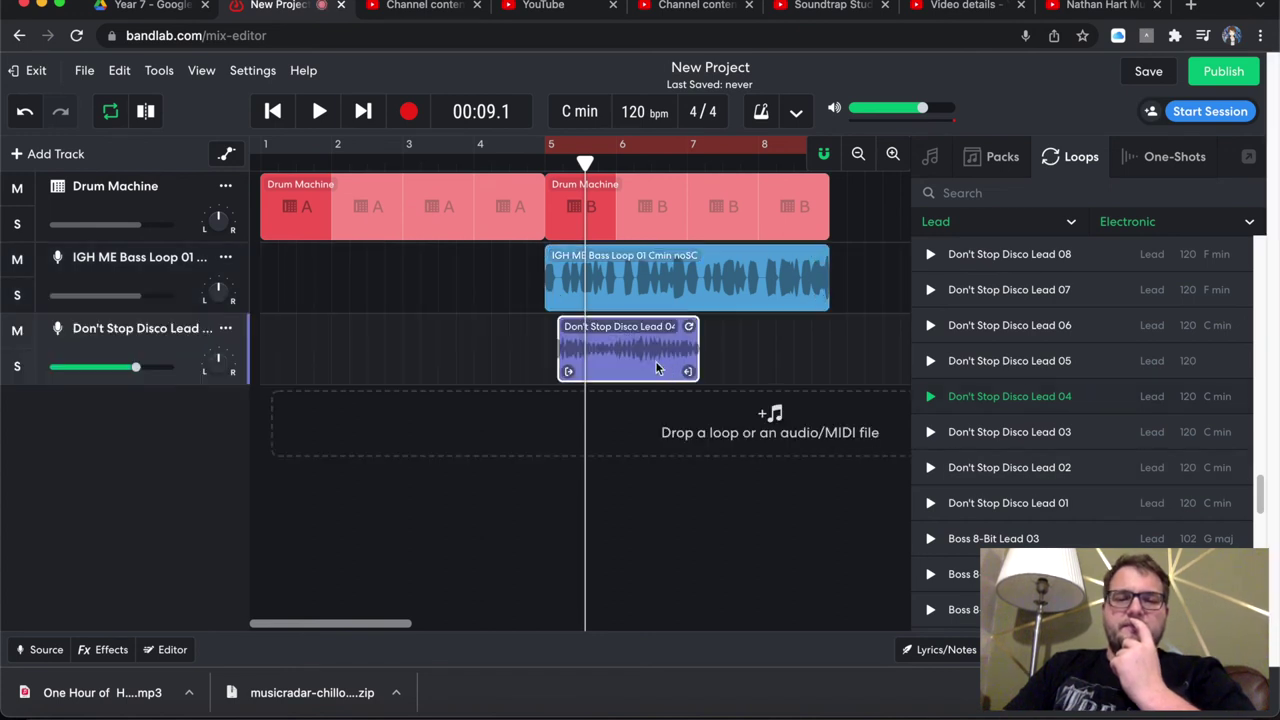
{"action": "double_click", "coordinate": [618, 336]}
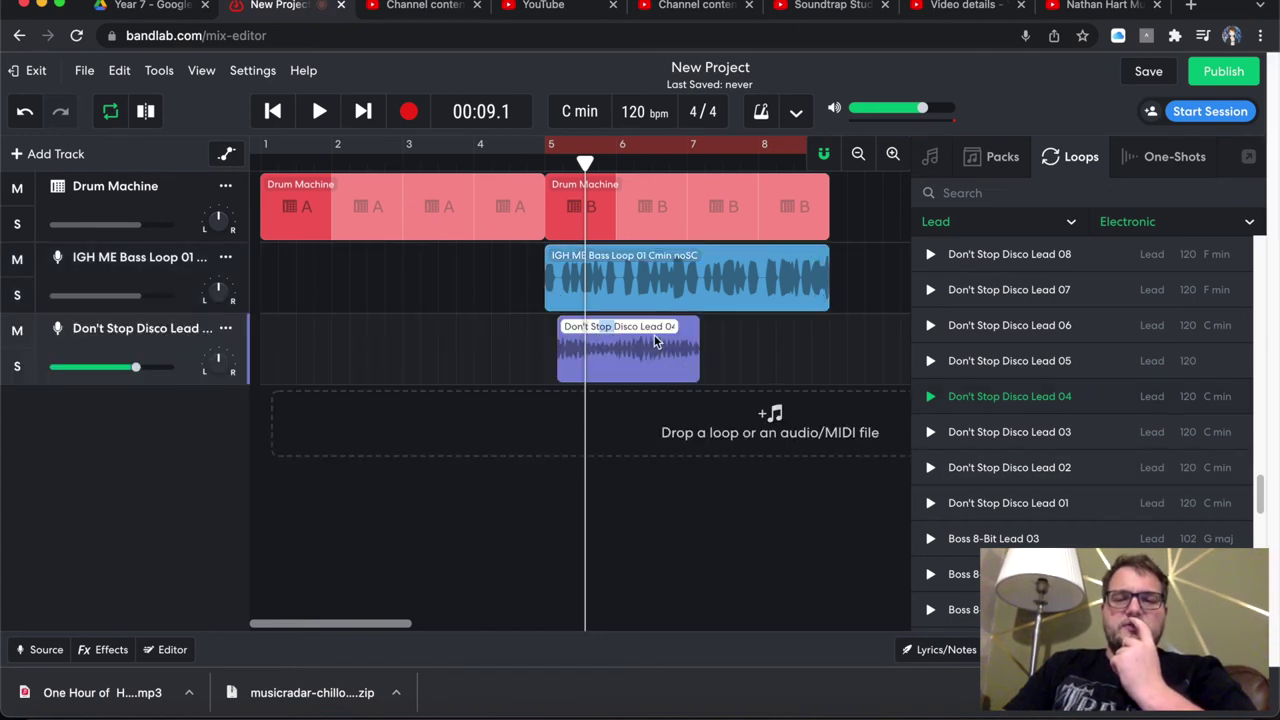
{"action": "left_click_drag", "start_coordinate": [677, 346], "coordinate": [818, 348]}
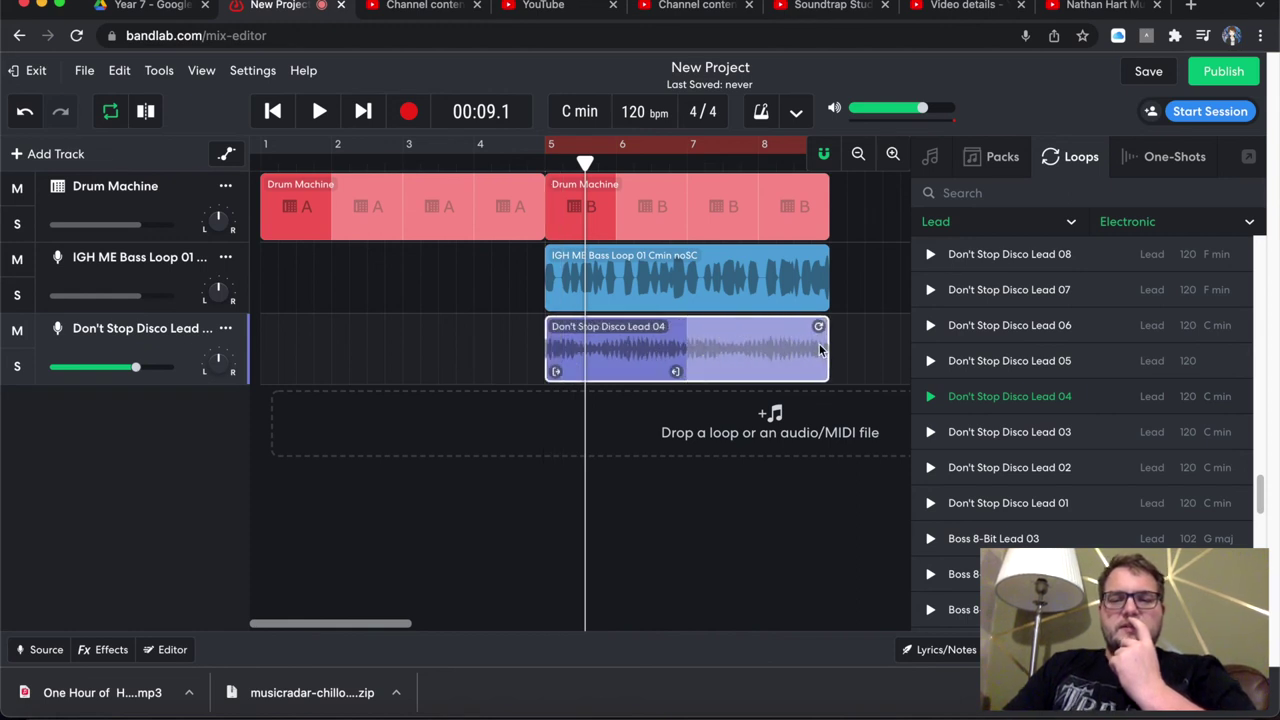
- Play the looped section with drums, bass and lead together, and close the loop library
{"action": "key", "text": "space"}
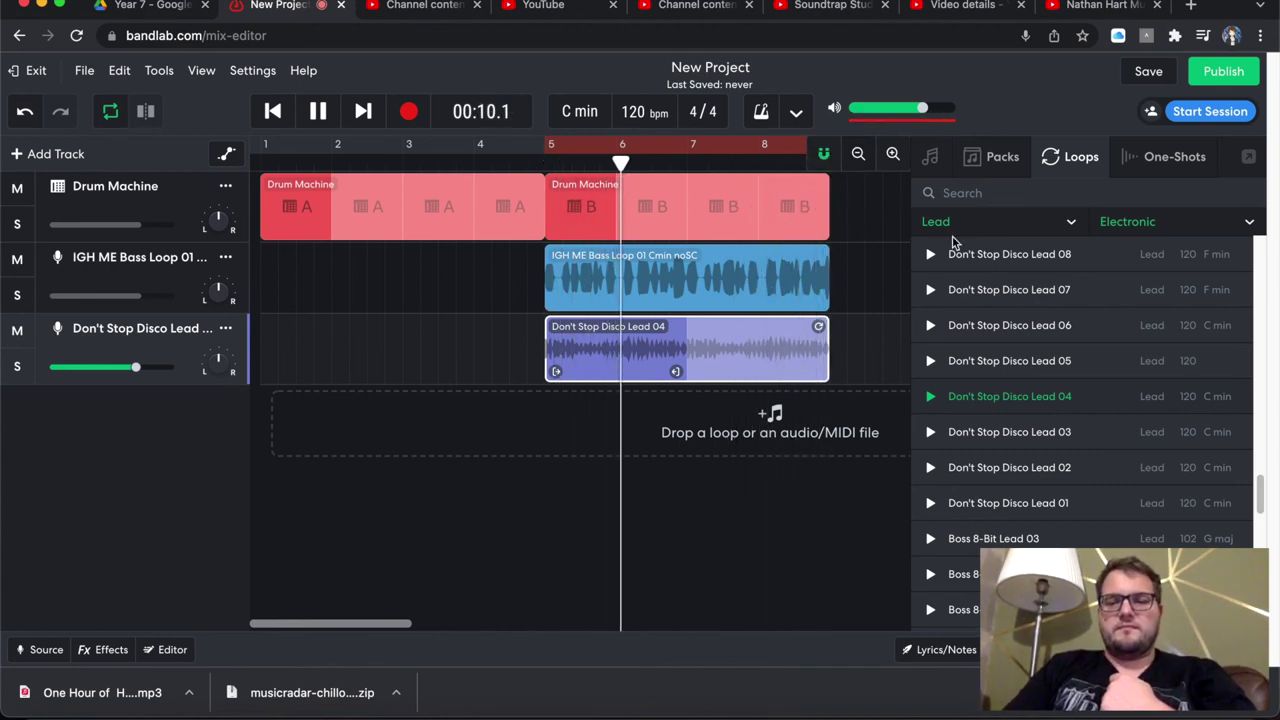
{"action": "key", "text": "b"}
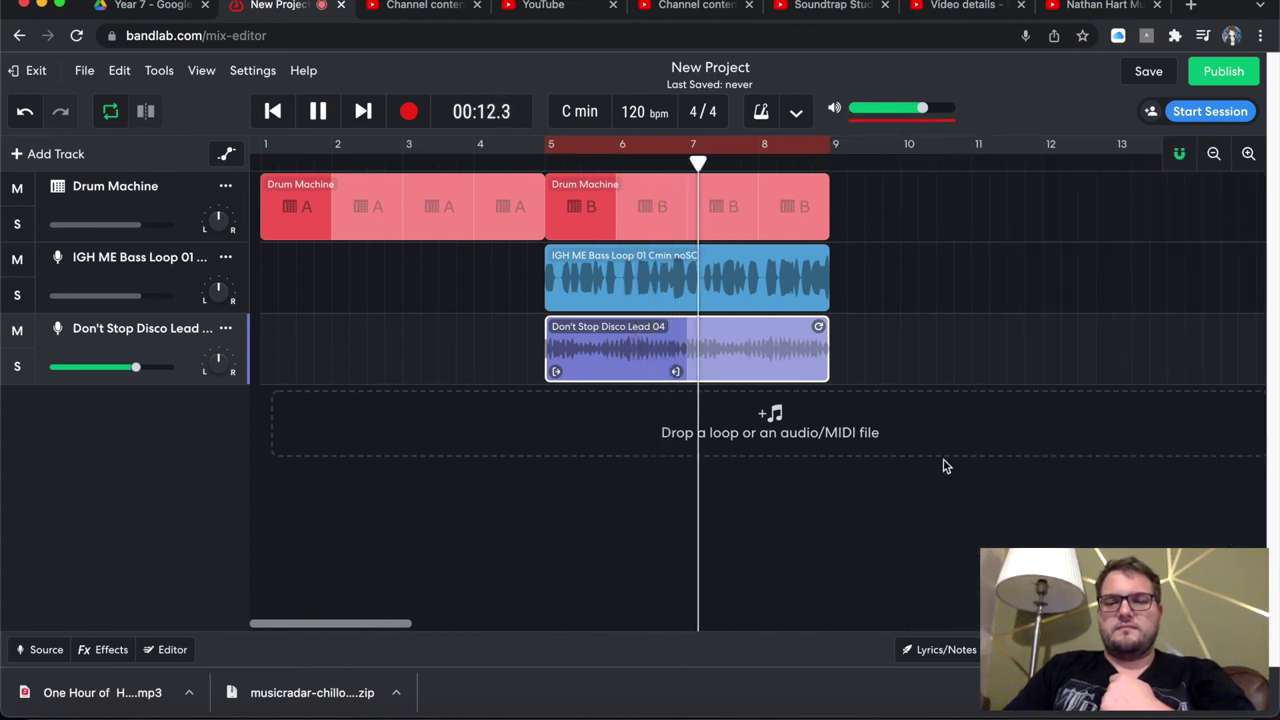
{"action": "scroll", "coordinate": [945, 470], "scroll_direction": "up", "scroll_amount": 3}
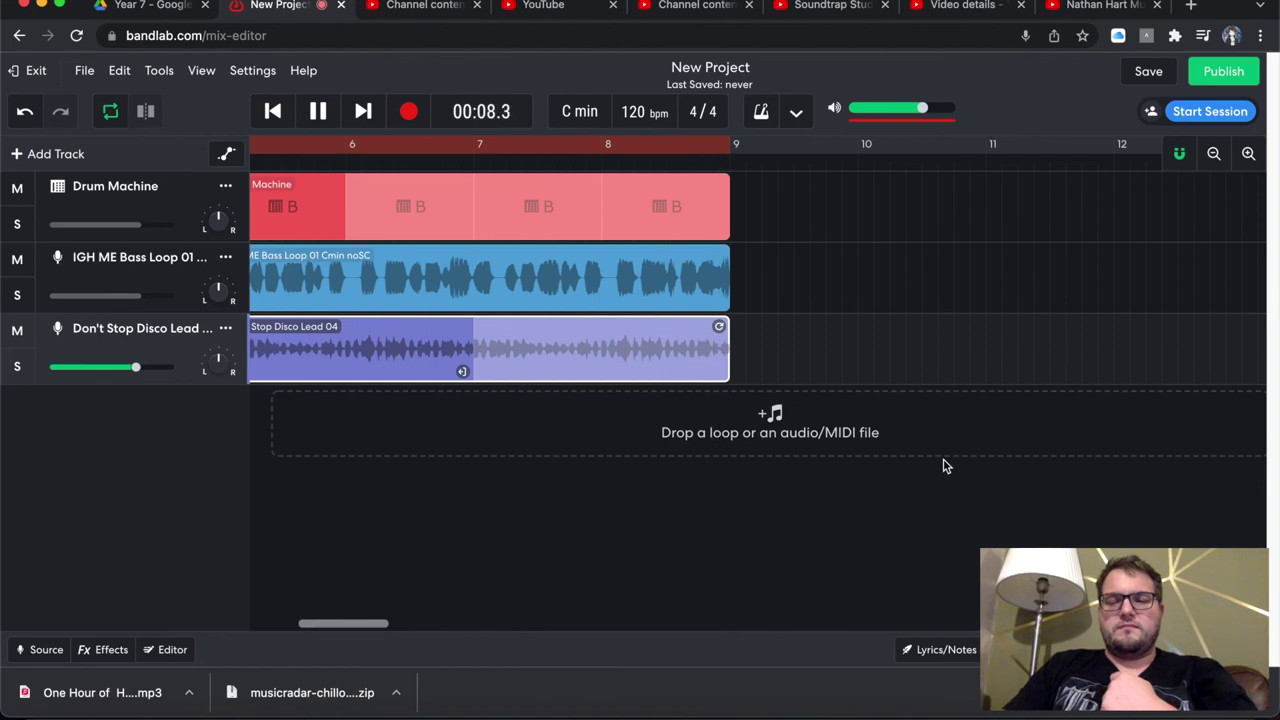
{"action": "scroll", "coordinate": [943, 460], "scroll_direction": "down", "scroll_amount": 4}
{"action": "key", "text": "space"}
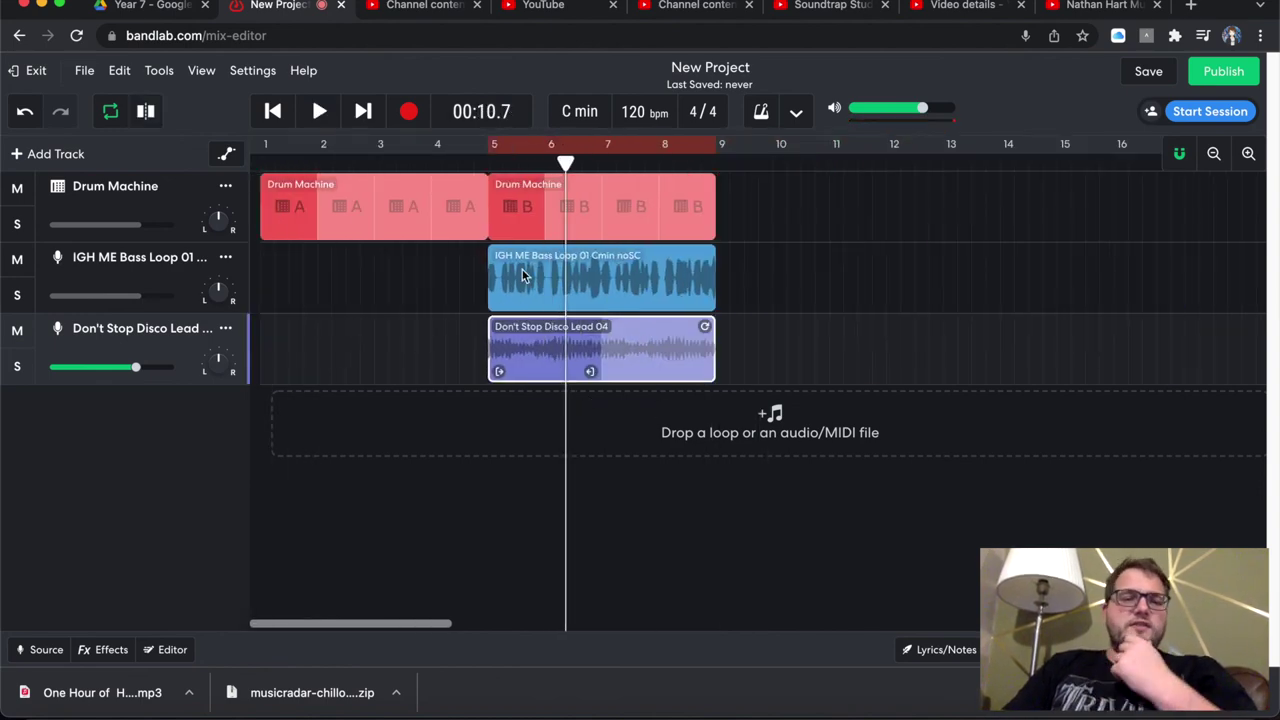
- Program Drum Machine pattern C with the yellow cymbal in row 9 on every second step, starting from the first
{"action": "left_click", "coordinate": [163, 195]}
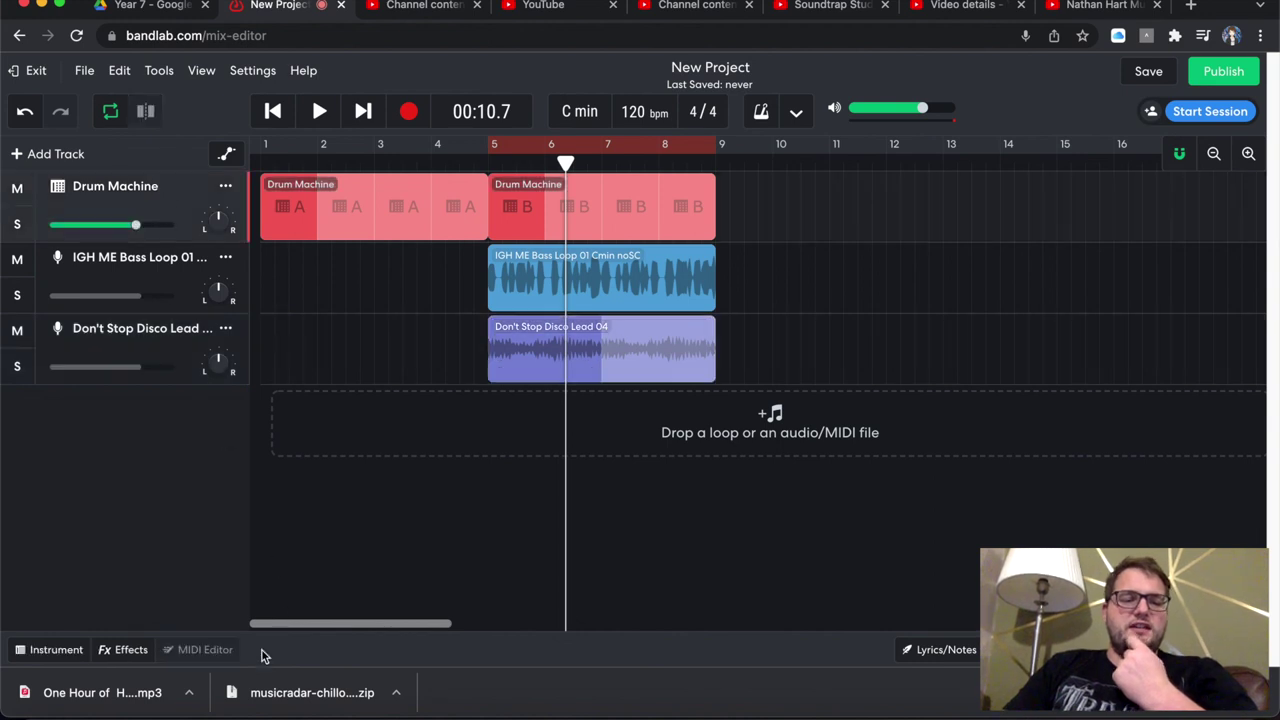
{"action": "left_click", "coordinate": [84, 650]}
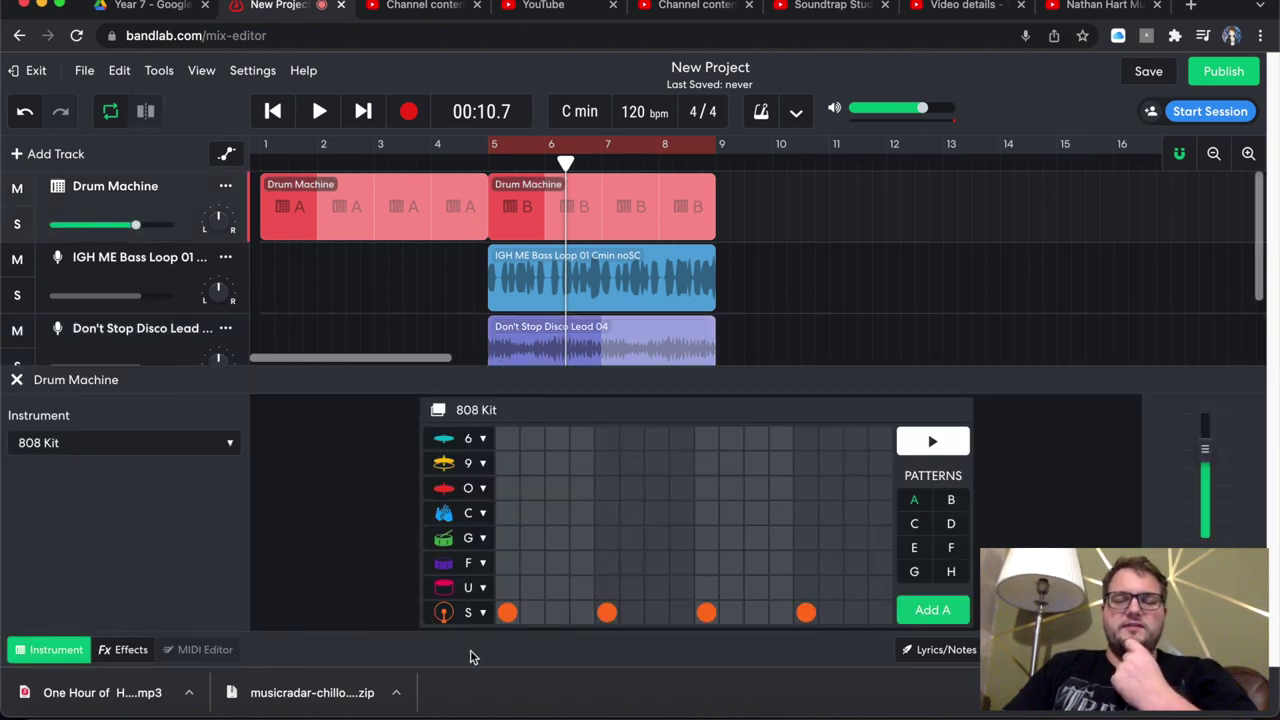
{"action": "left_click", "coordinate": [914, 524]}
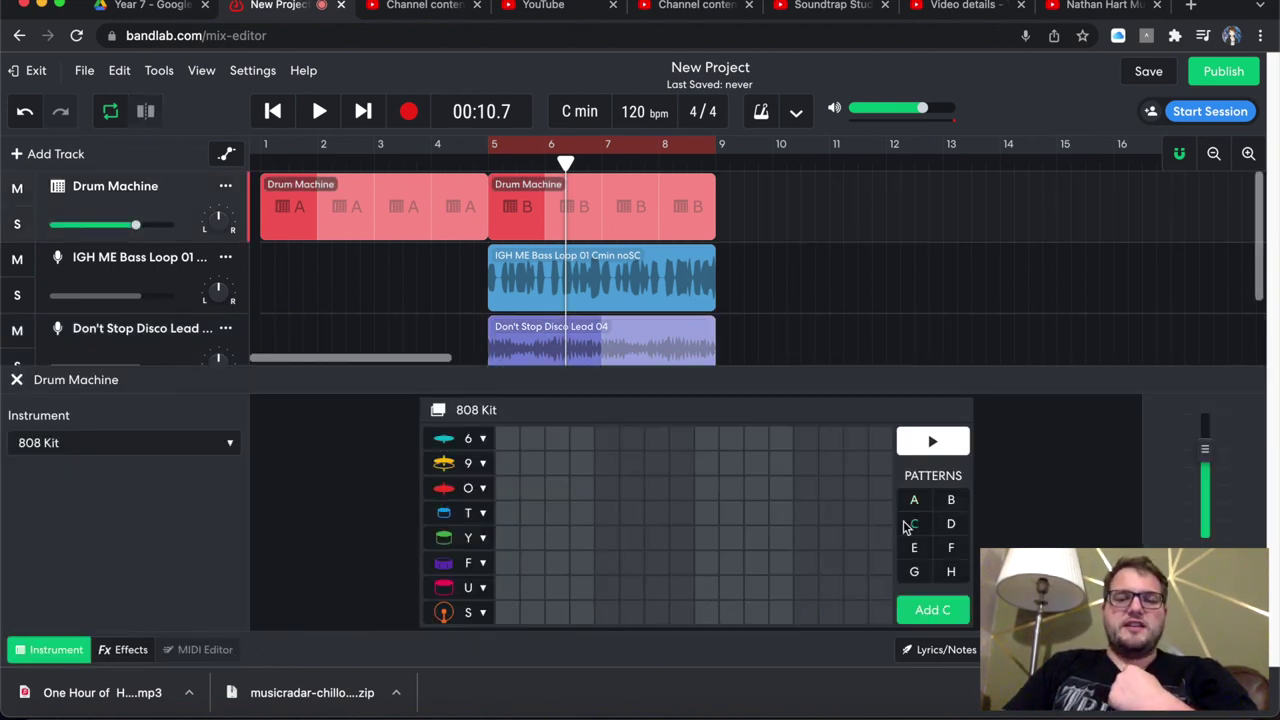
{"action": "left_click", "coordinate": [506, 464]}
{"action": "left_click", "coordinate": [557, 463]}
{"action": "left_click", "coordinate": [658, 468]}
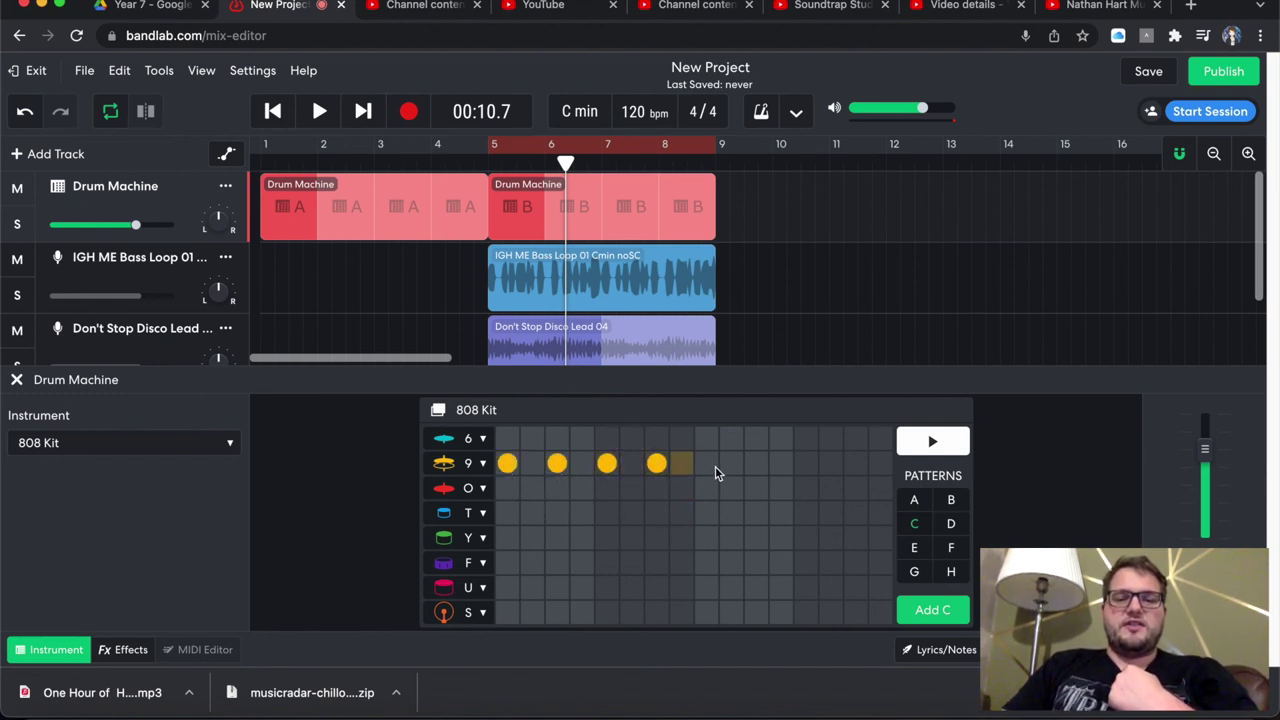
{"action": "left_click", "coordinate": [806, 467]}
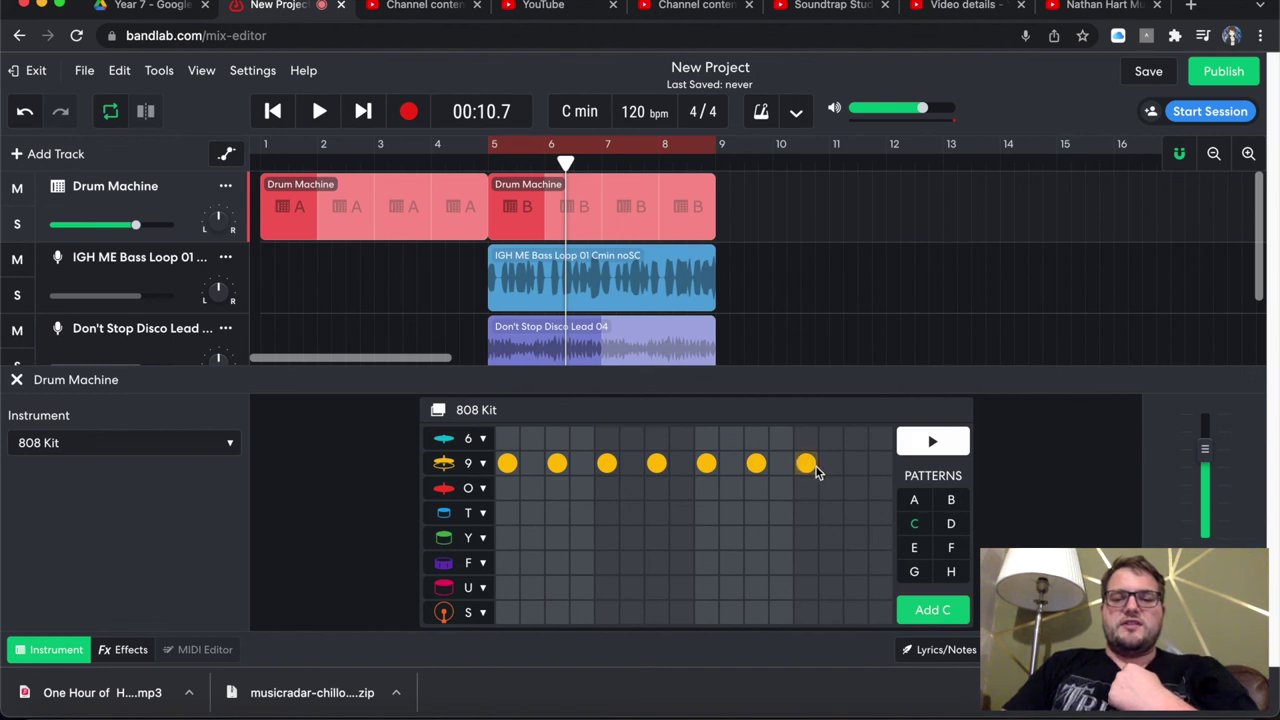
{"action": "left_click", "coordinate": [855, 464]}
- Preview pattern C and close the Drum Machine editor
{"action": "left_click", "coordinate": [933, 443]}
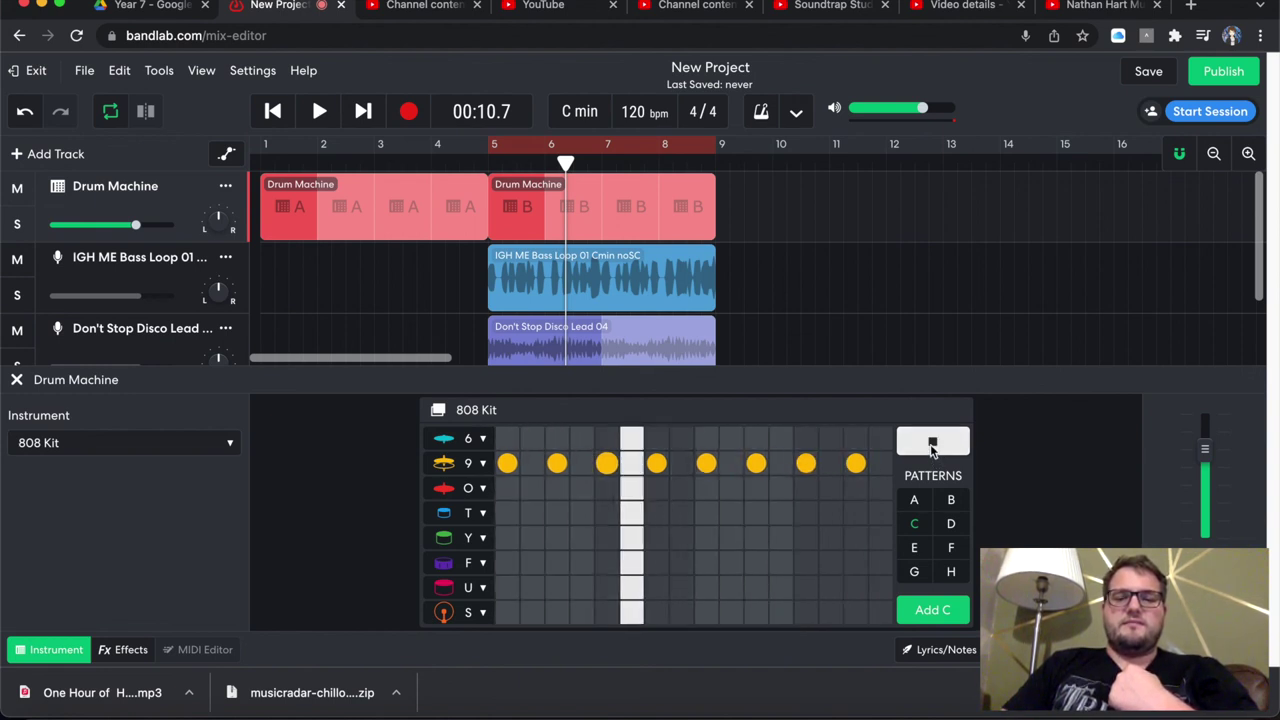
{"action": "left_click", "coordinate": [931, 446]}
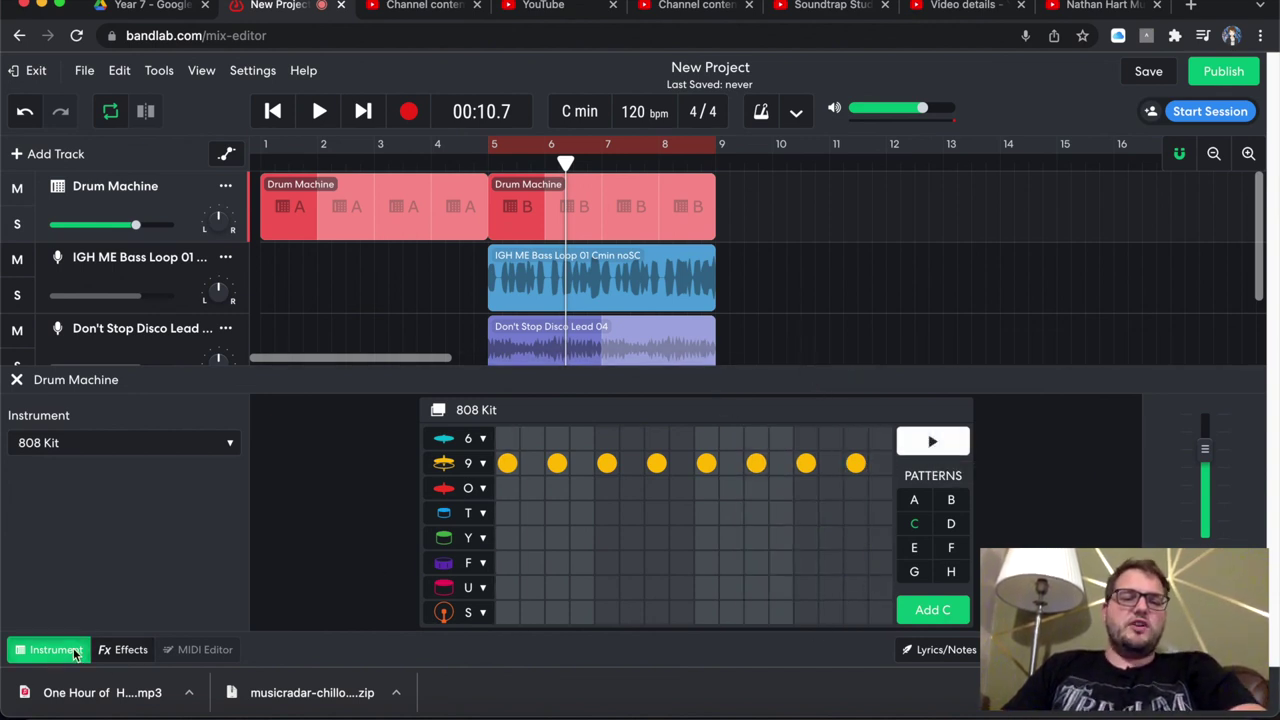
{"action": "left_click", "coordinate": [42, 650]}
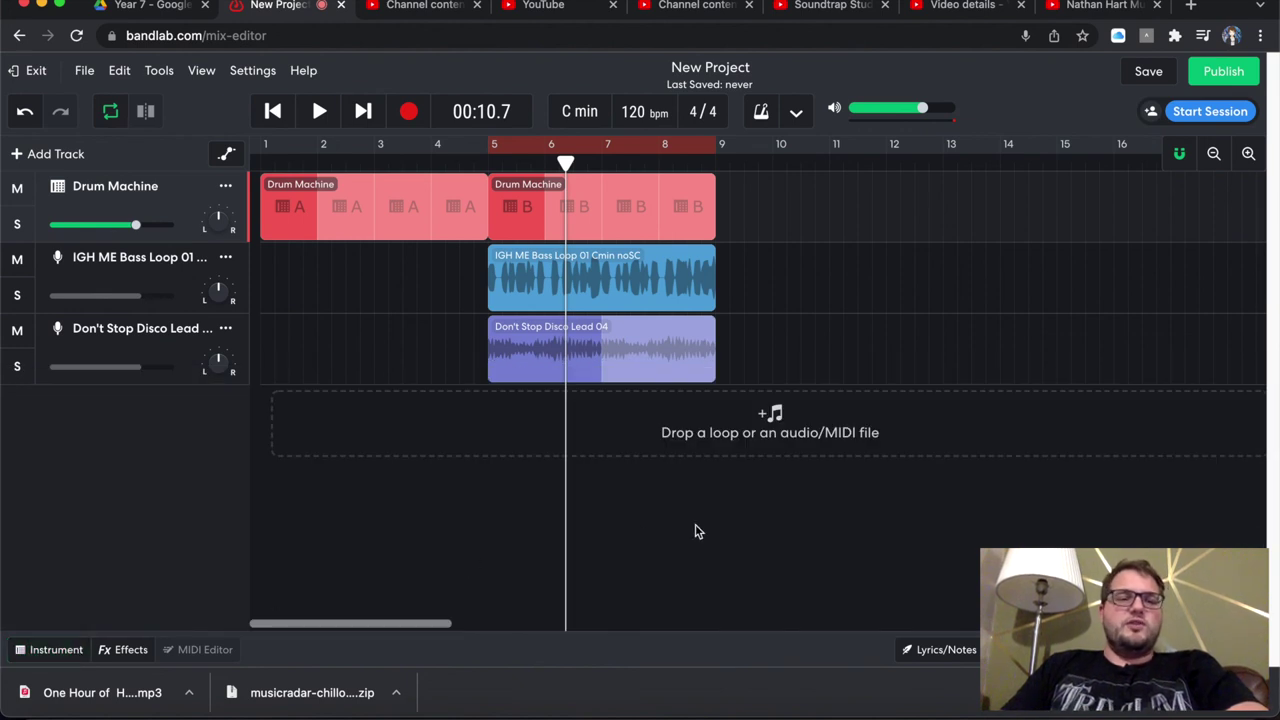